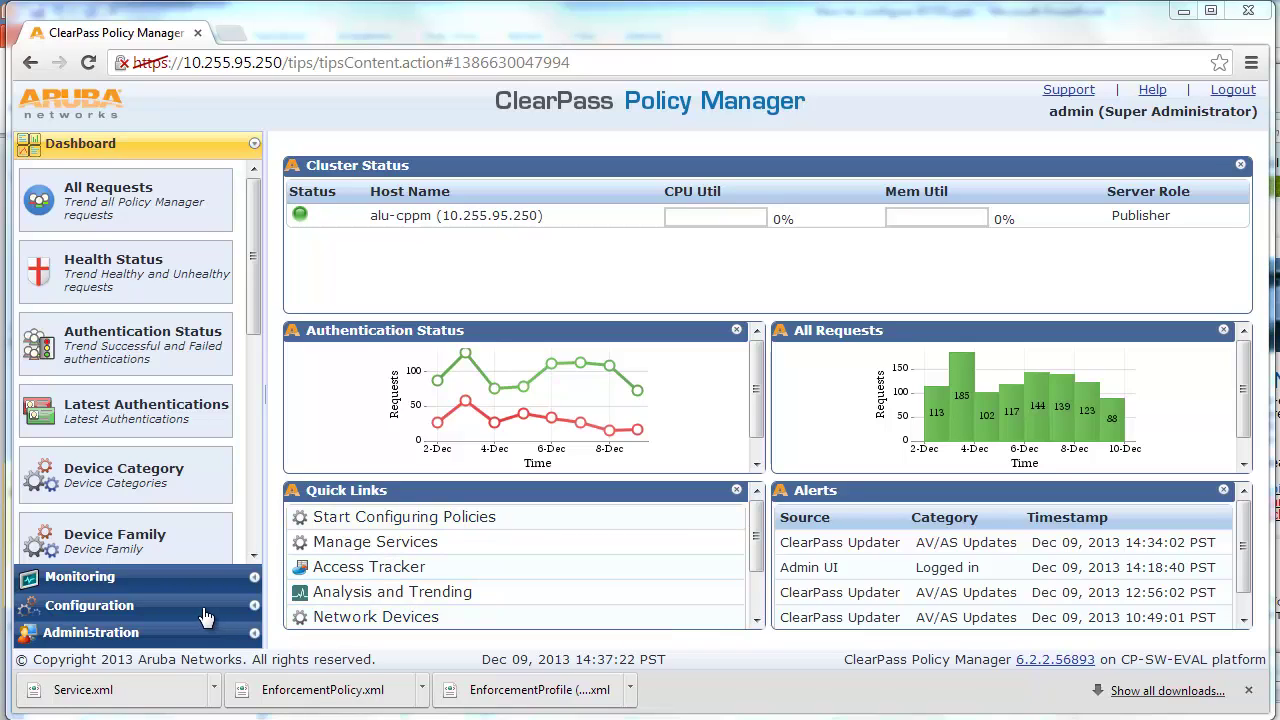
- Start a new local user with User ID employee003 and a matching name
click(205, 605)
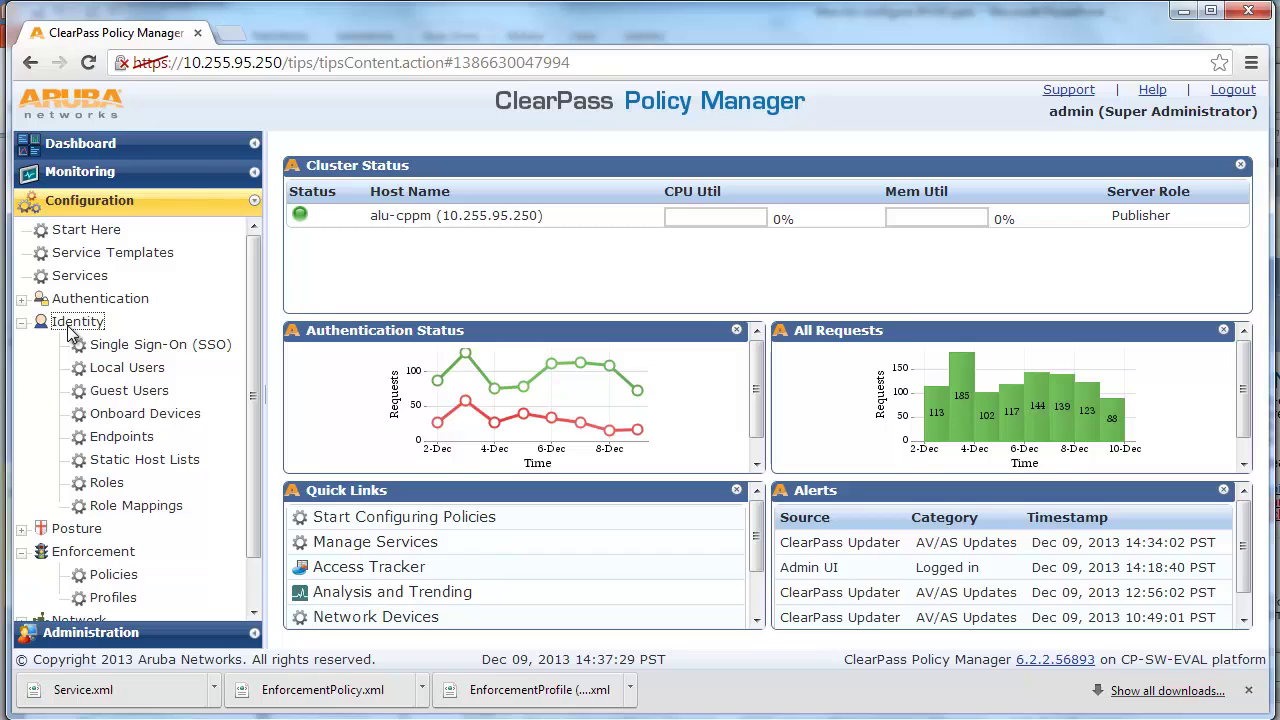
click(127, 370)
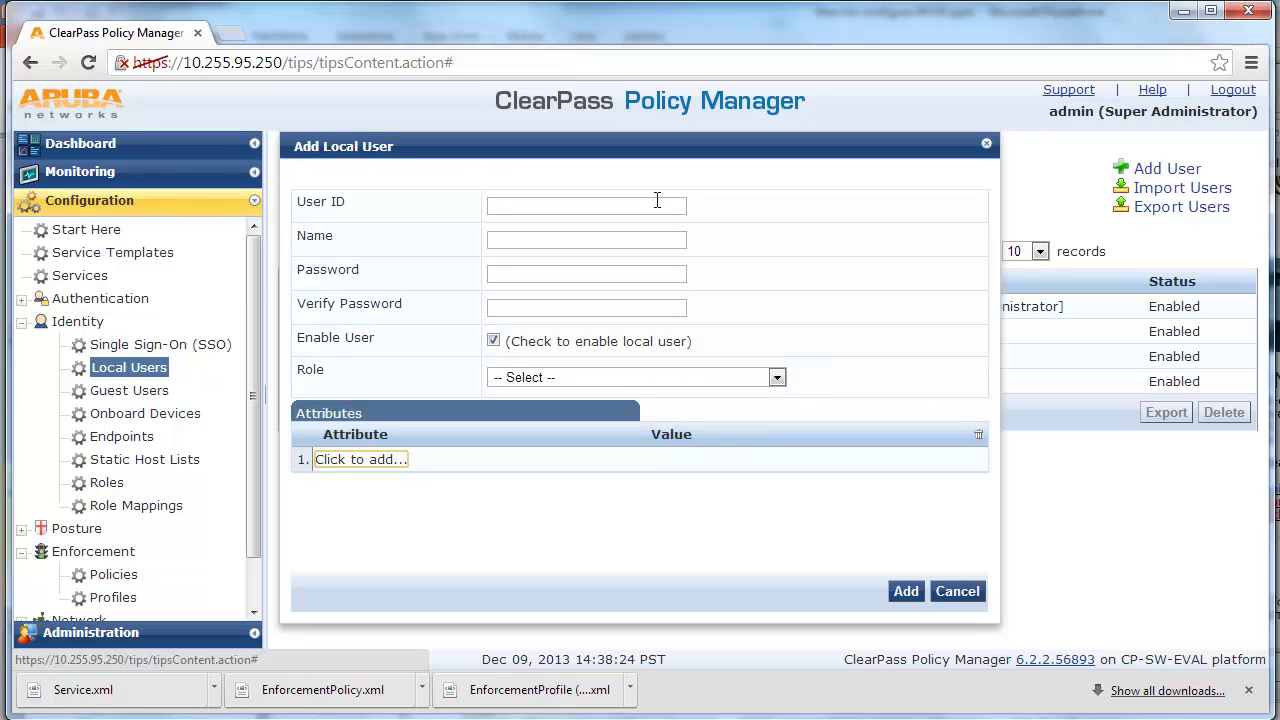
click(657, 200)
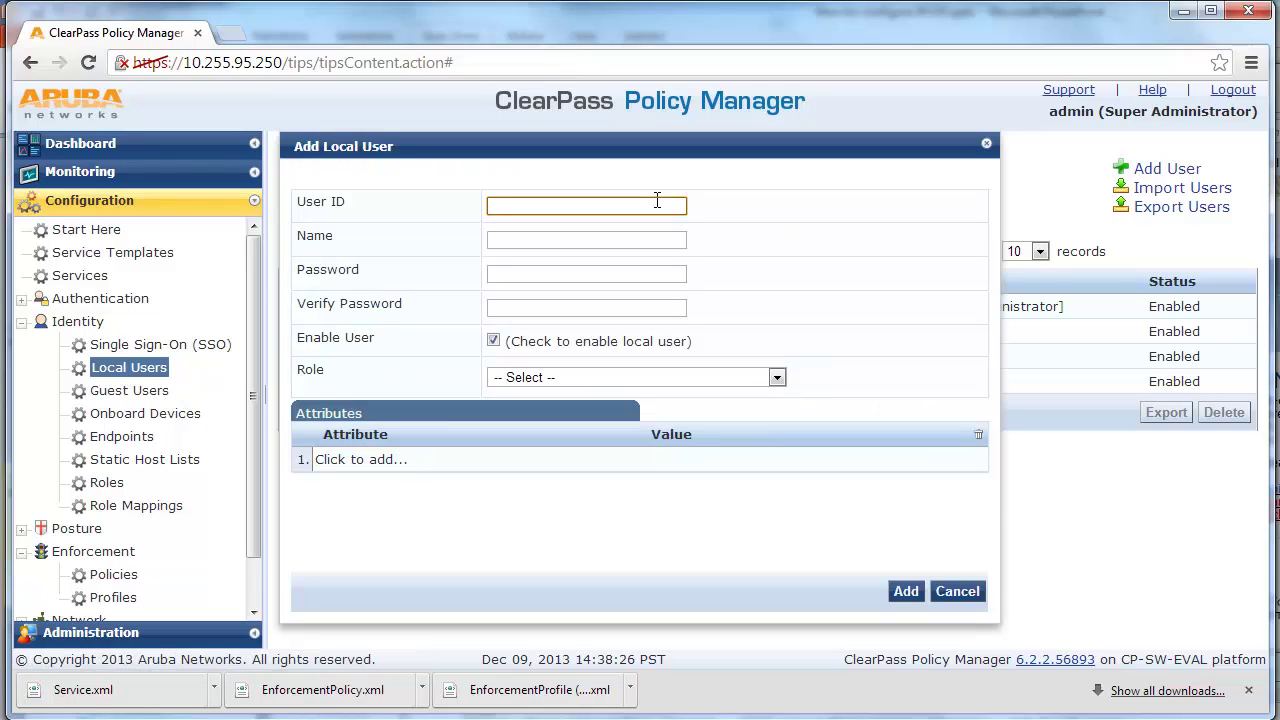
text(employee003)
key(Tab)
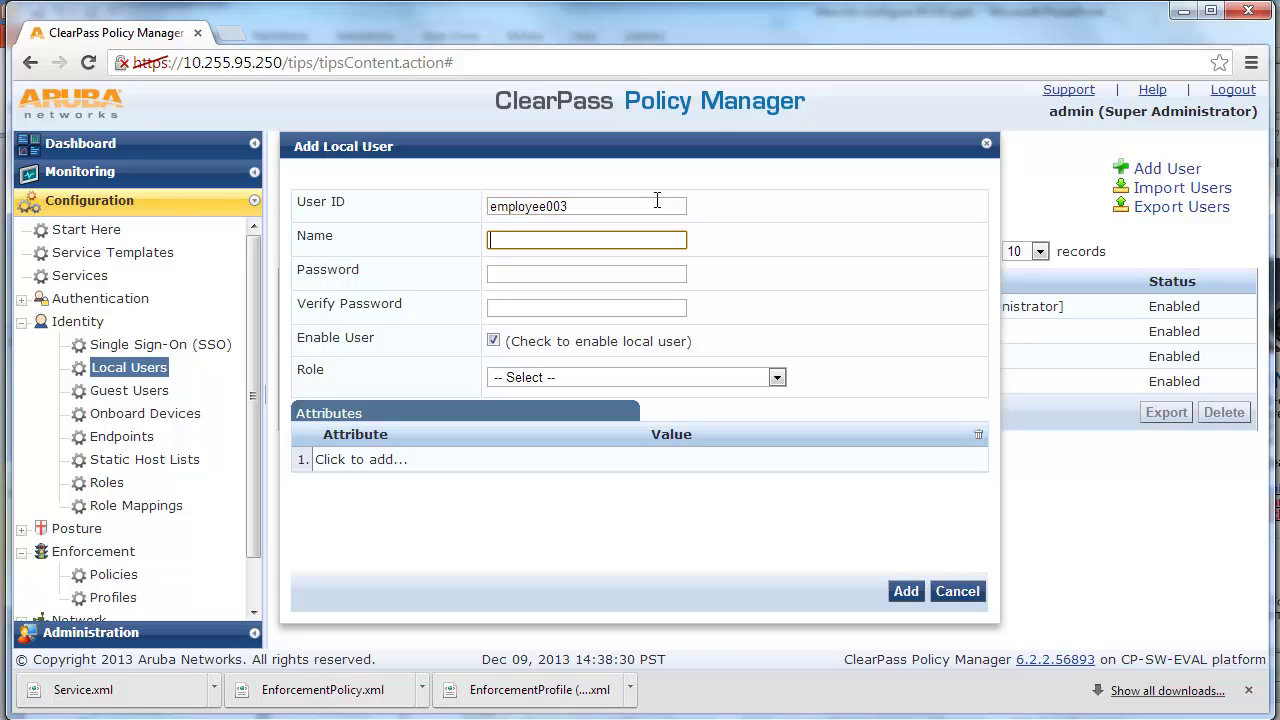
text(Alcatel-Lucent Employee 2)
key(BackSpace)
text(3)
- Enter and confirm the password, assign the Employee role, and add the user
key(Tab)
text(******)
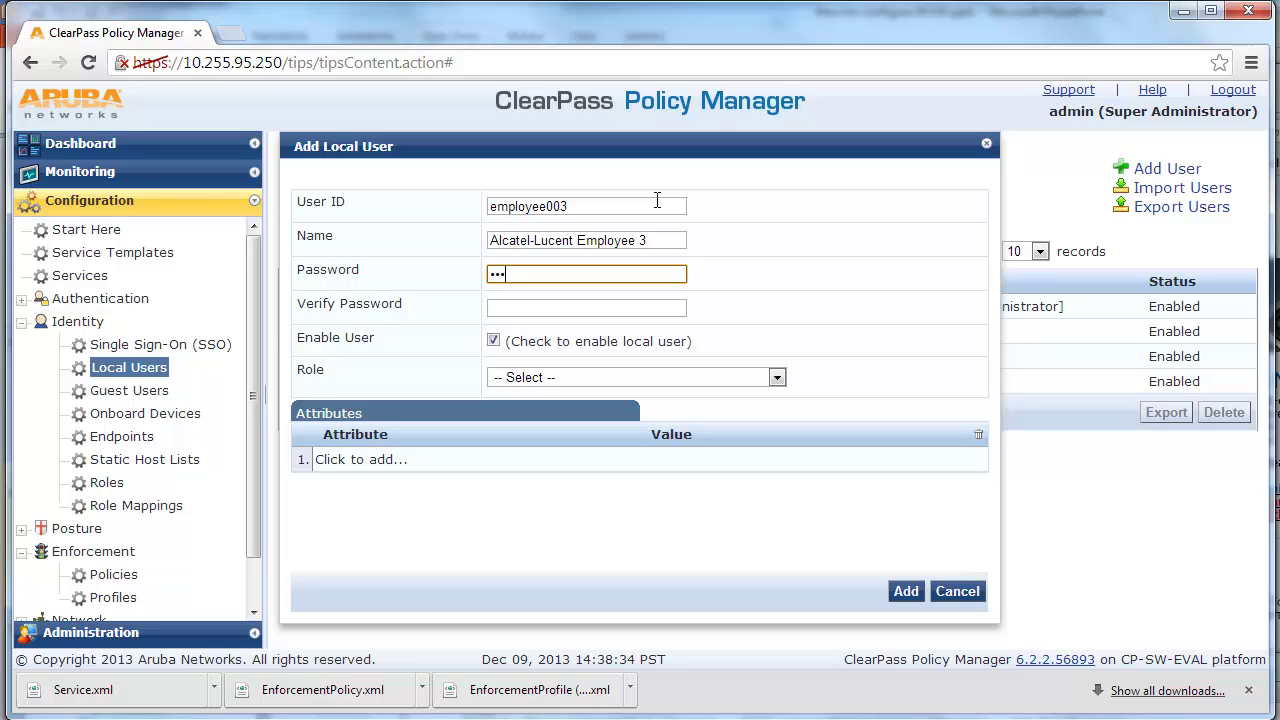
text(*********)
key(Tab)
text(***************)
click(778, 377)
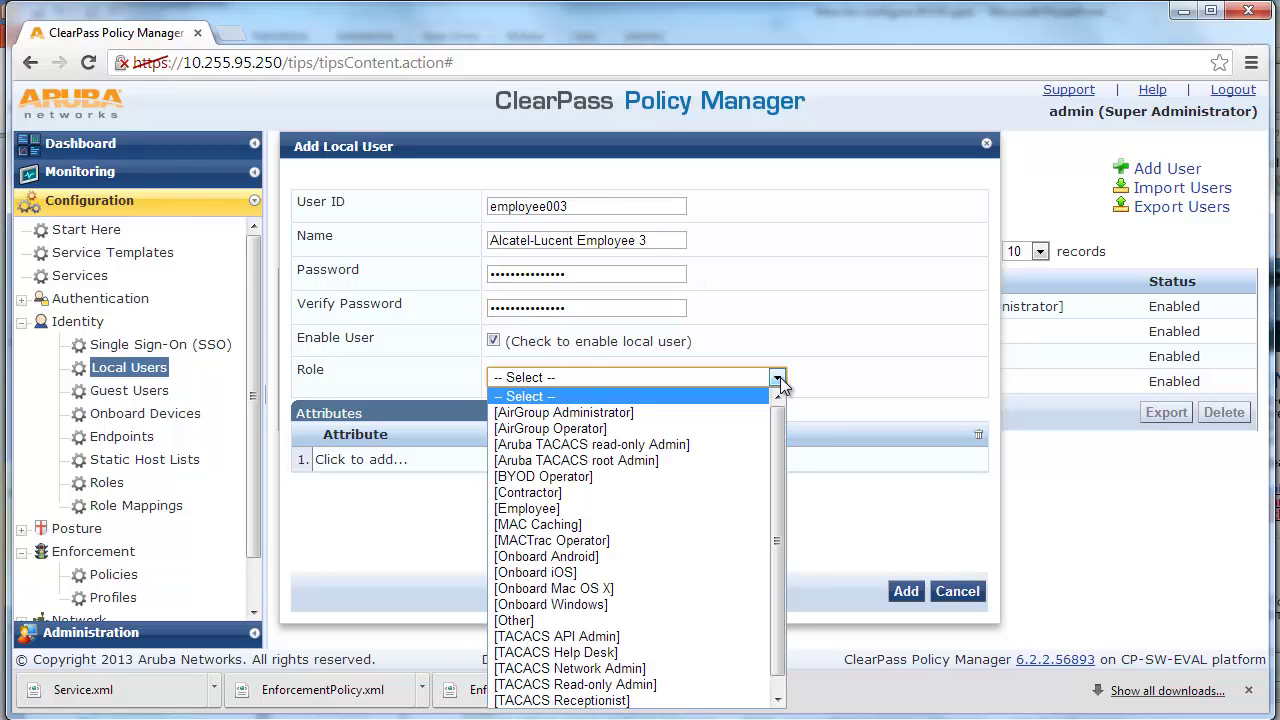
click(740, 509)
click(903, 592)
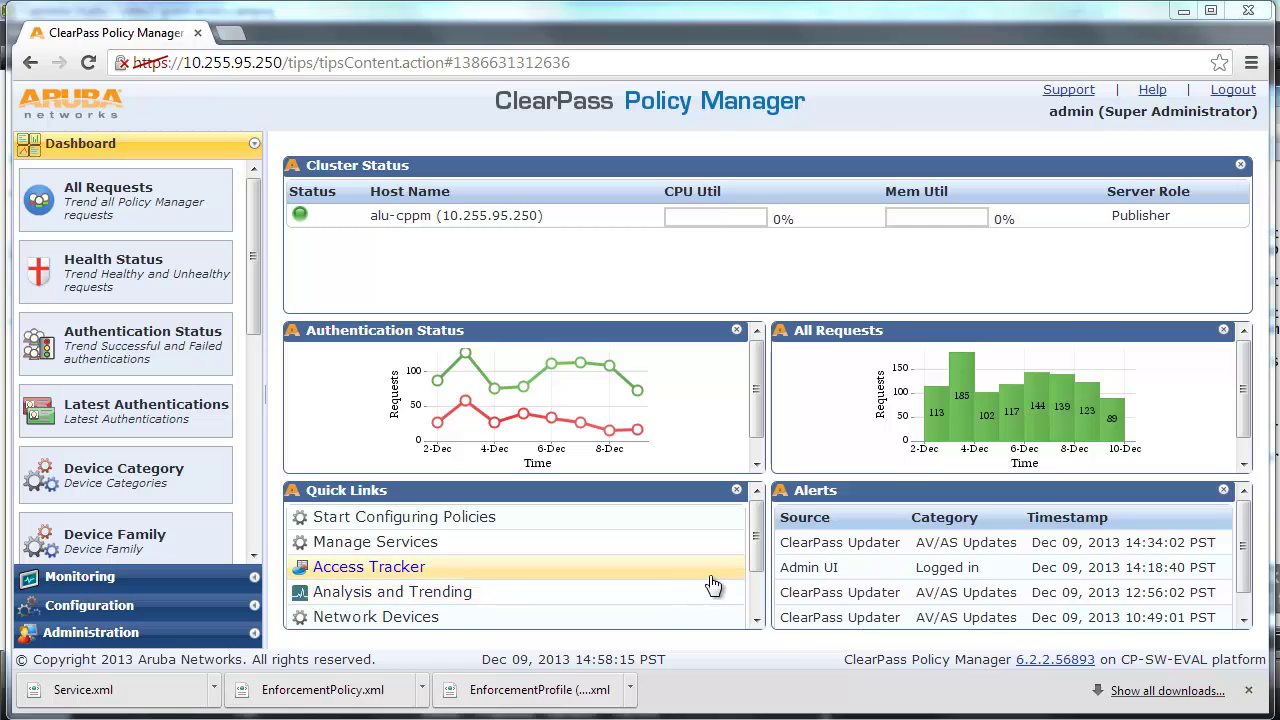
- Open Onboard + WorkSpace and go to the Network Settings list under Onboard/MDM Configuration
scroll(712, 585, down, 2)
click(708, 620)
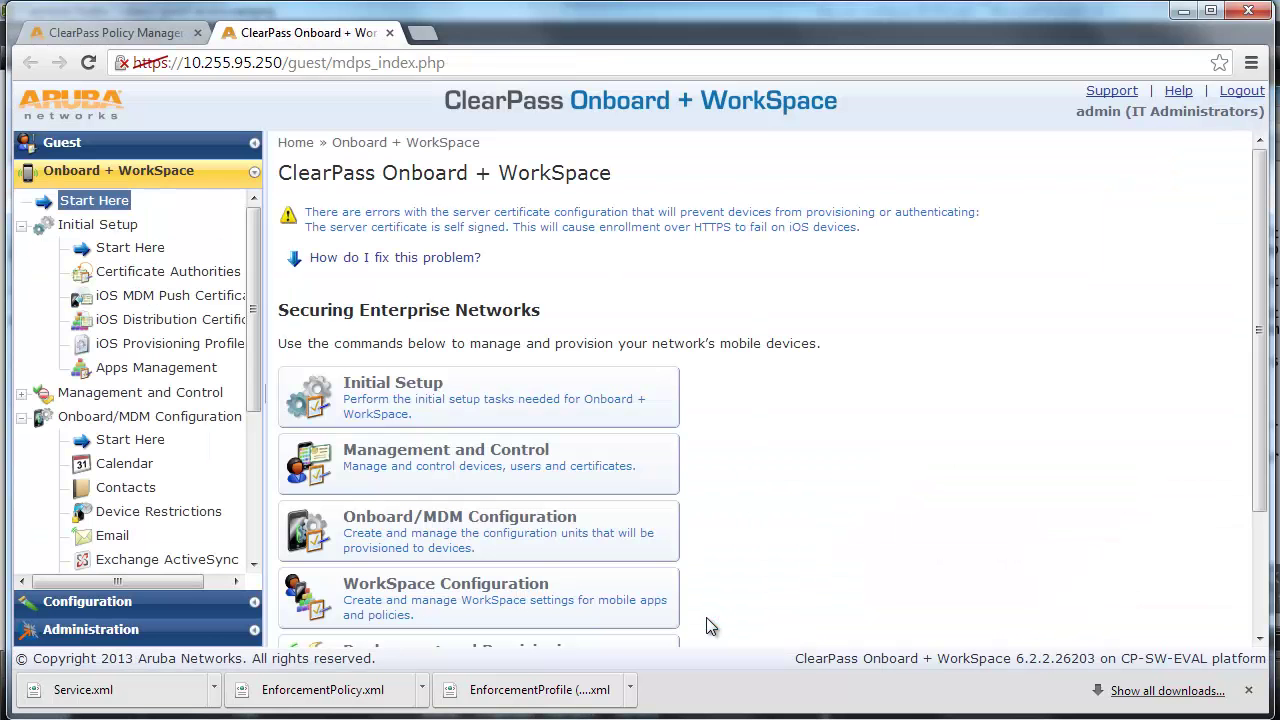
click(213, 277)
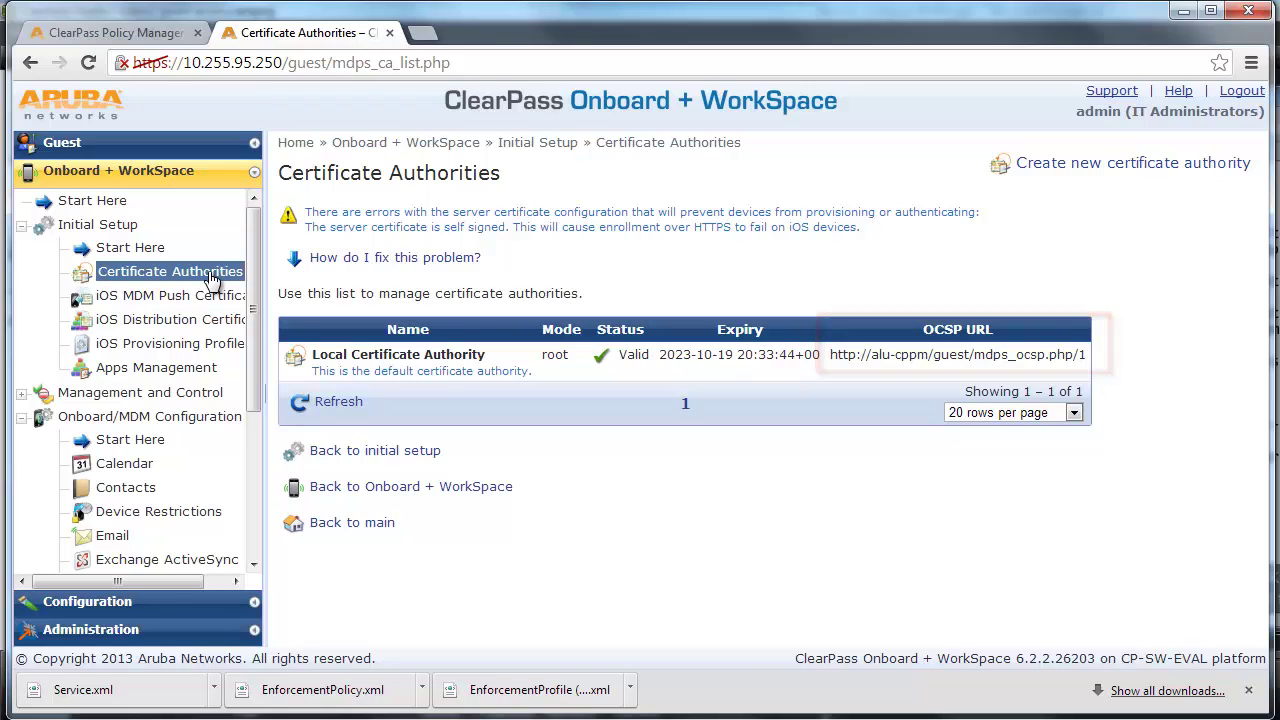
click(21, 392)
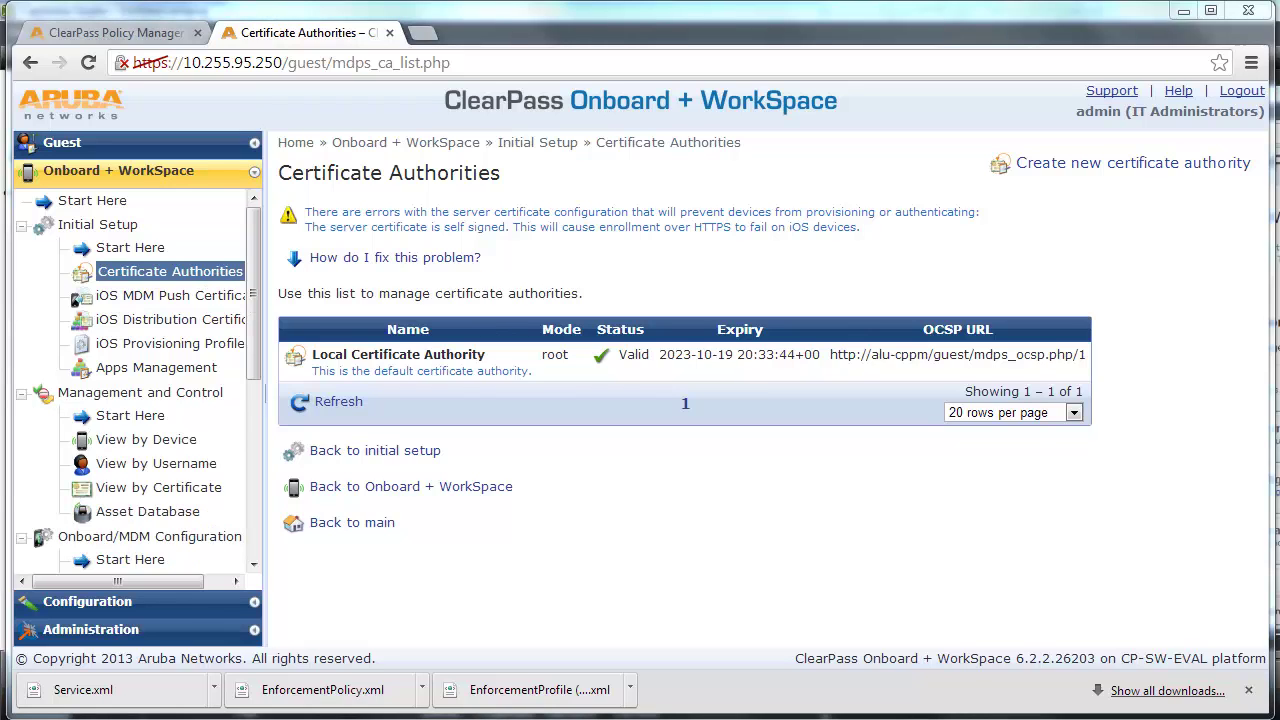
scroll(245, 462, down, 3)
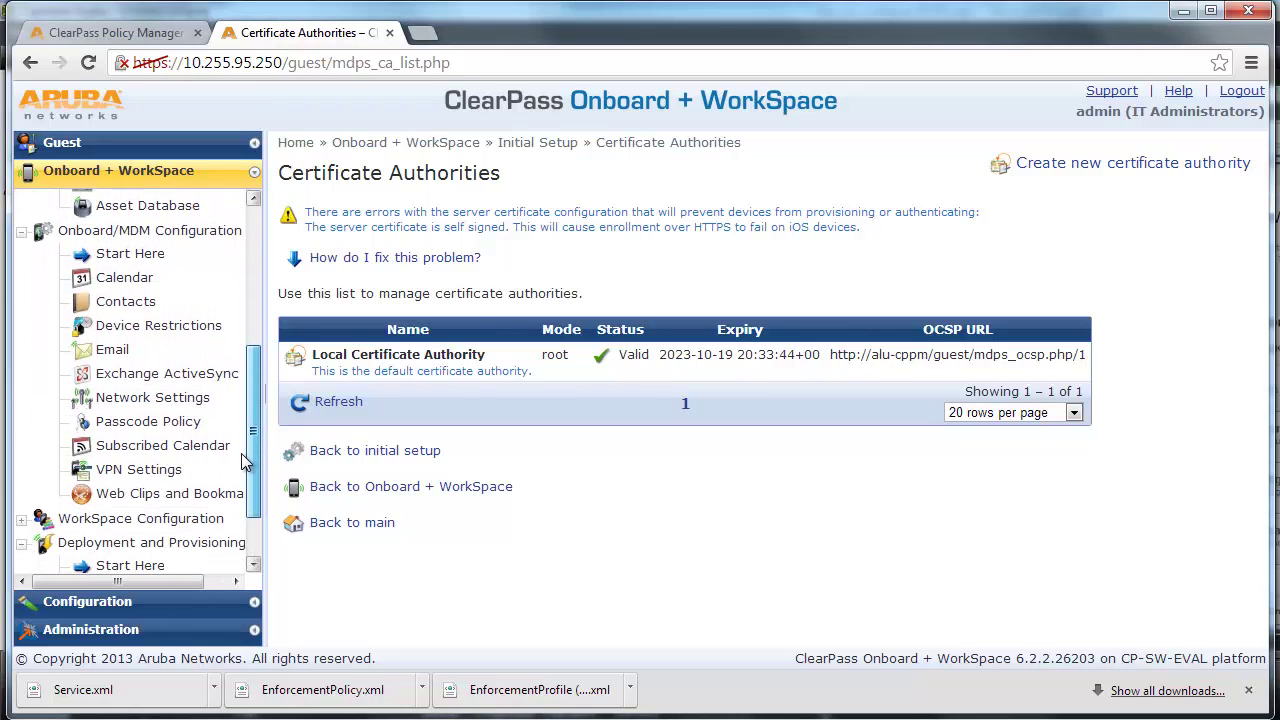
scroll(245, 462, down, 2)
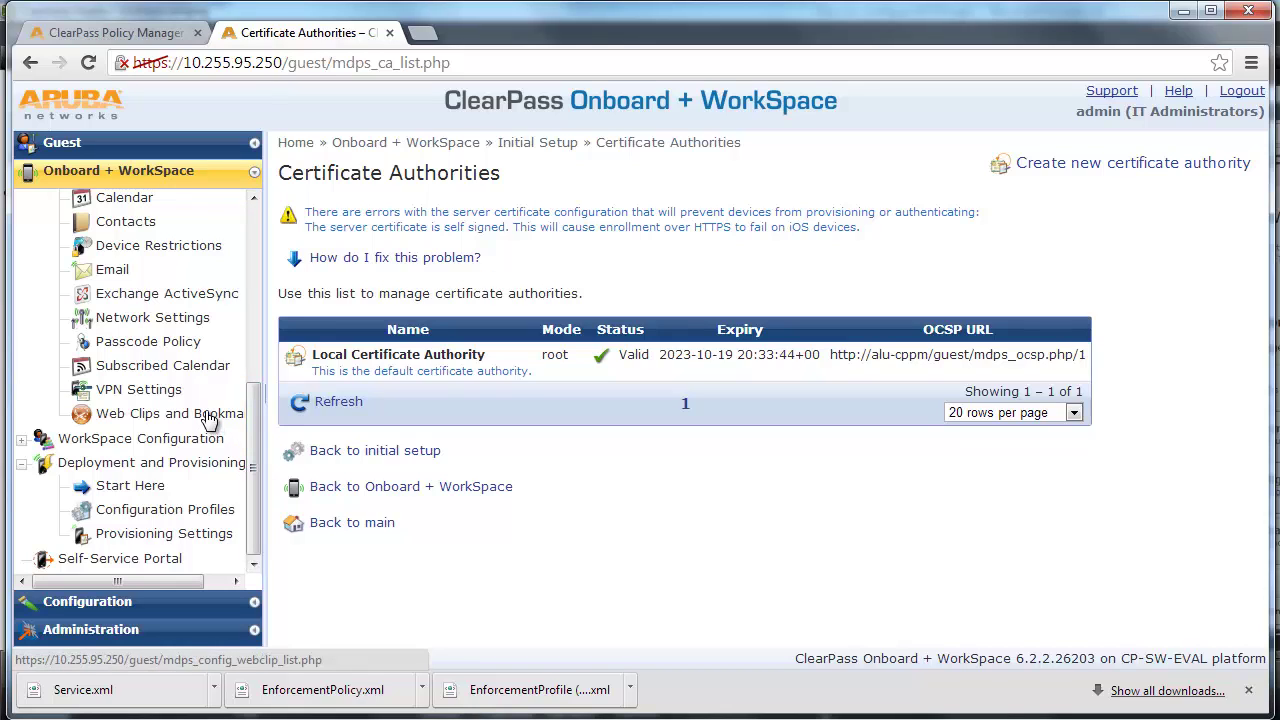
click(184, 320)
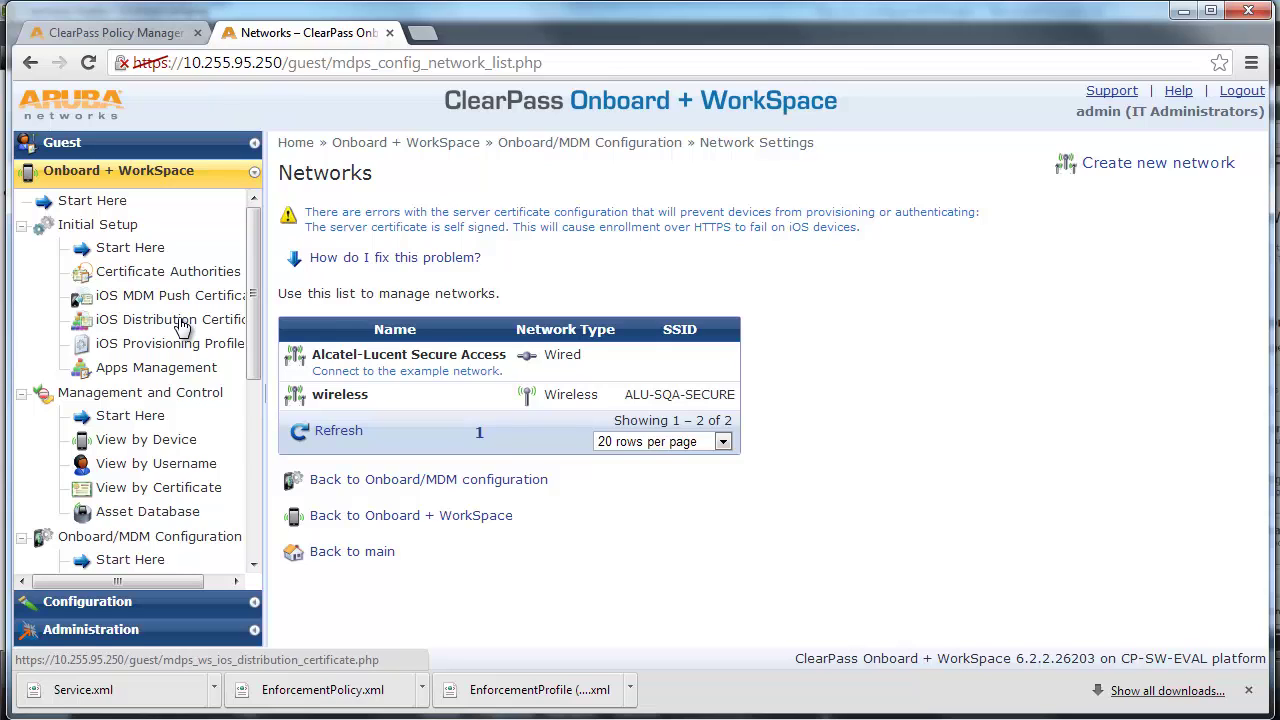
- Create a new network named and described 'Wired BYOD Network Settings'
click(1100, 163)
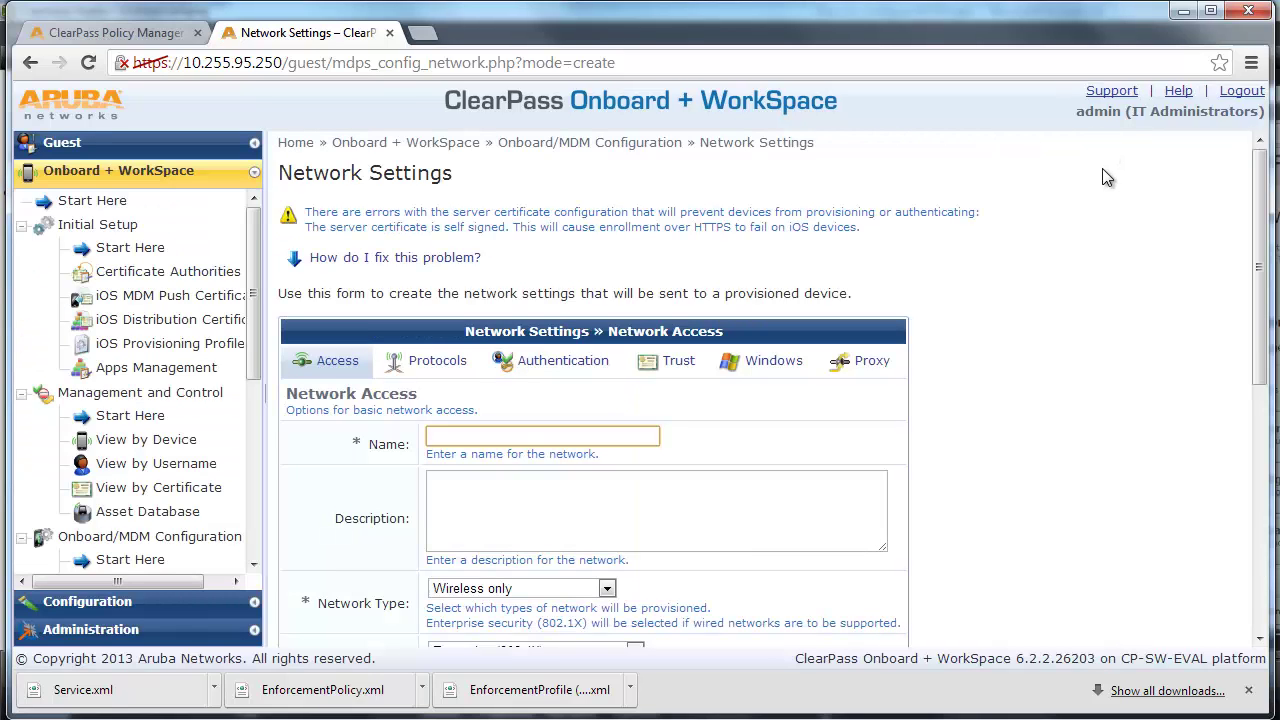
click(584, 434)
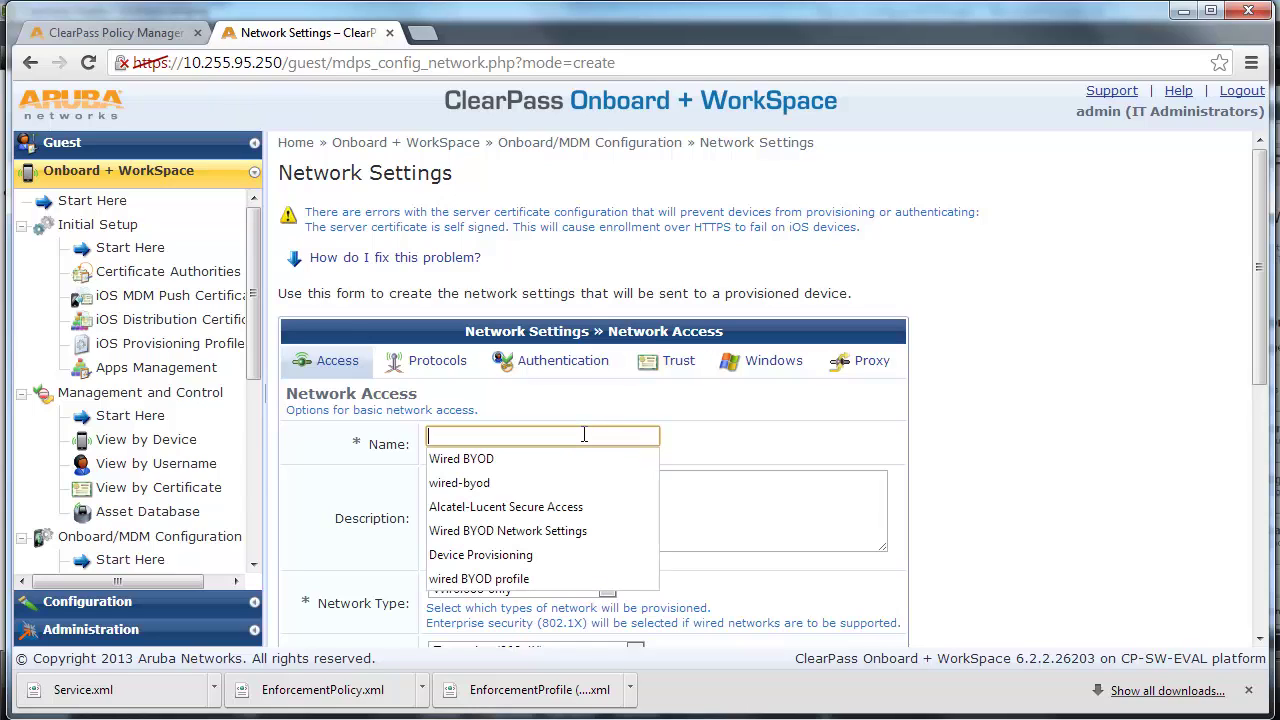
text(Wired BYOD Network Settings)
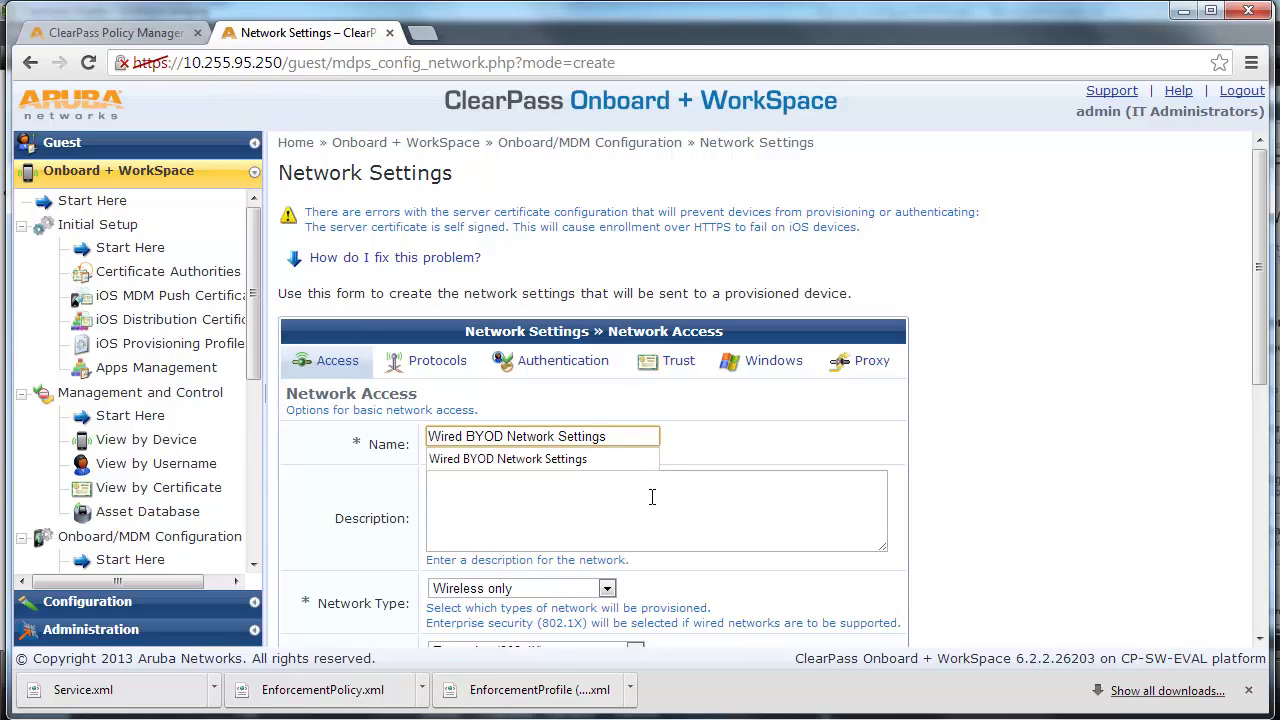
click(652, 498)
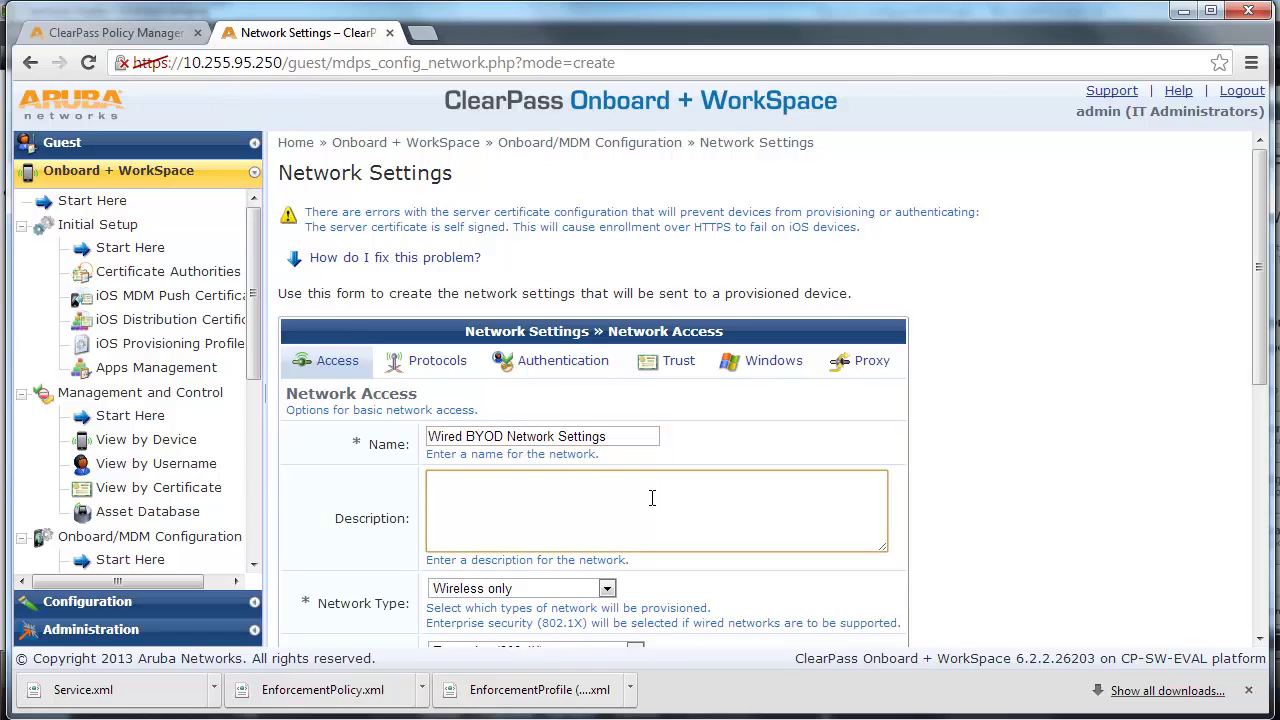
text(Wired BYOD Network Settings)
- Set the network type to Wired only and continue to the protocols page
scroll(652, 498, down, 1)
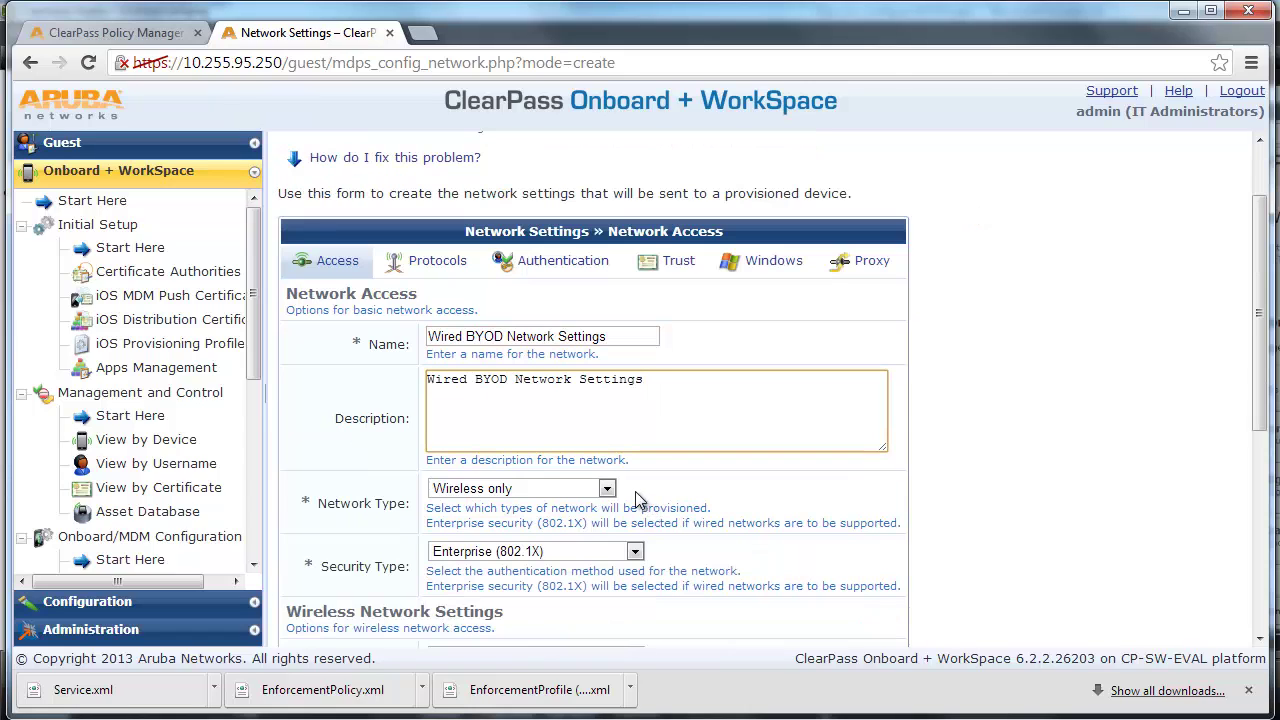
click(610, 490)
click(610, 490)
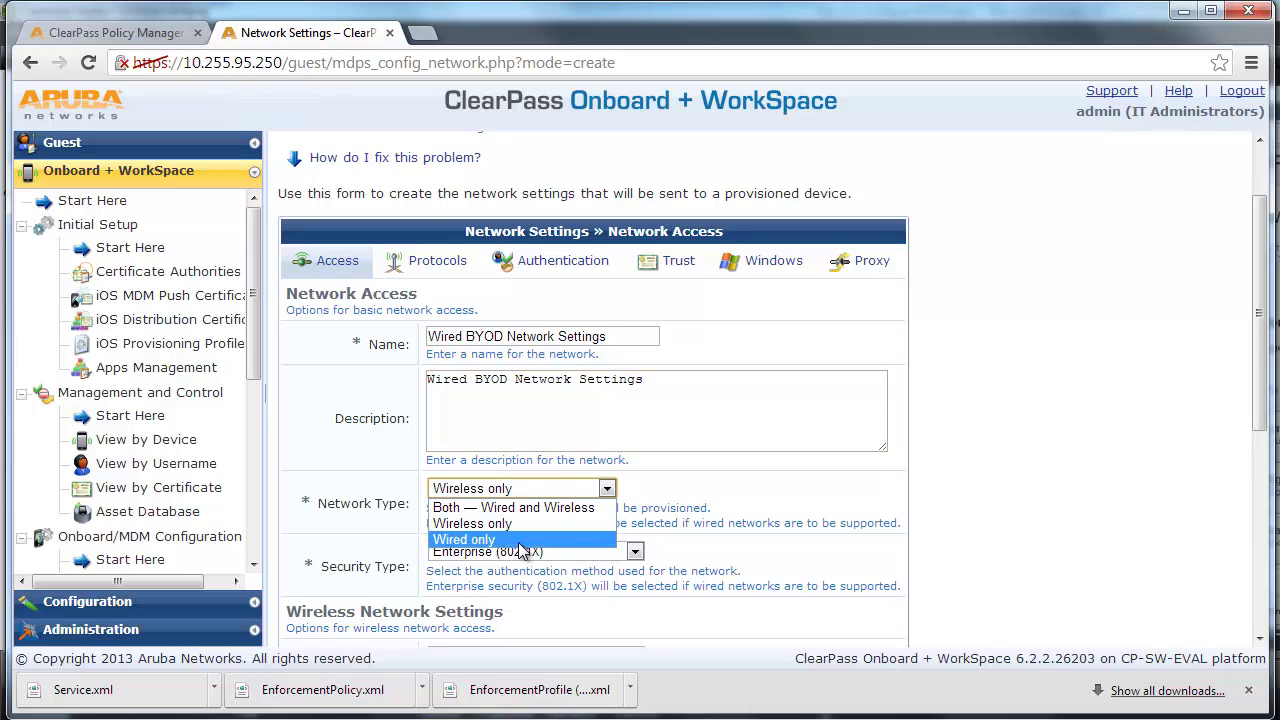
click(565, 539)
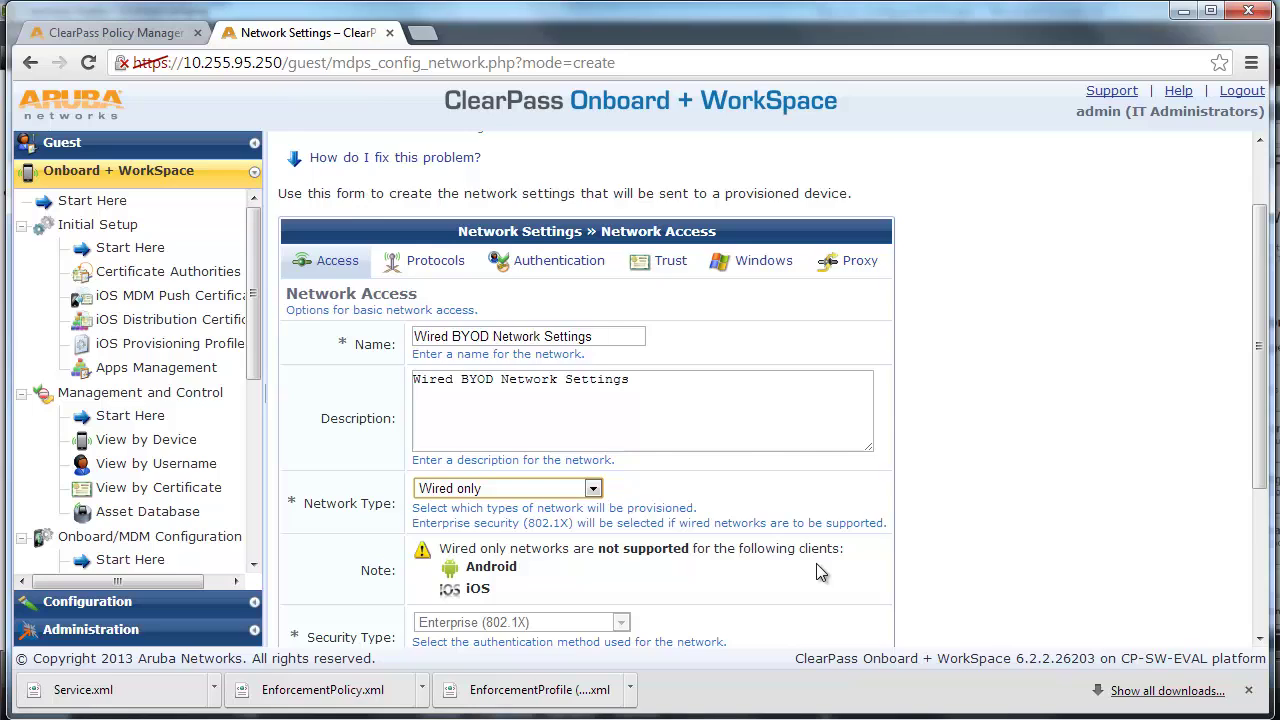
scroll(817, 568, down, 1)
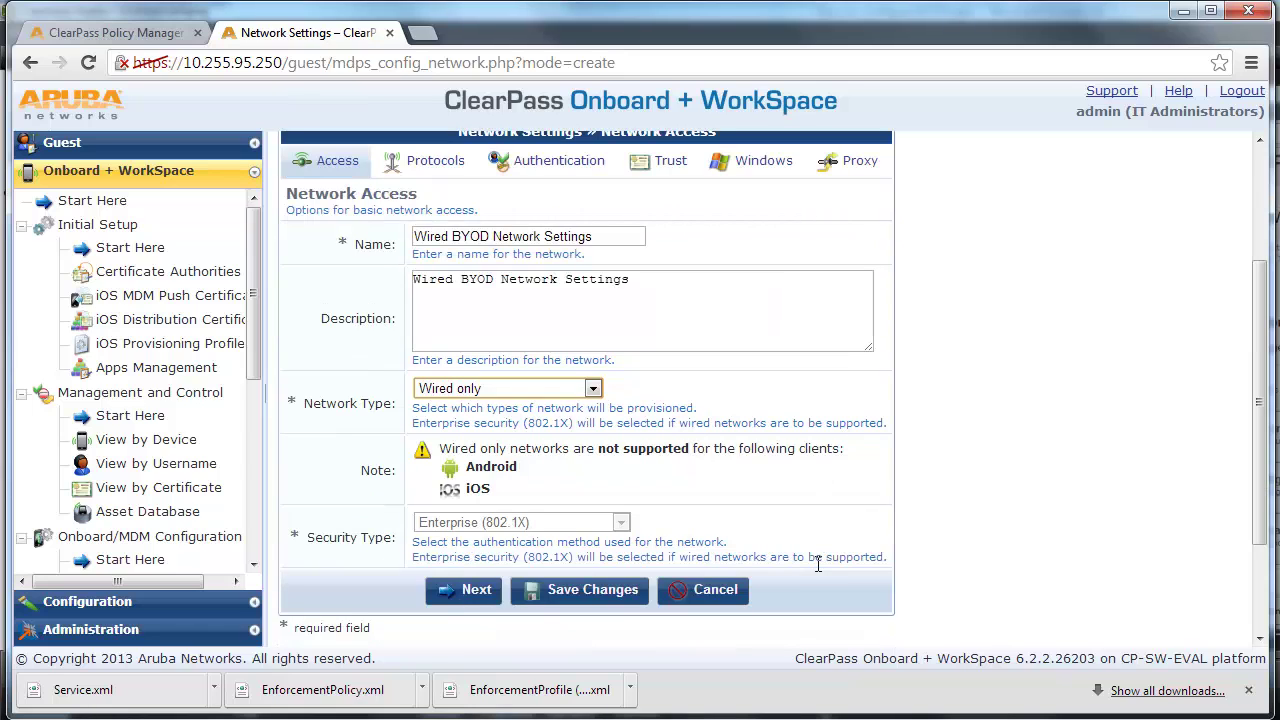
click(468, 589)
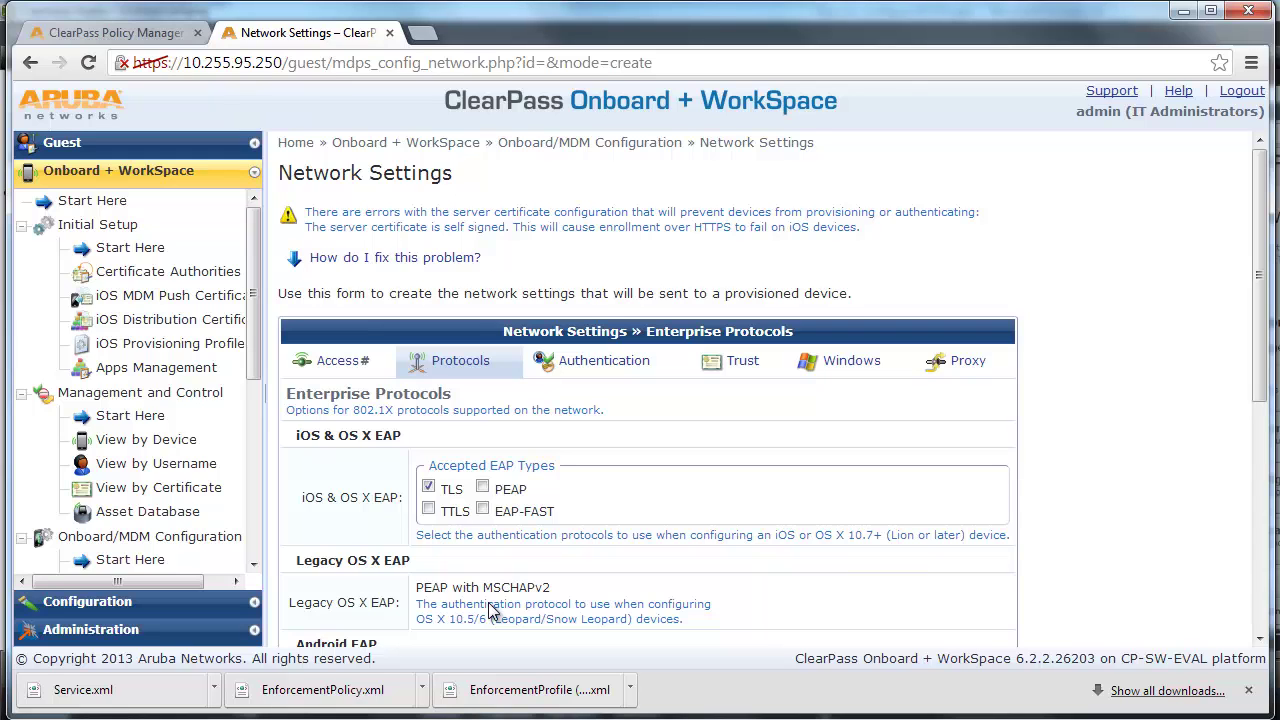
- Set the Windows EAP protocol to TLS
scroll(514, 590, down, 1)
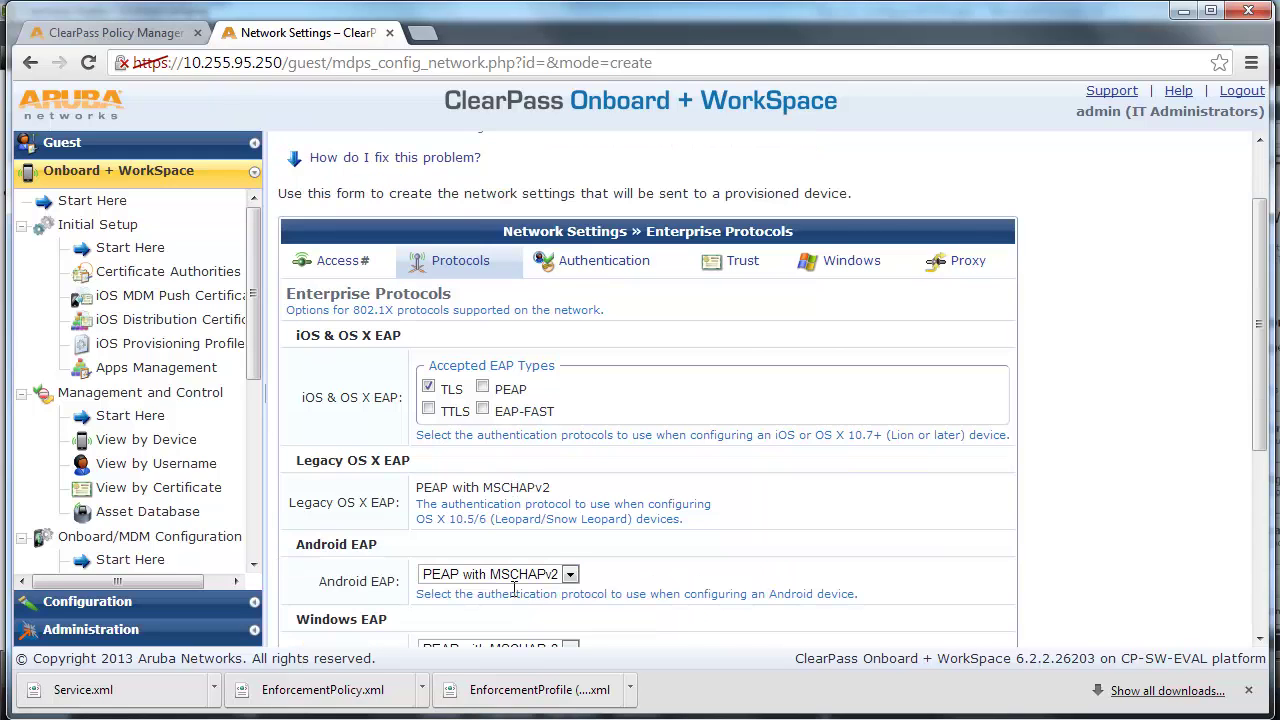
scroll(514, 590, down, 1)
scroll(514, 594, down, 1)
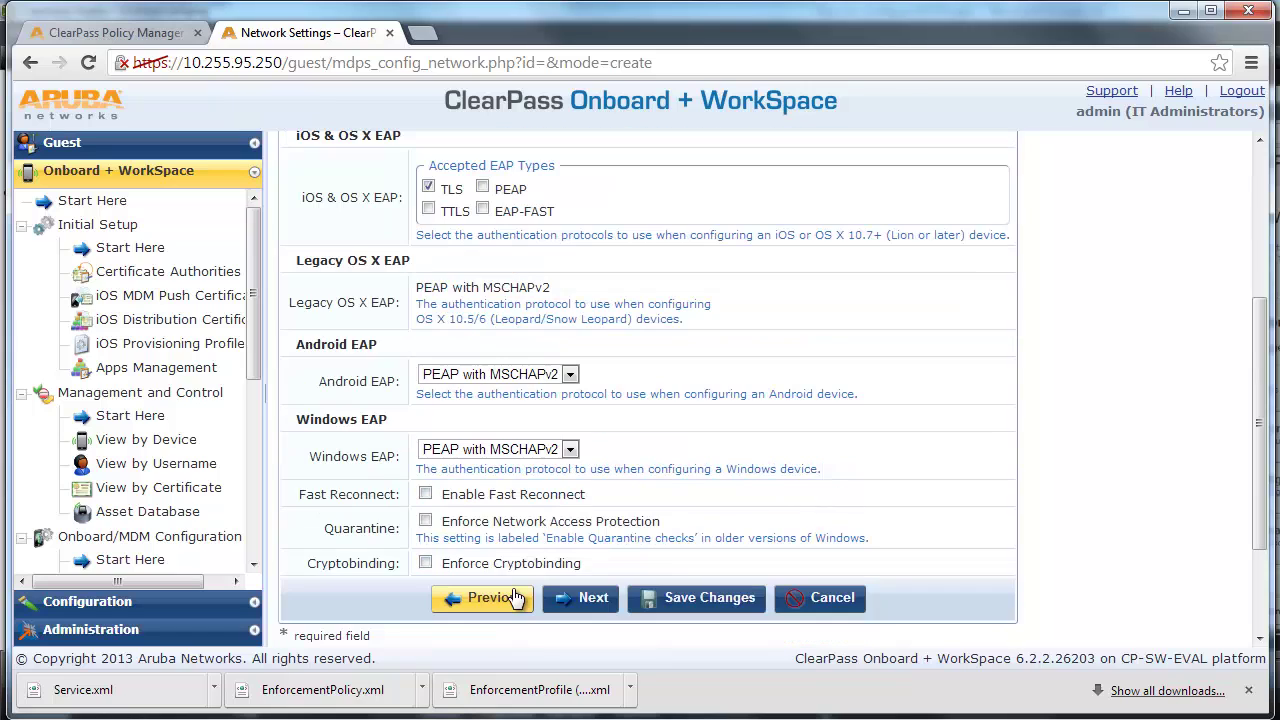
click(571, 450)
click(571, 450)
click(571, 450)
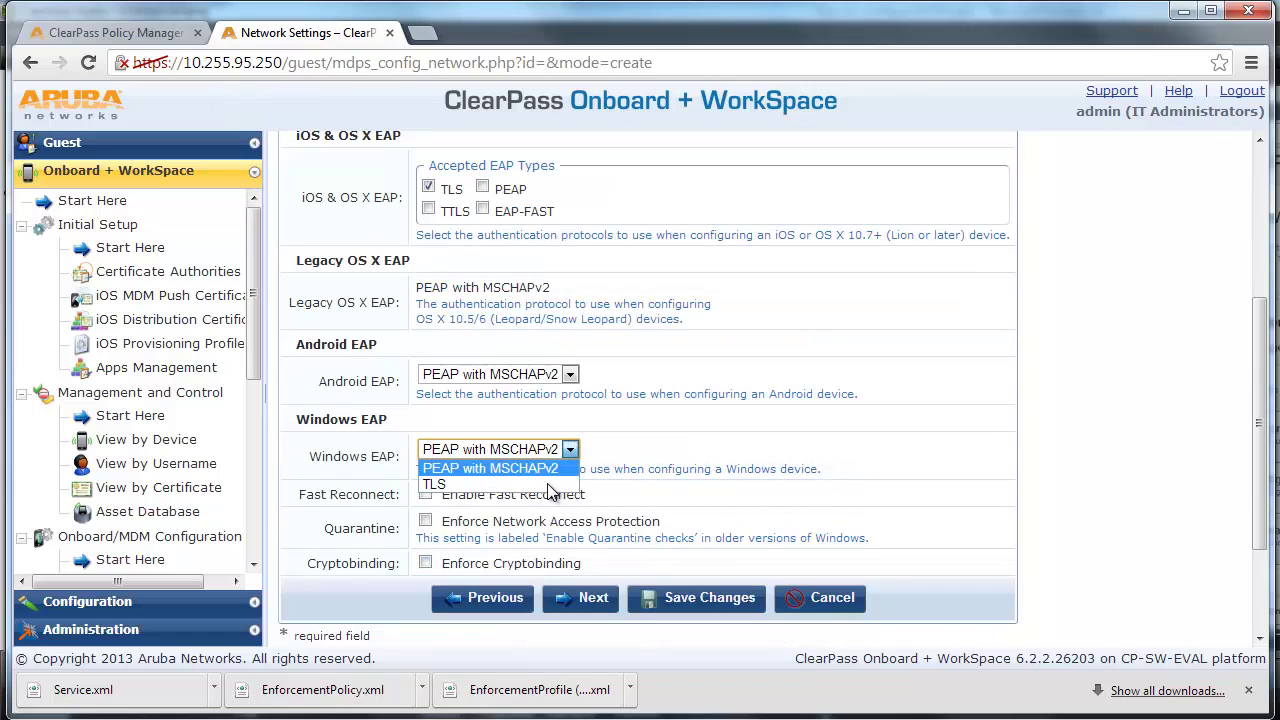
click(547, 484)
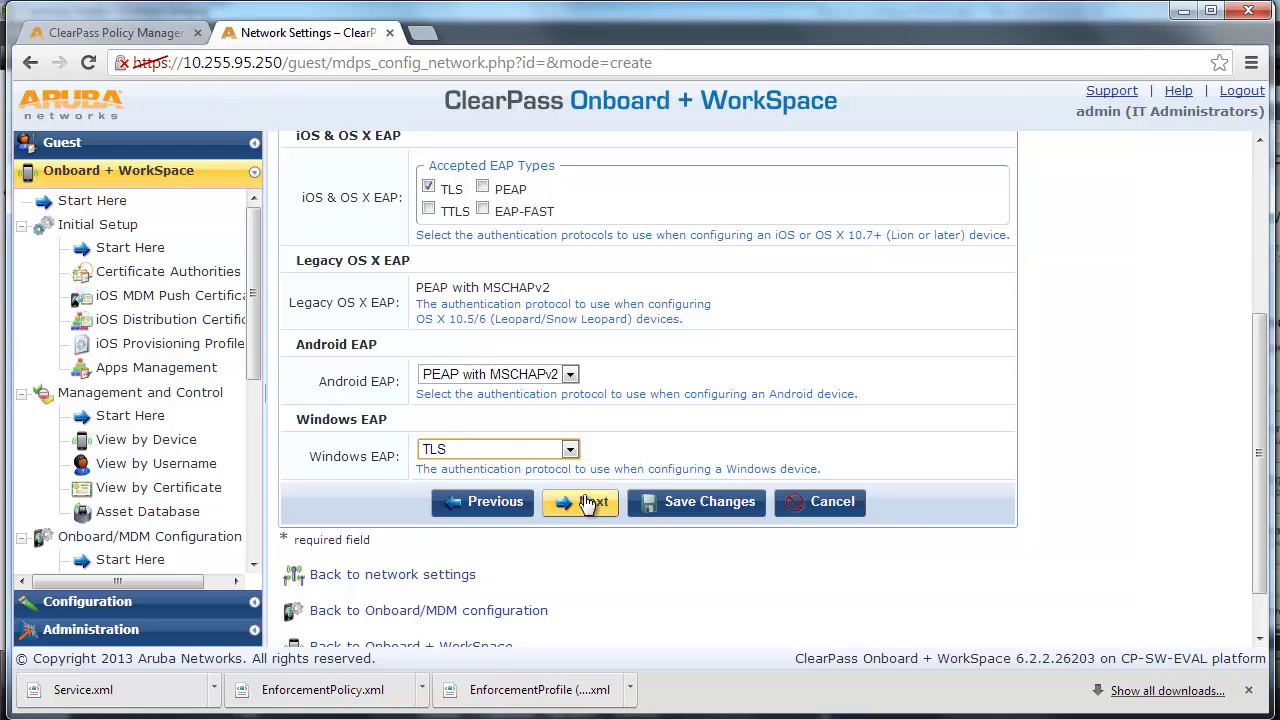
- Advance through the authentication, trust and Windows steps to finish the network
click(590, 502)
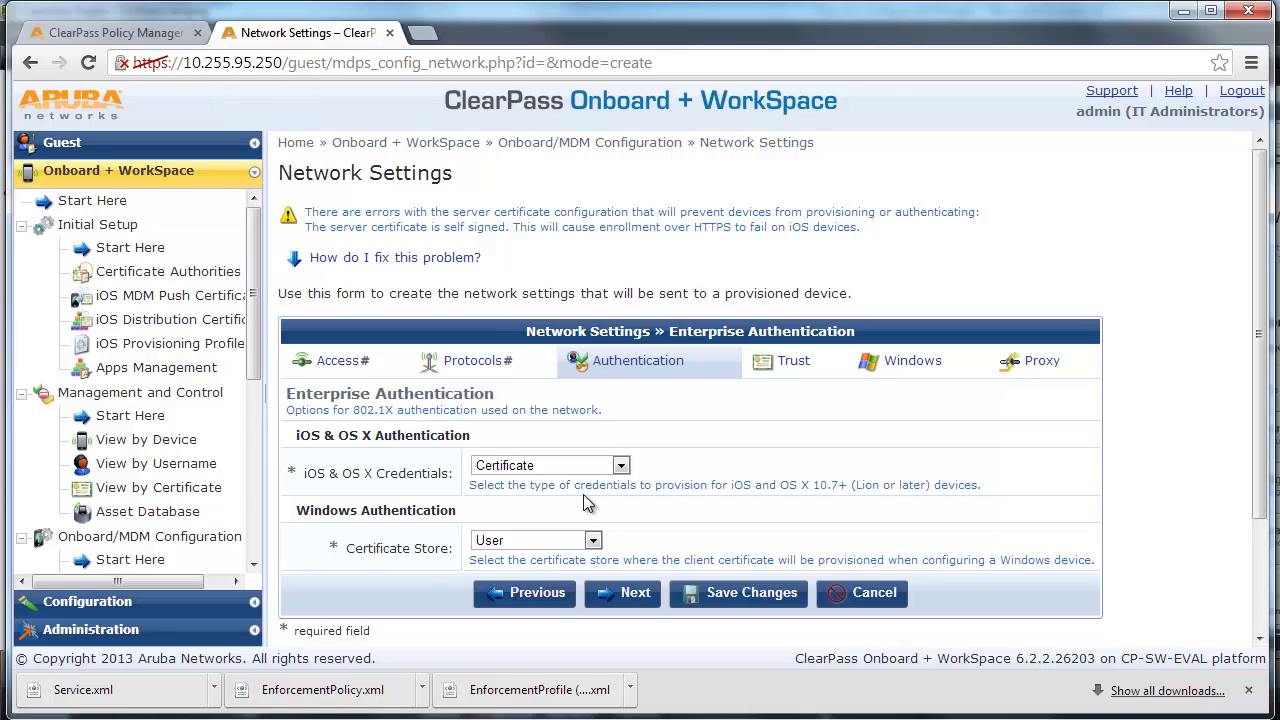
click(623, 592)
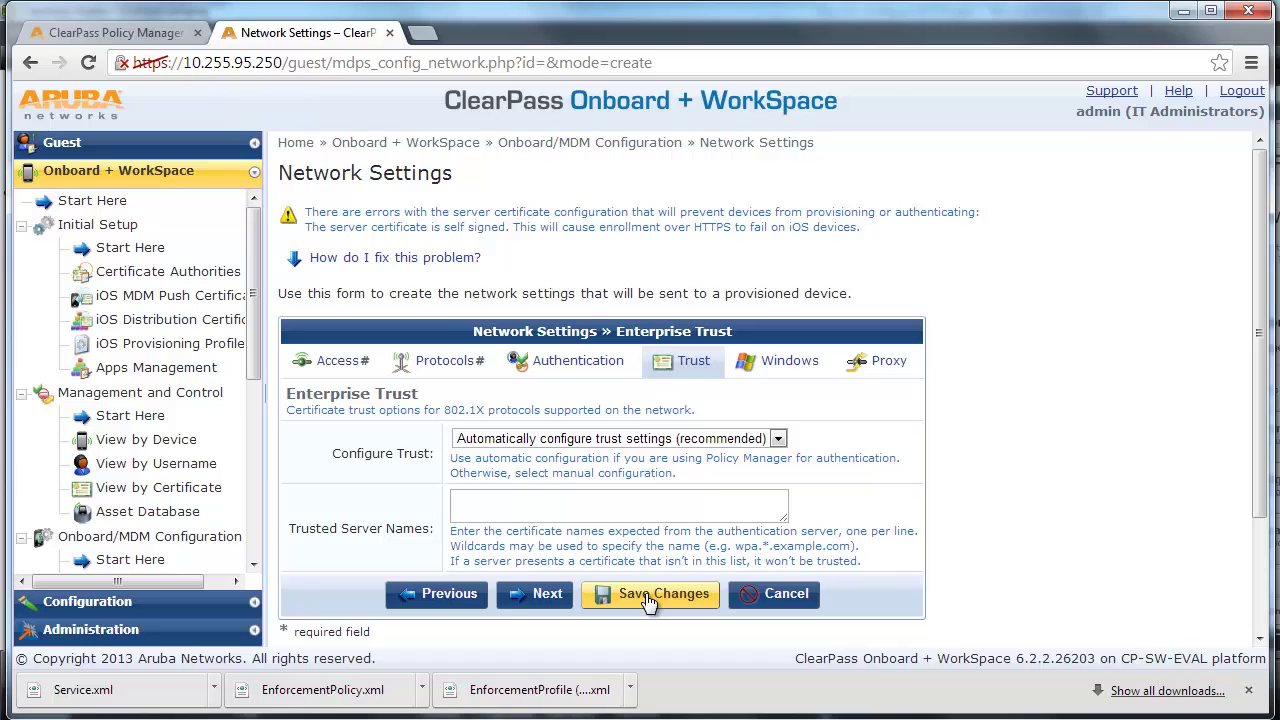
click(548, 594)
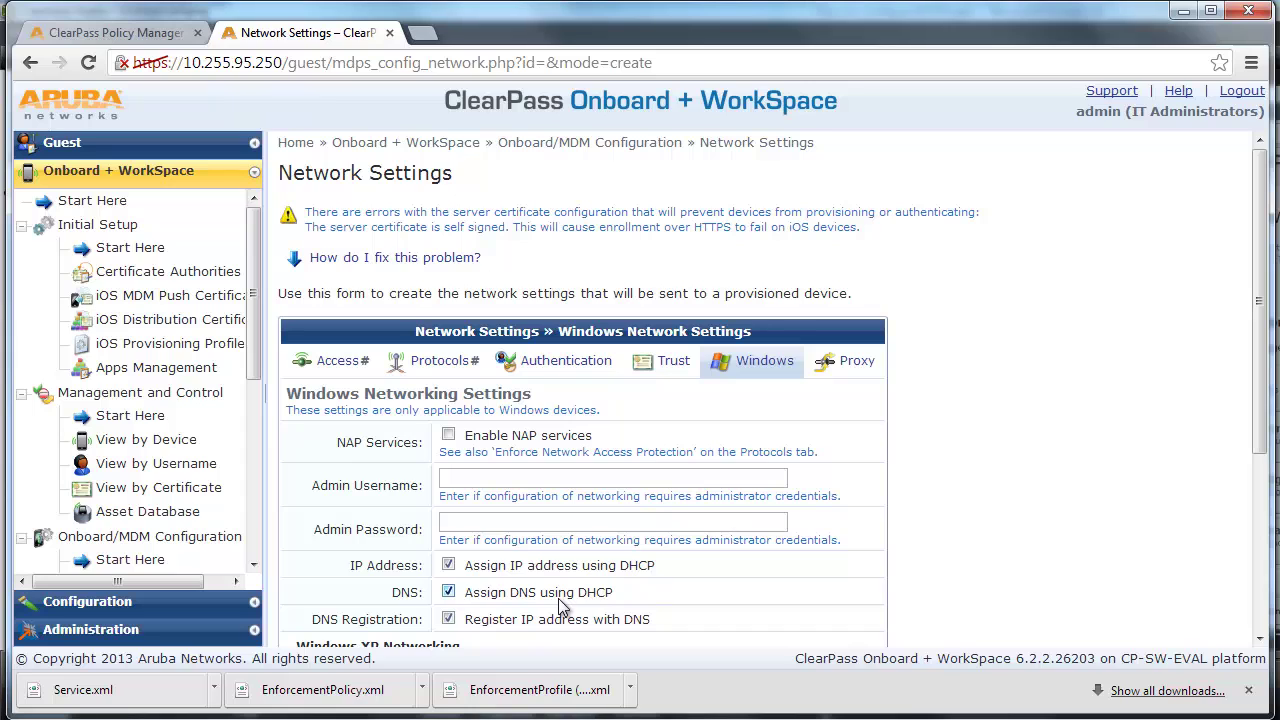
scroll(558, 605, down, 2)
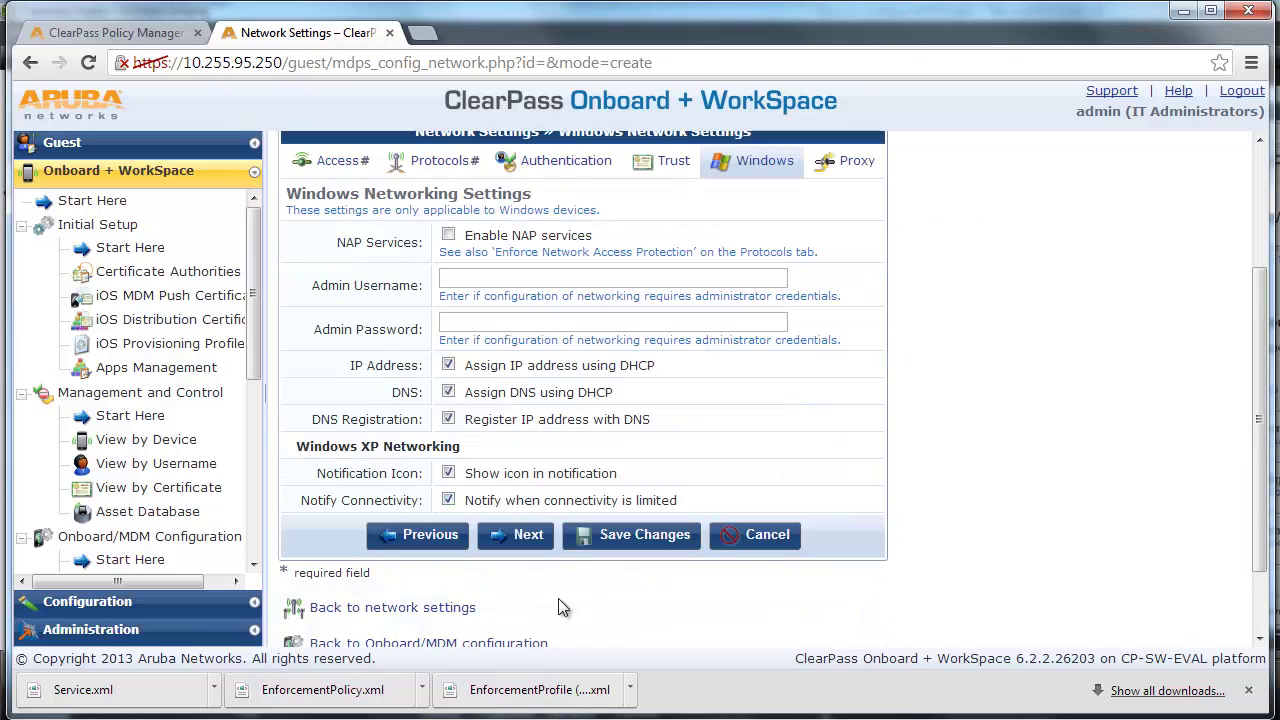
click(535, 542)
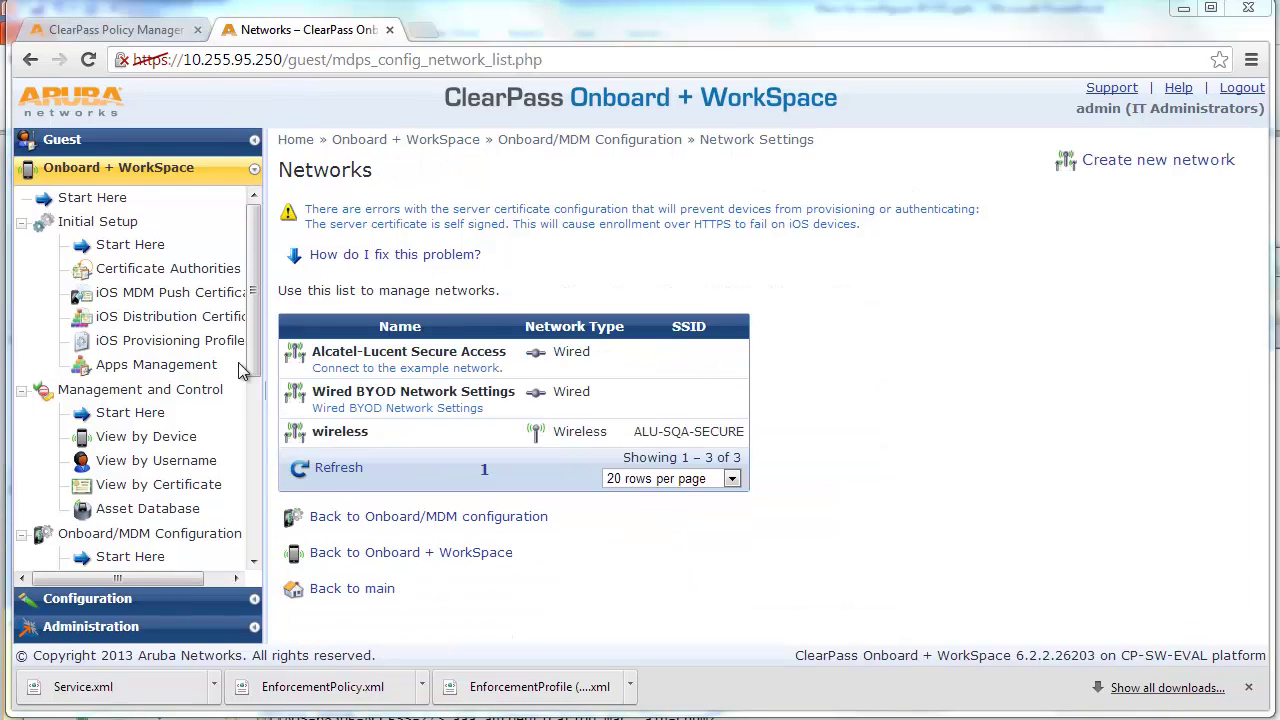
- Create a configuration profile named and described 'Wired BYOD profile'
drag(250, 363, 250, 538)
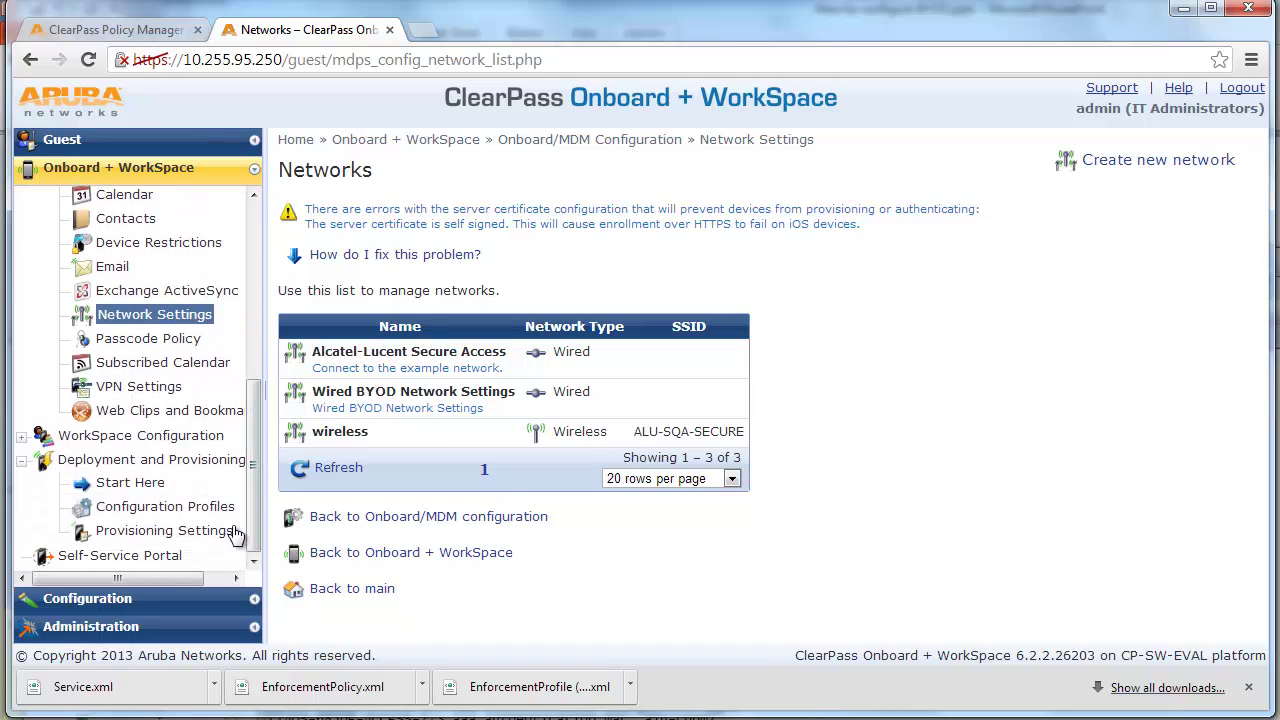
click(220, 518)
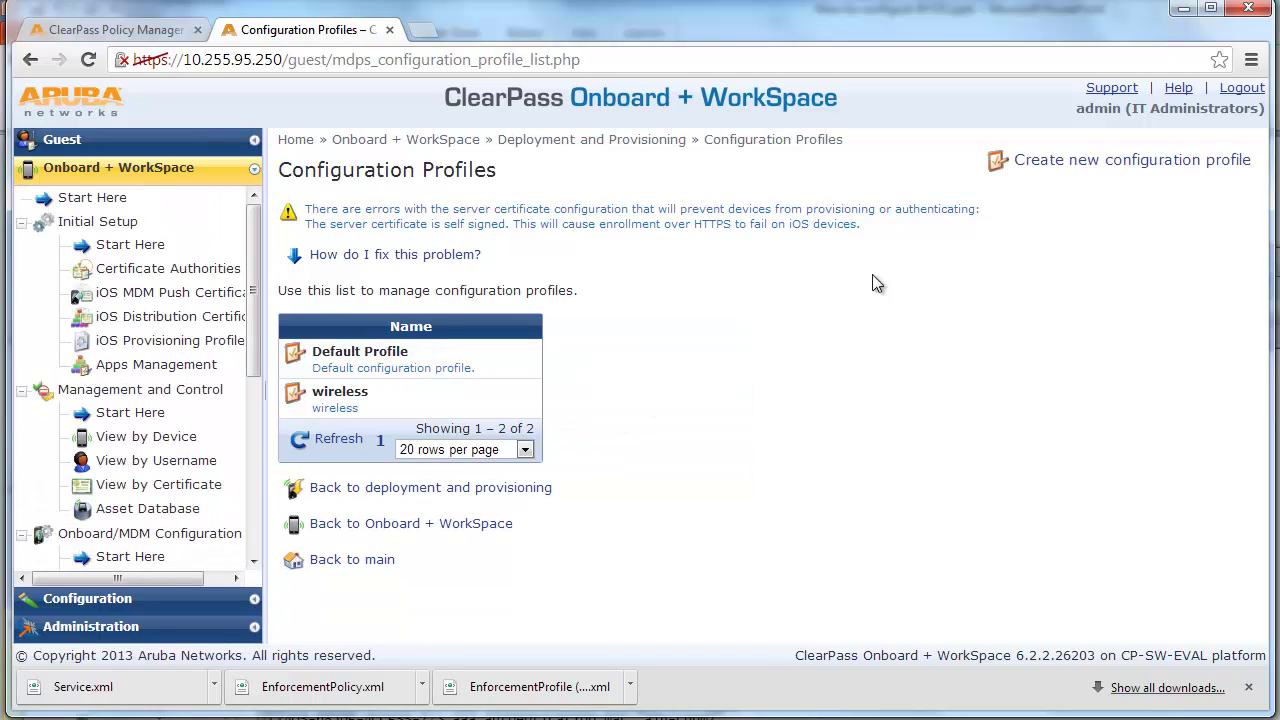
click(1070, 163)
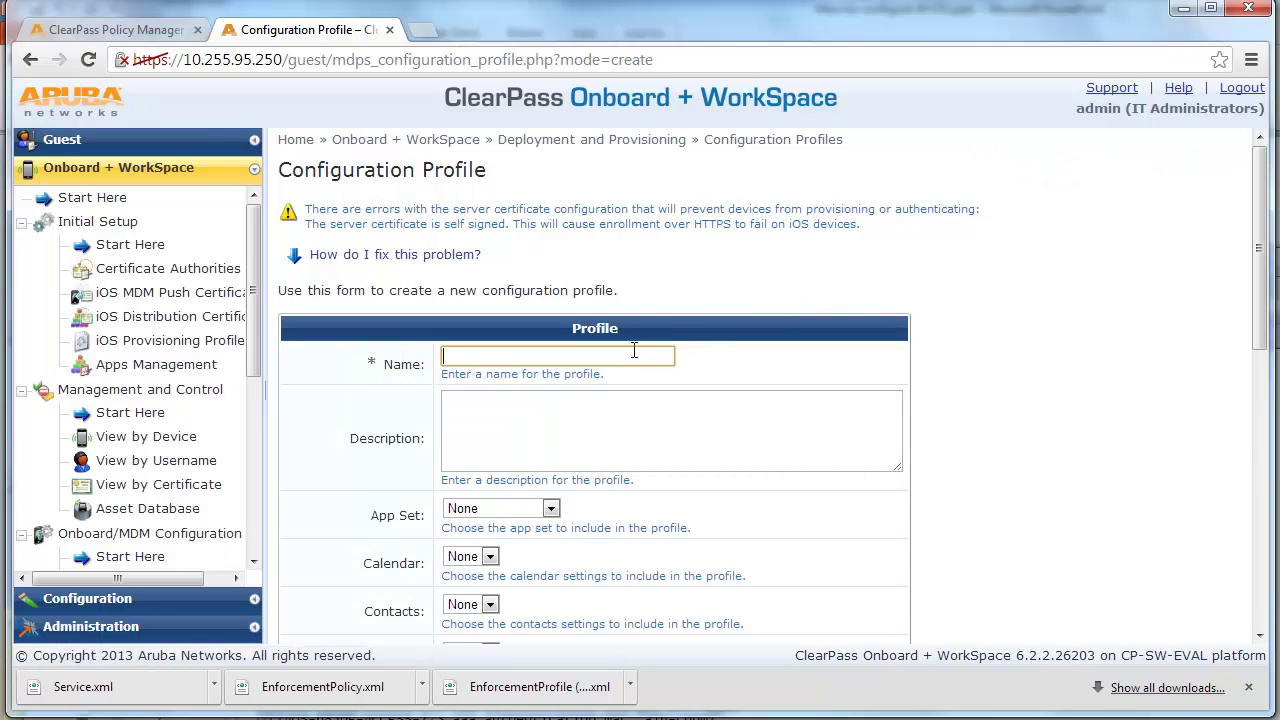
text(Wi)
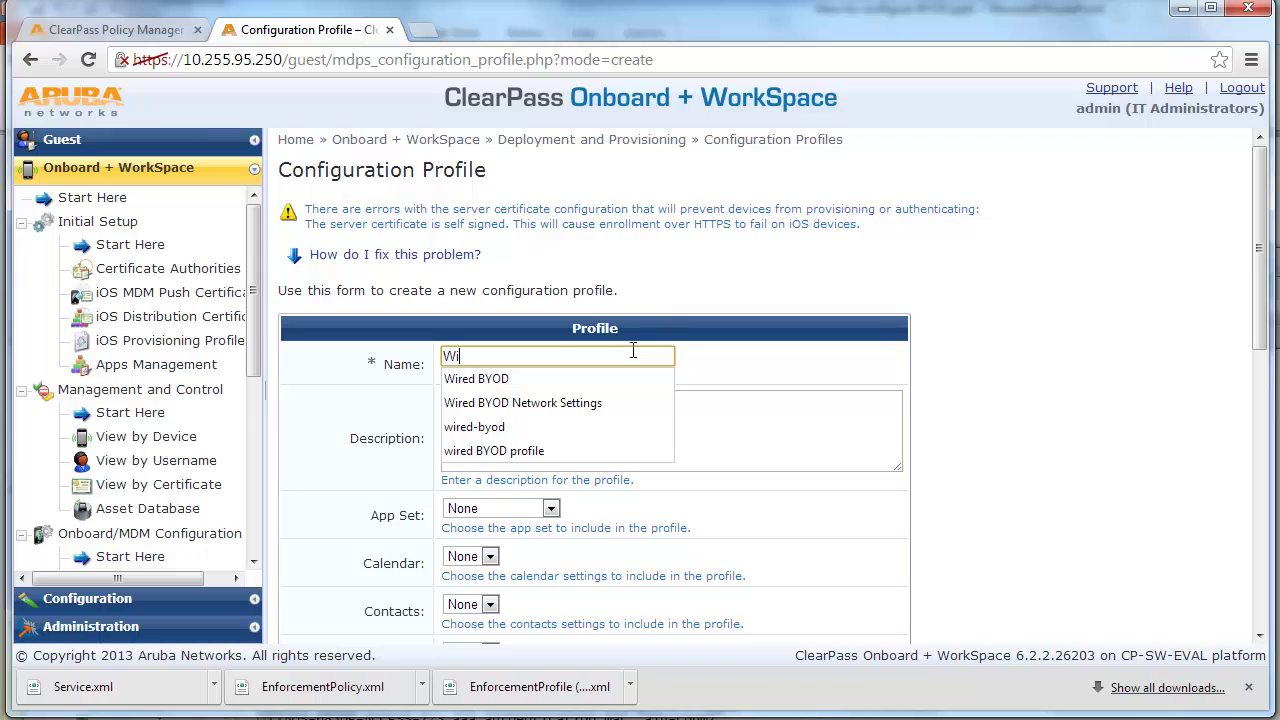
click(620, 376)
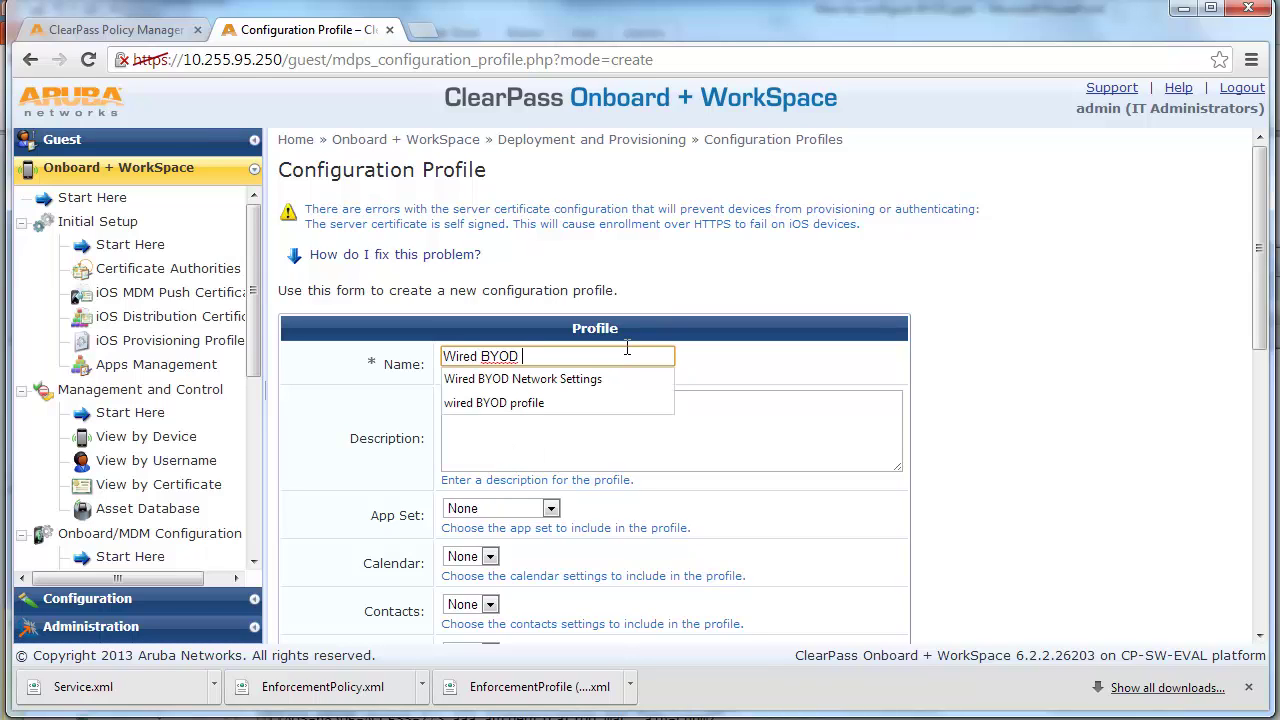
text(prfo)
key(BackSpace)
key(BackSpace)
text(ofile)
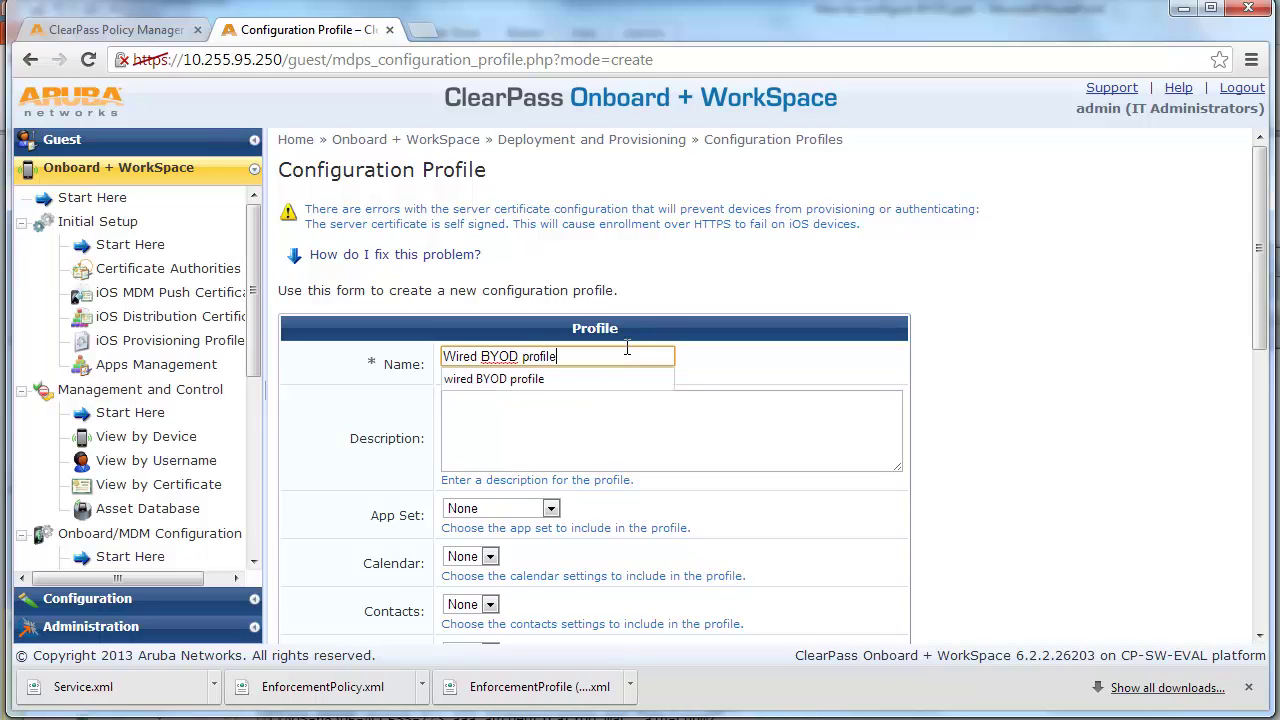
key(ctrl+a)
key(ctrl+c)
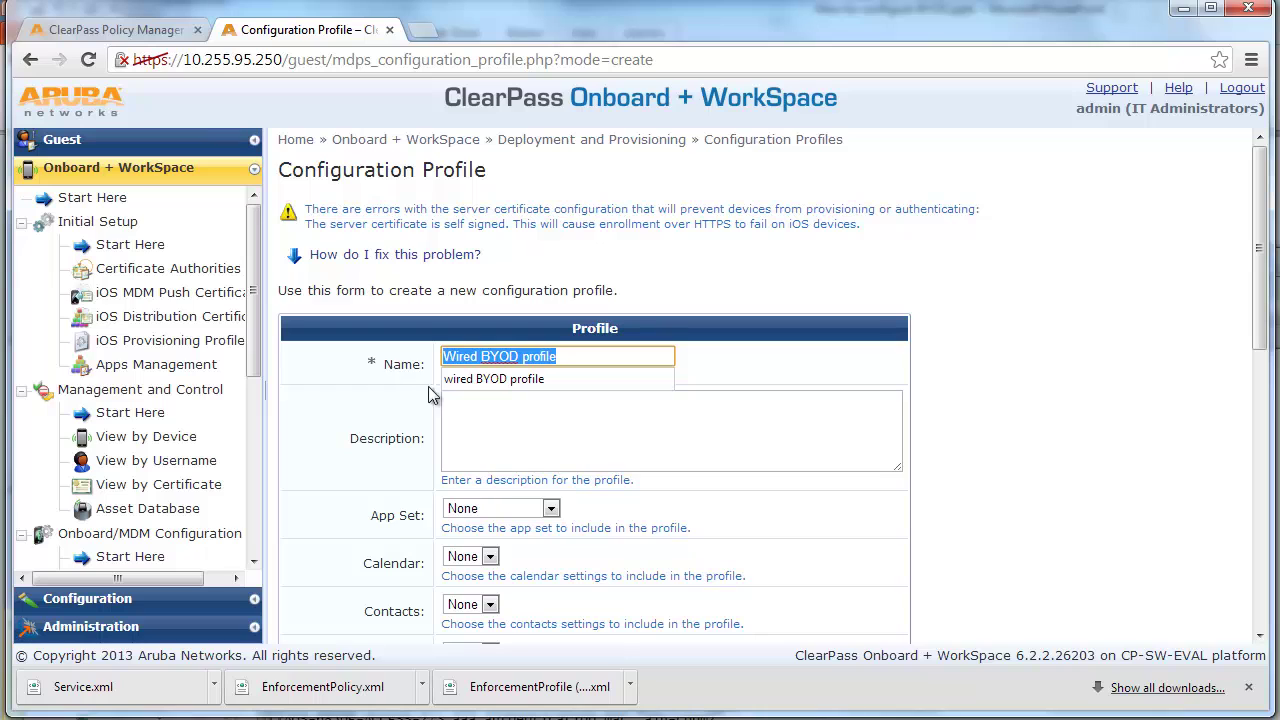
click(474, 406)
key(ctrl+v)
- Include the Wired BYOD Network Settings network and save the profile
scroll(831, 450, down, 1)
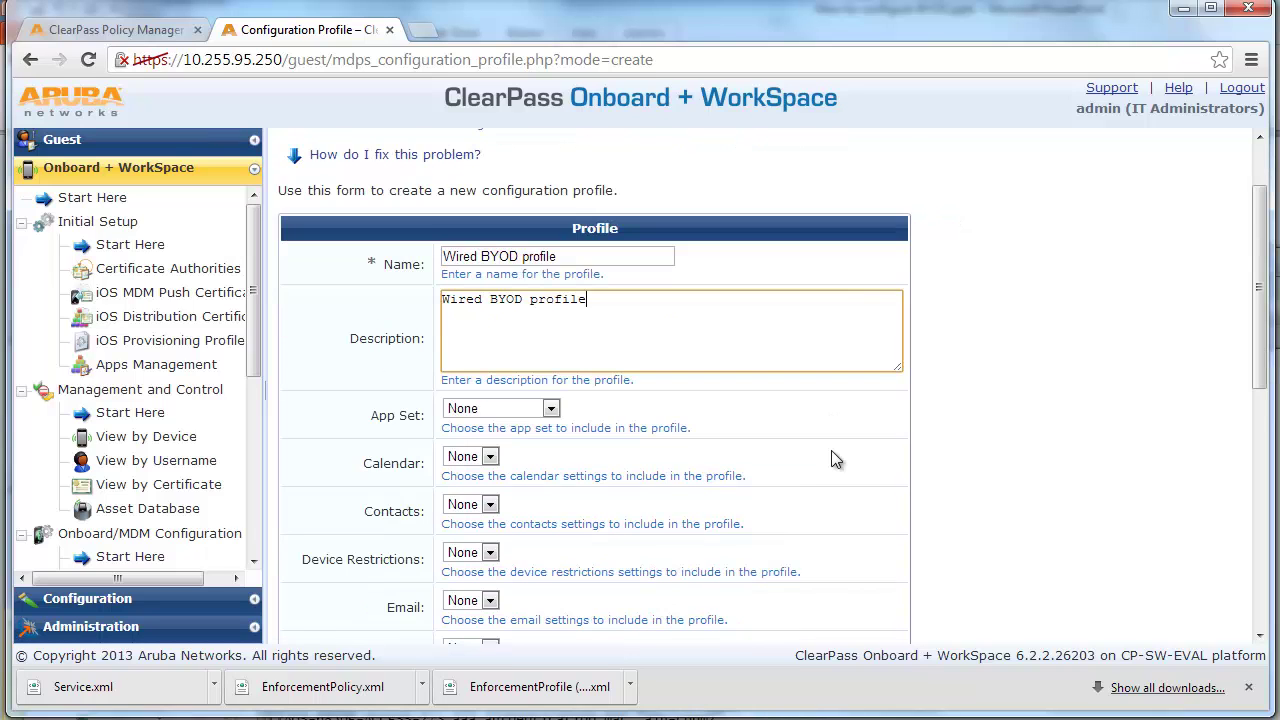
scroll(831, 448, down, 1)
scroll(836, 457, down, 1)
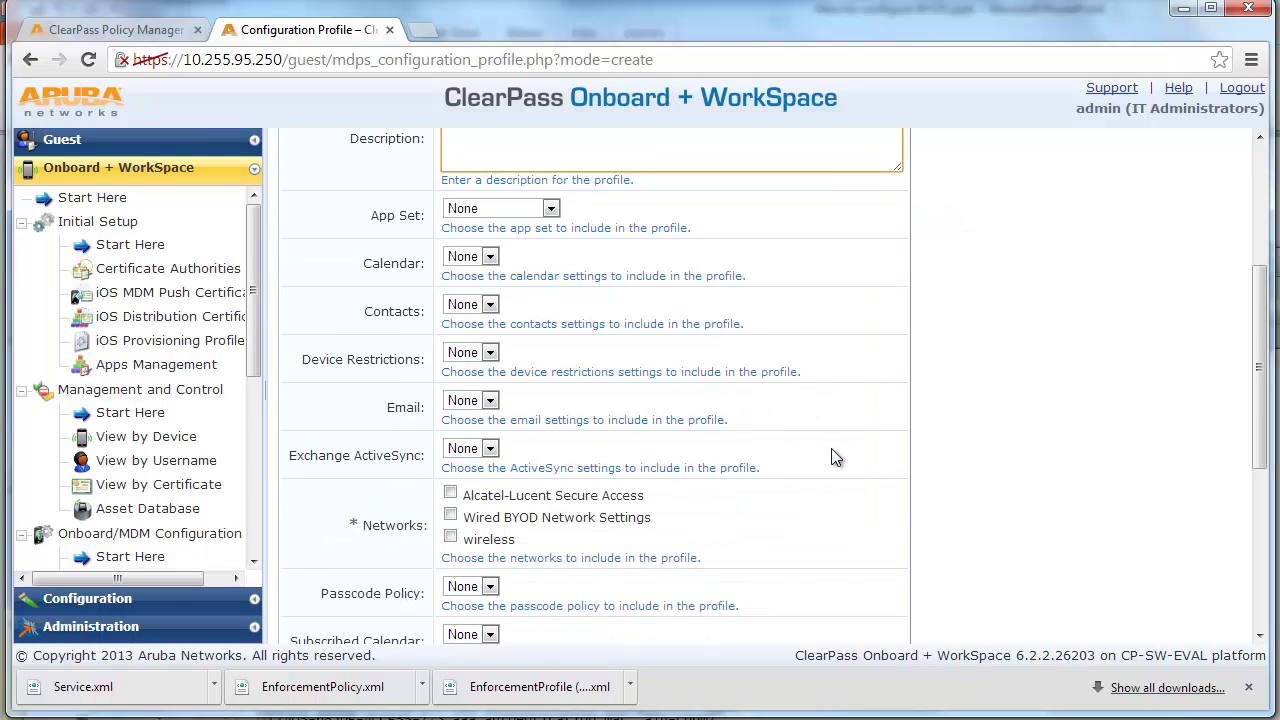
scroll(836, 457, down, 1)
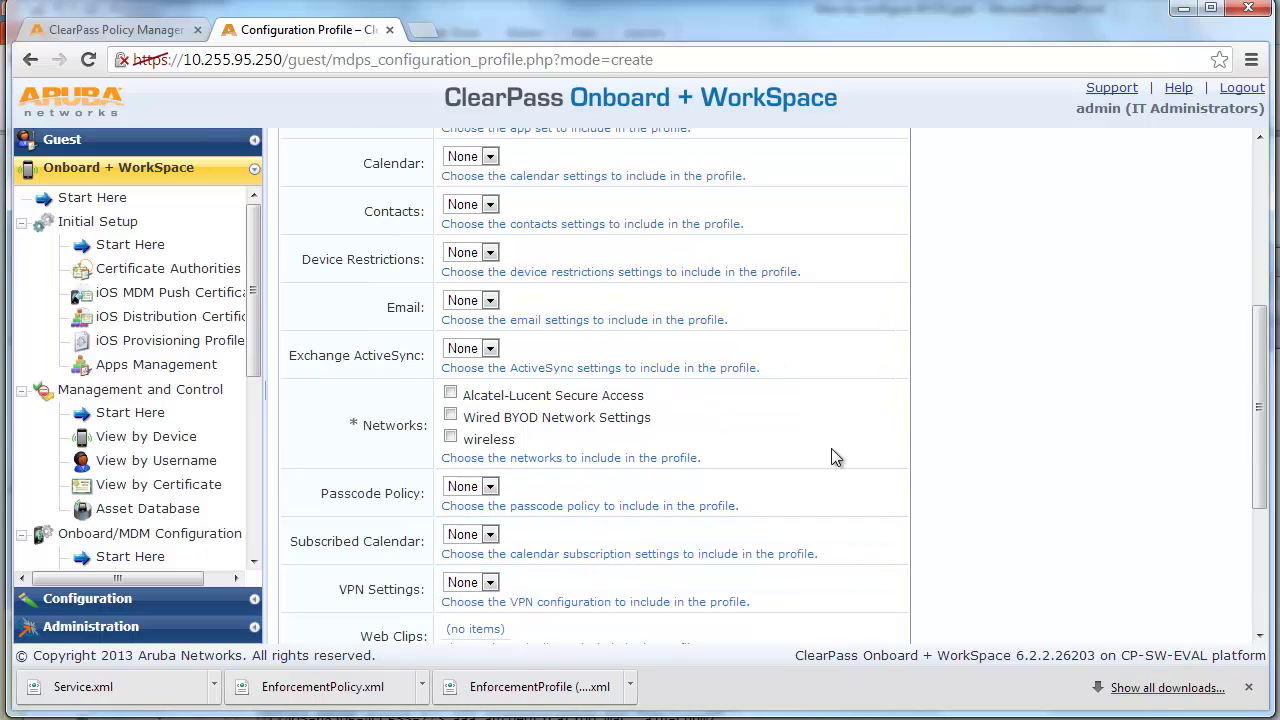
click(450, 418)
scroll(1022, 491, down, 1)
click(665, 631)
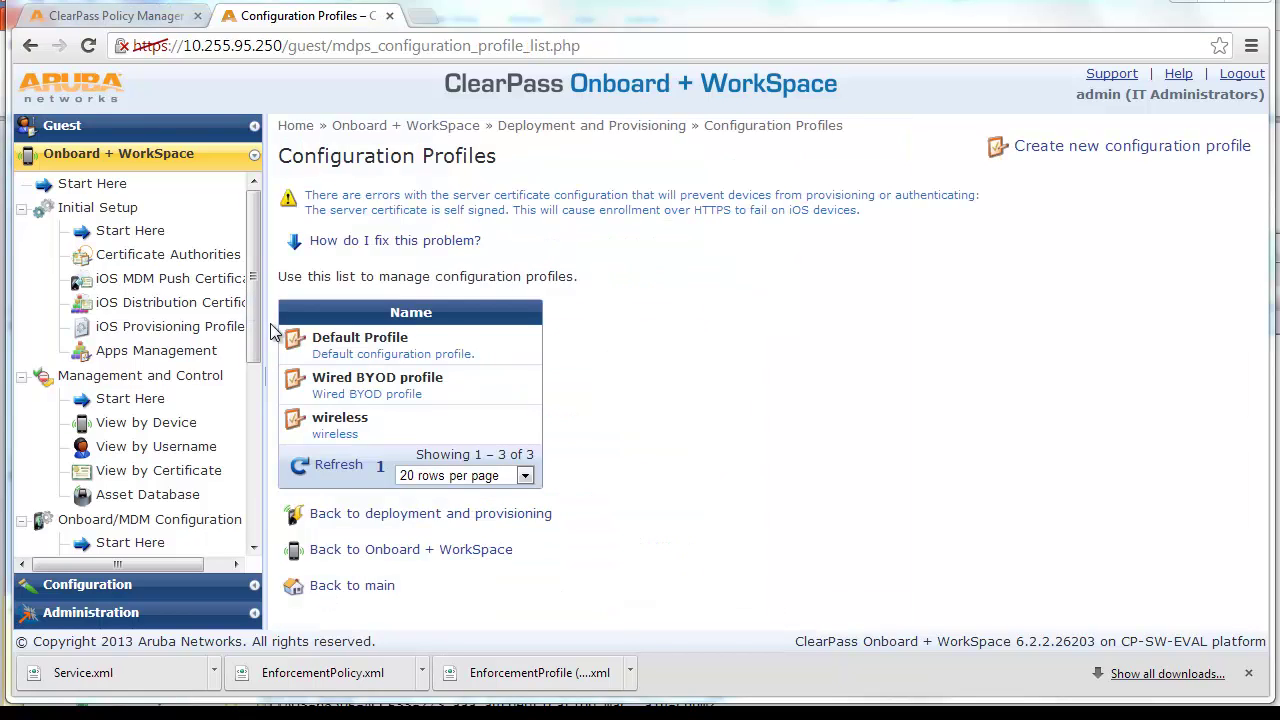
- Create provisioning settings 'Wired BYOD Provision settings', same description, organization Alcatel-Lucent Enterprise
drag(251, 308, 252, 508)
click(218, 520)
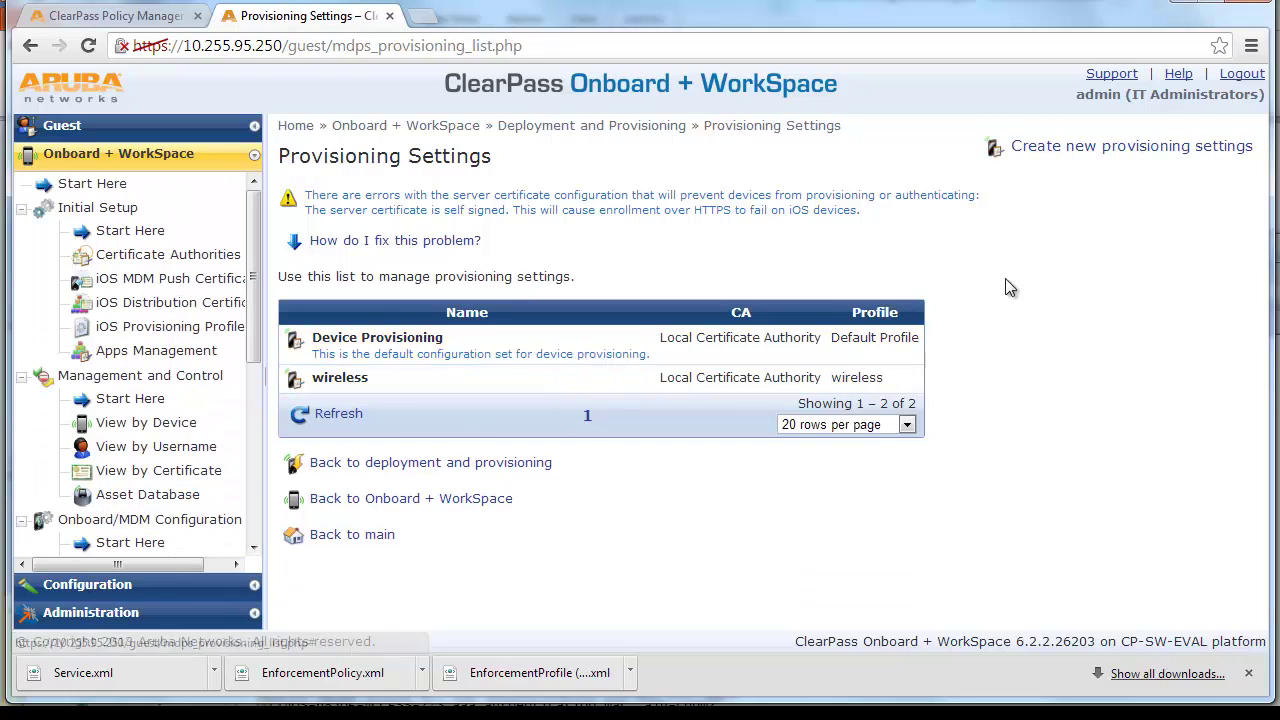
click(1077, 158)
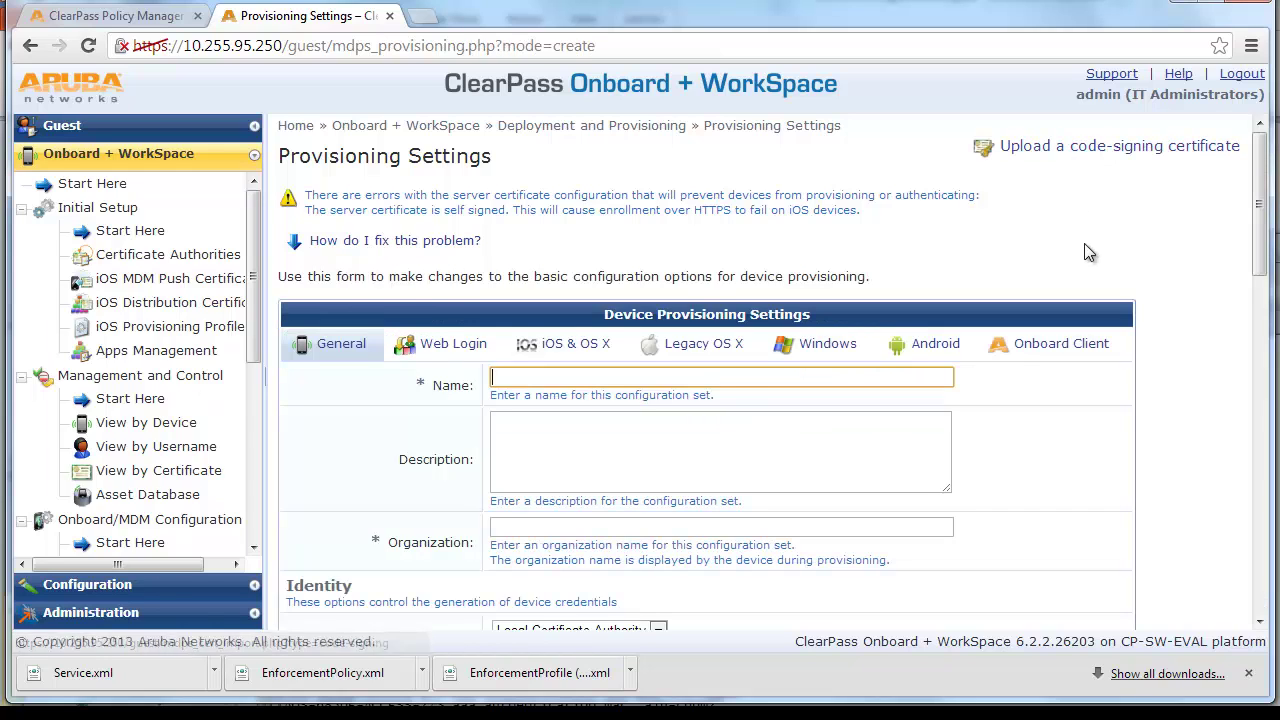
scroll(1084, 241, down, 1)
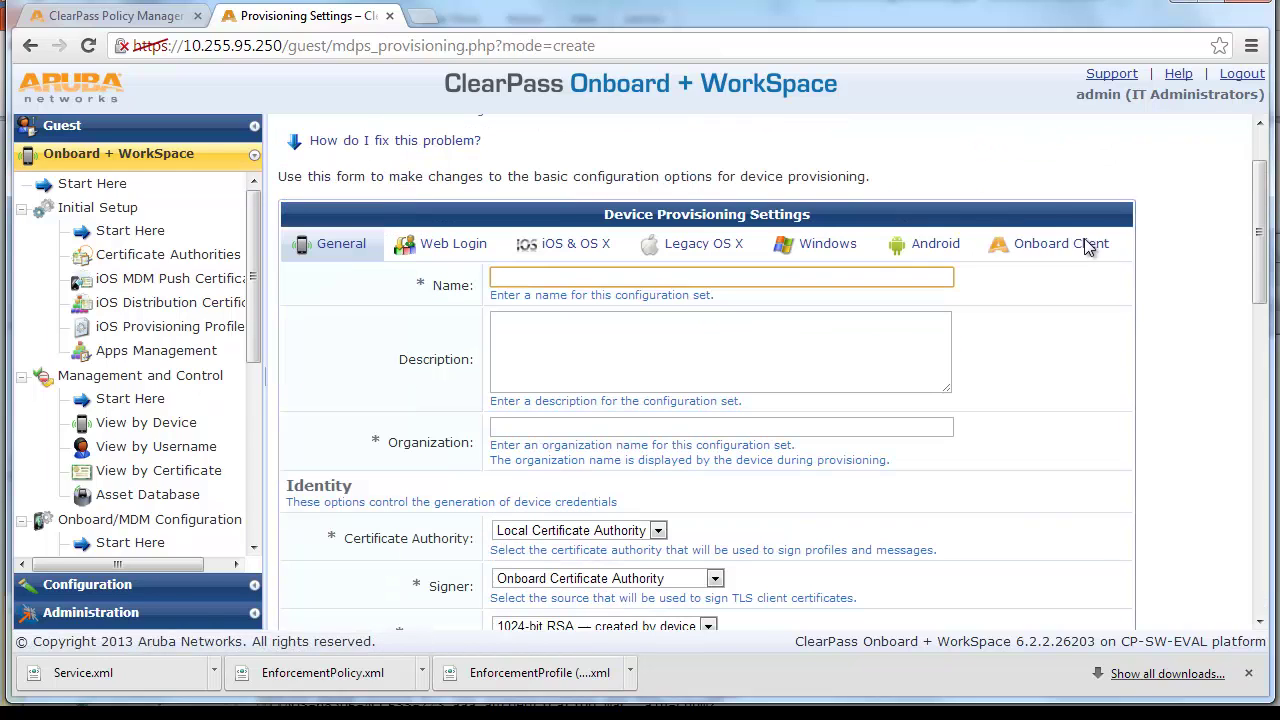
click(867, 272)
text(Wired BYOD Provision settings)
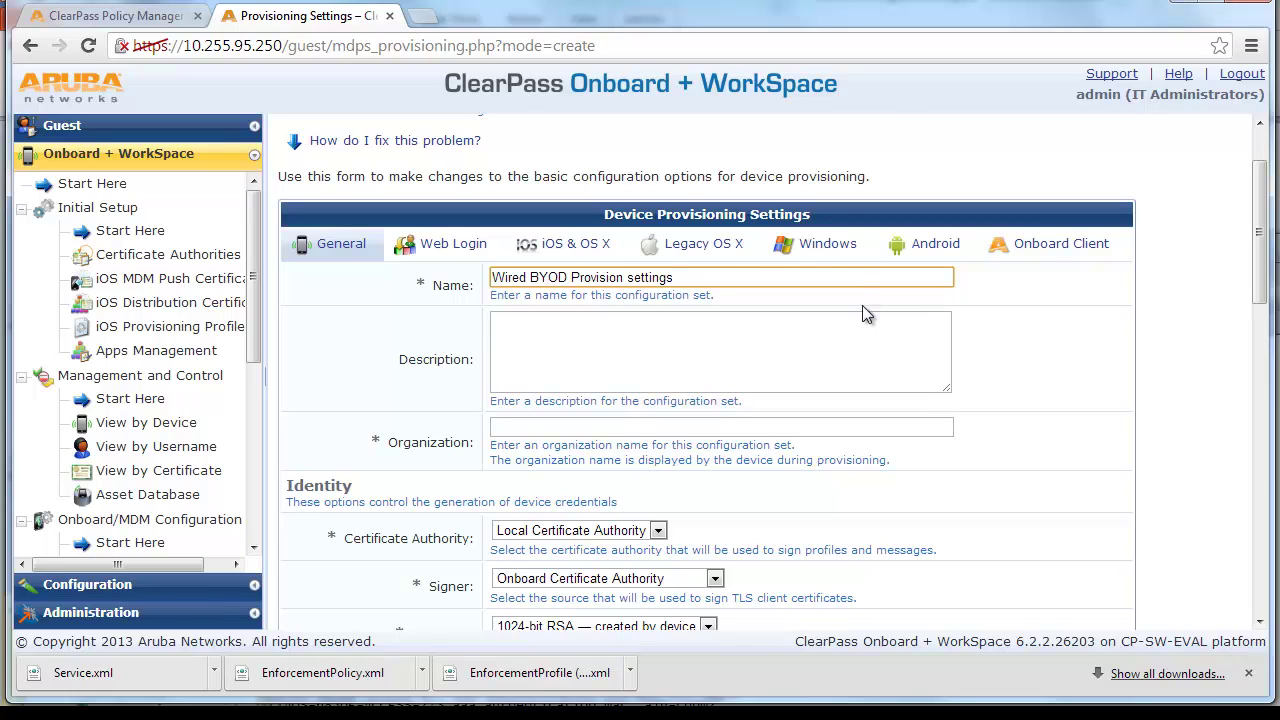
click(858, 337)
text(Wired BYOD Provision settings)
click(842, 428)
click(842, 447)
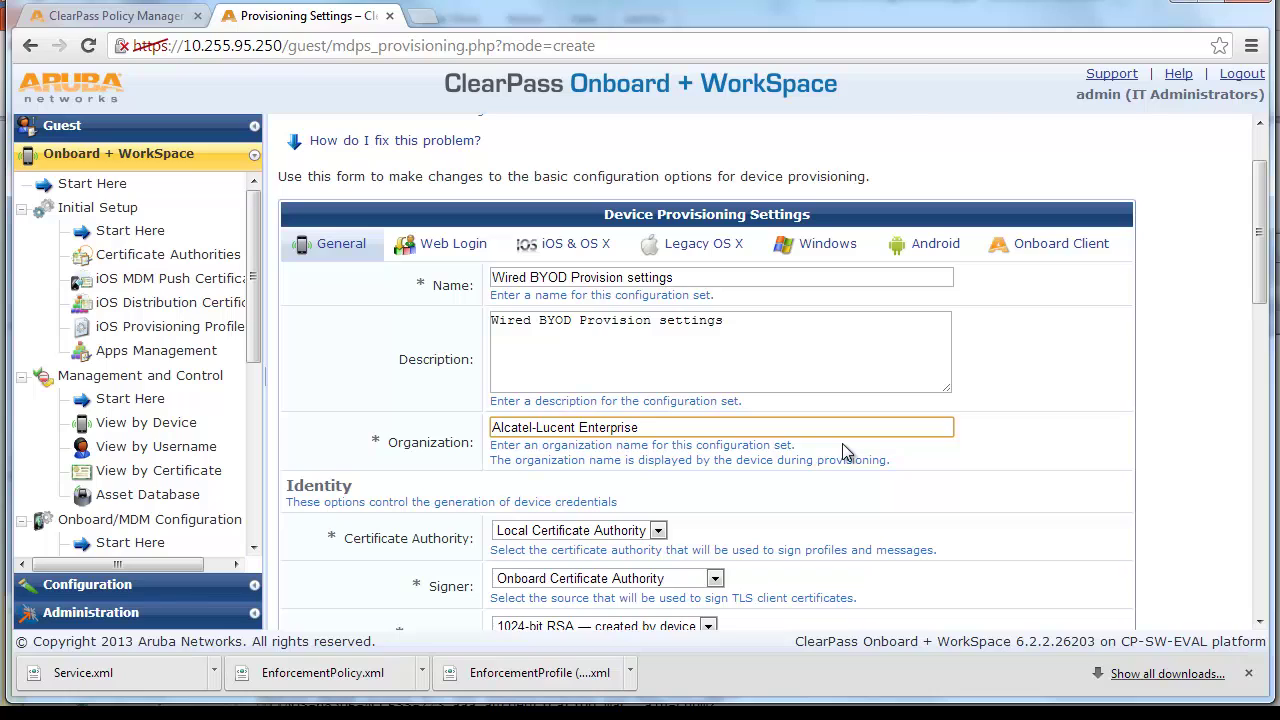
- Keep Local Certificate Authority and use 2048-bit RSA keys created by the server
scroll(842, 443, down, 1)
click(660, 430)
click(663, 427)
click(663, 427)
click(702, 427)
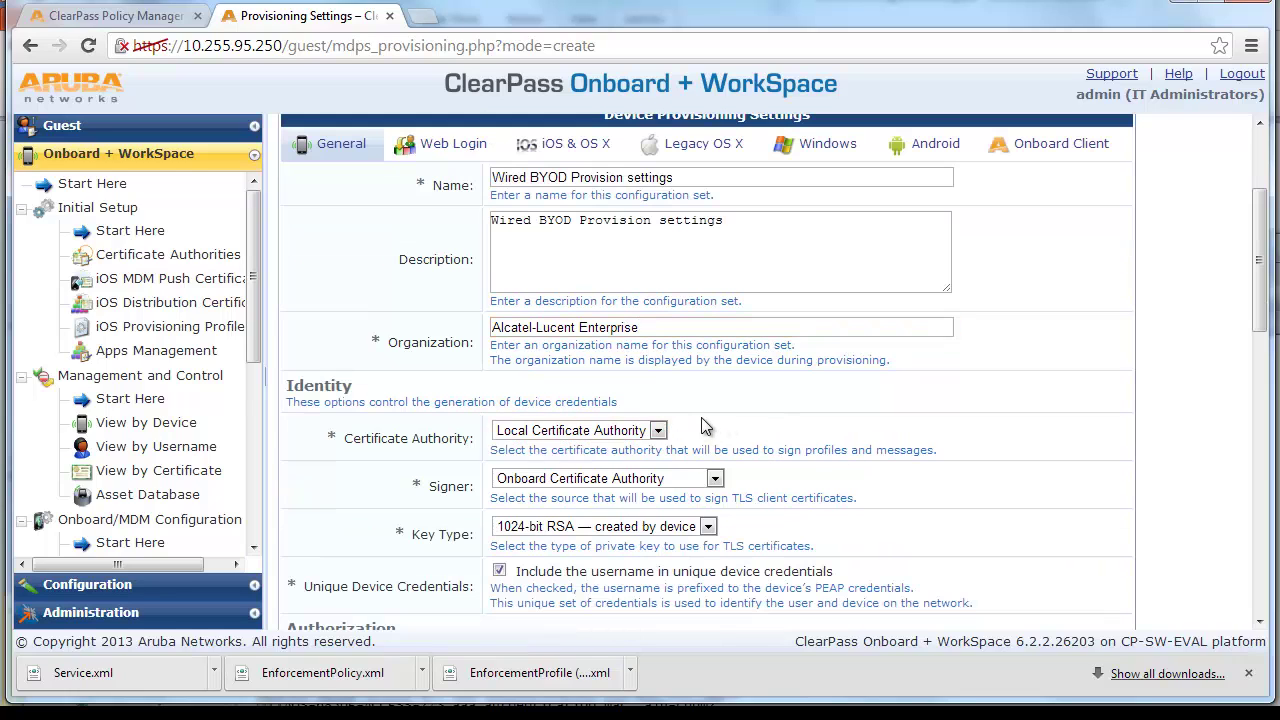
scroll(767, 454, down, 1)
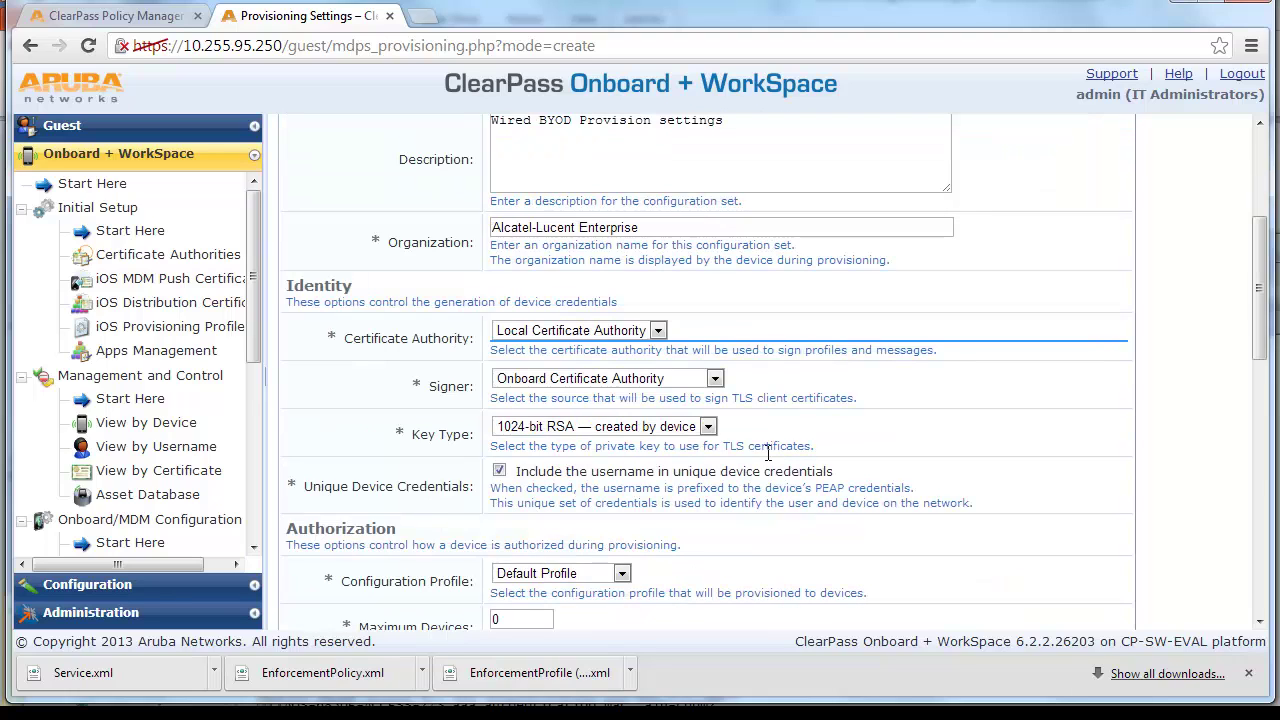
click(708, 427)
click(708, 427)
click(708, 427)
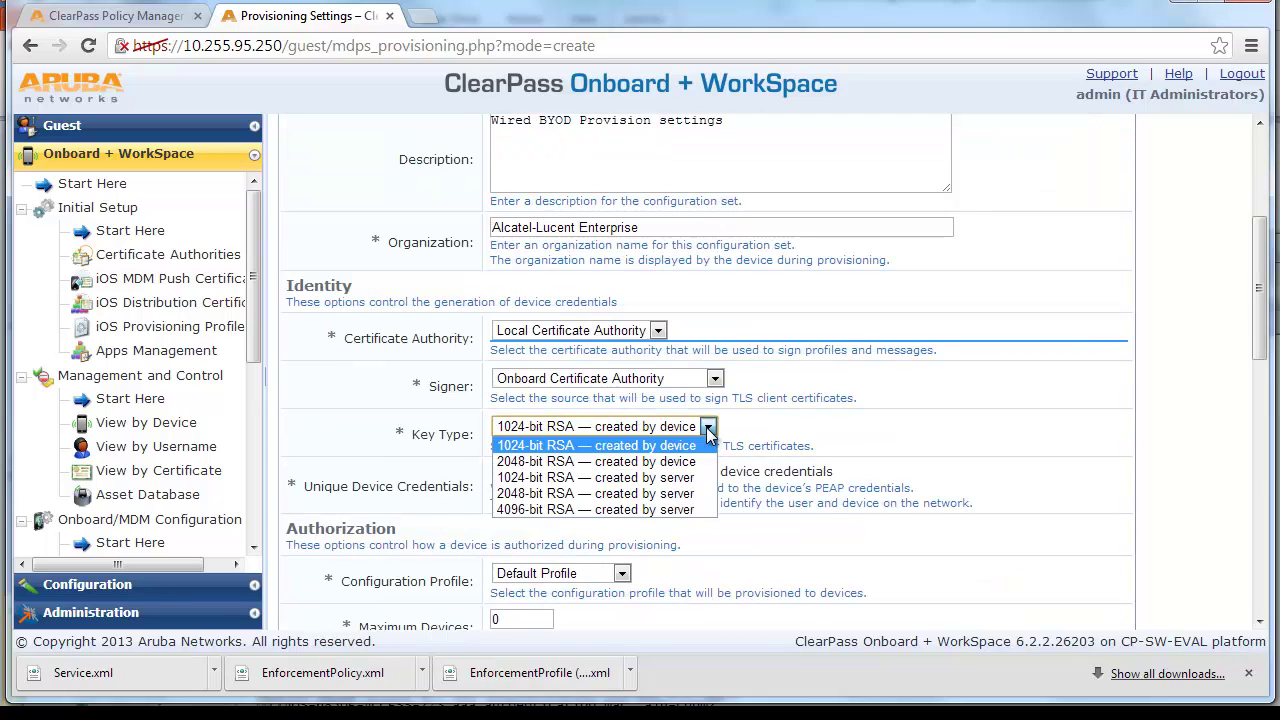
click(692, 494)
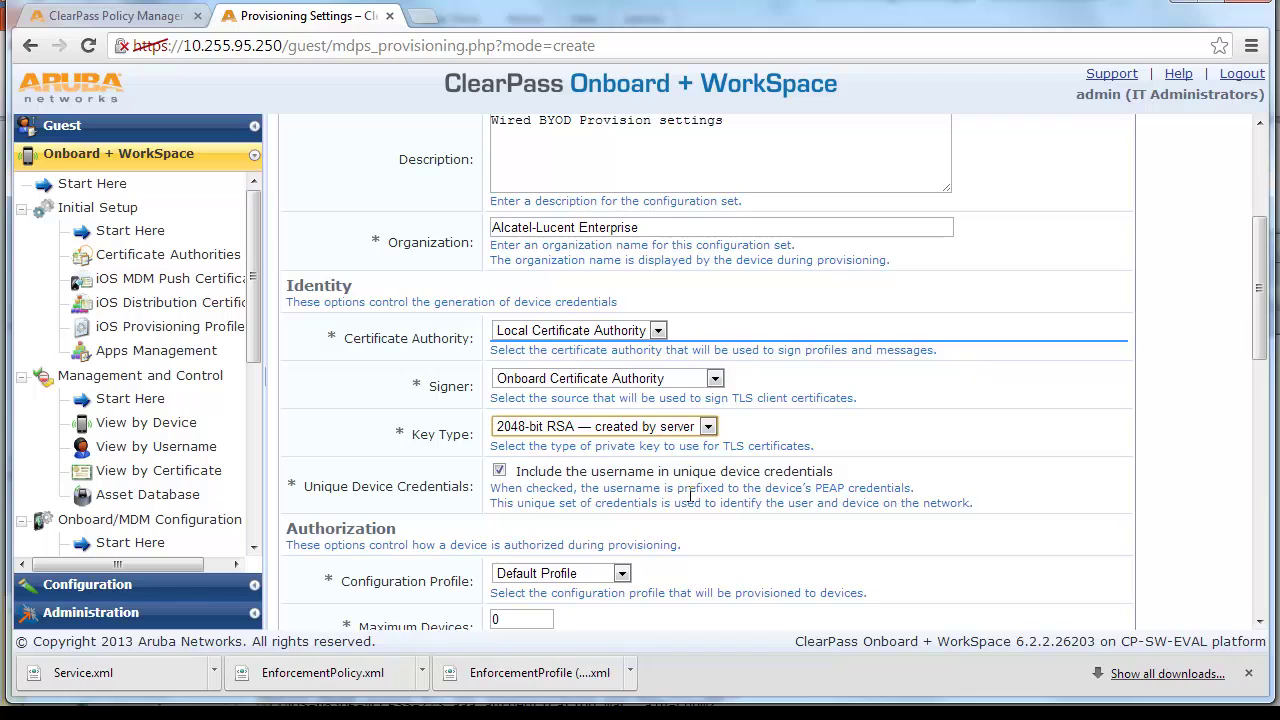
- Select the Wired BYOD profile as the configuration profile and advance to Web Login
scroll(874, 512, down, 1)
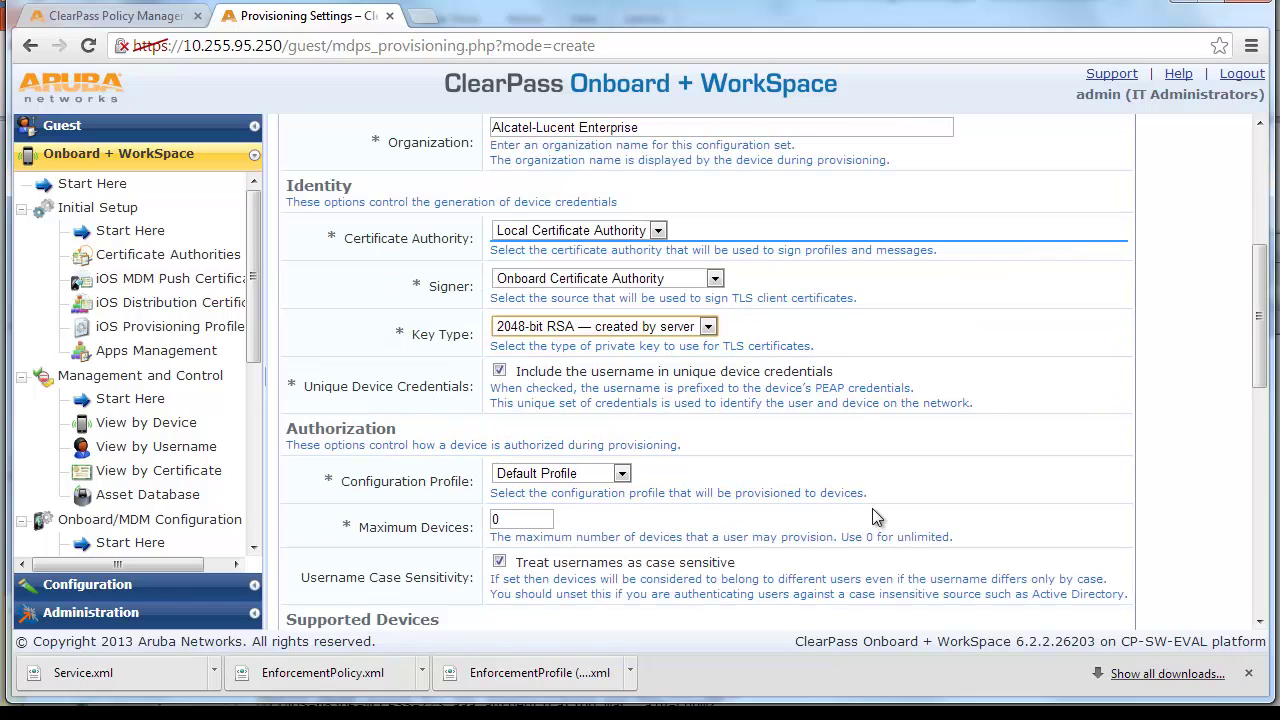
scroll(874, 517, down, 1)
click(622, 374)
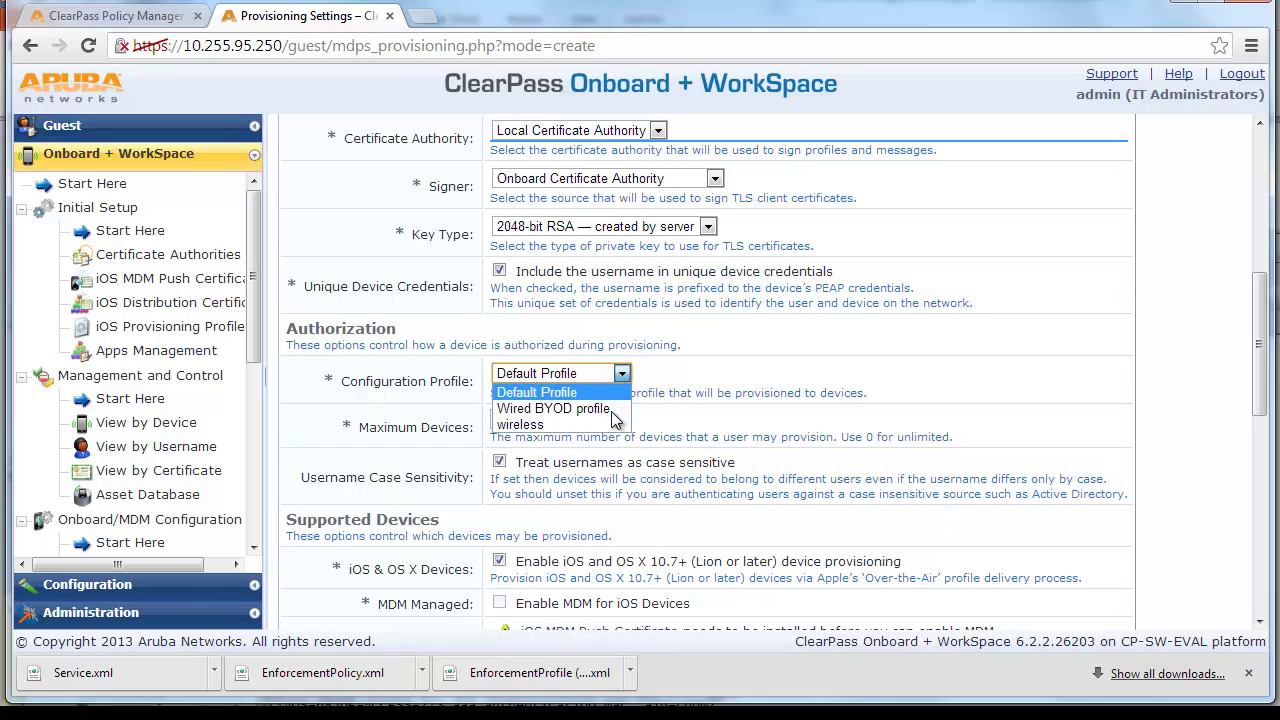
click(598, 411)
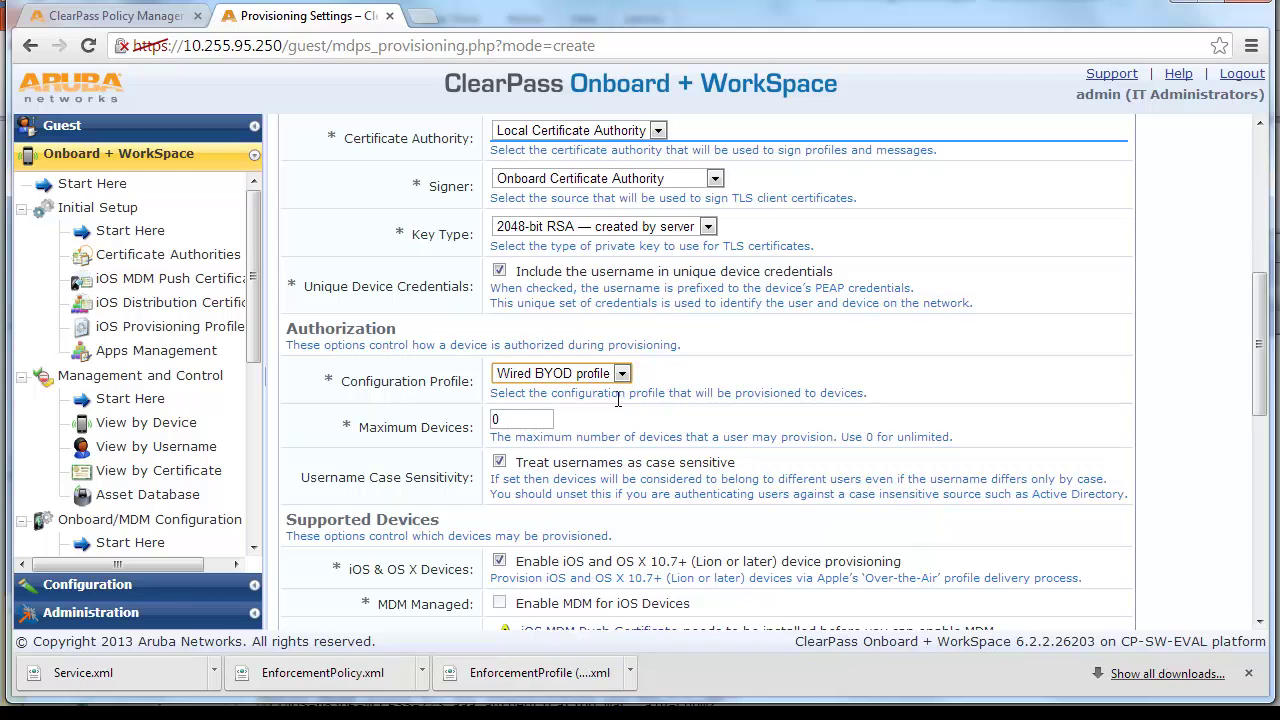
scroll(673, 420, down, 1)
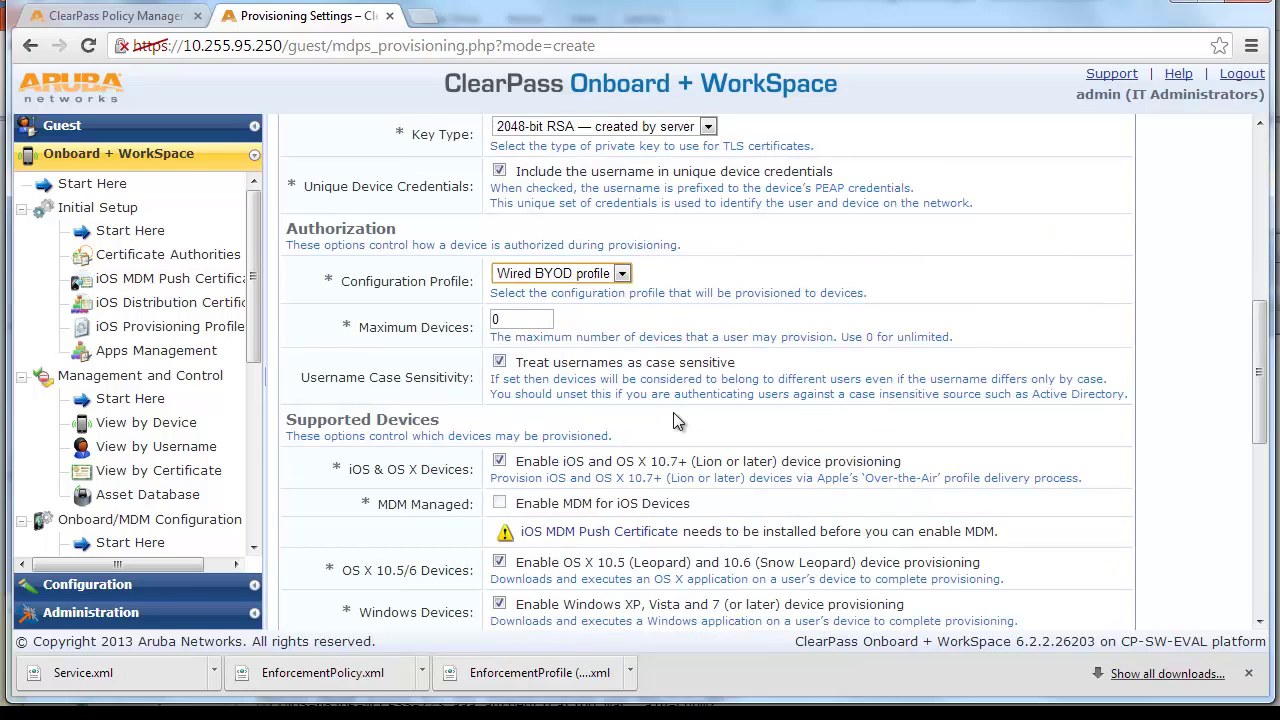
scroll(673, 420, down, 6)
click(598, 421)
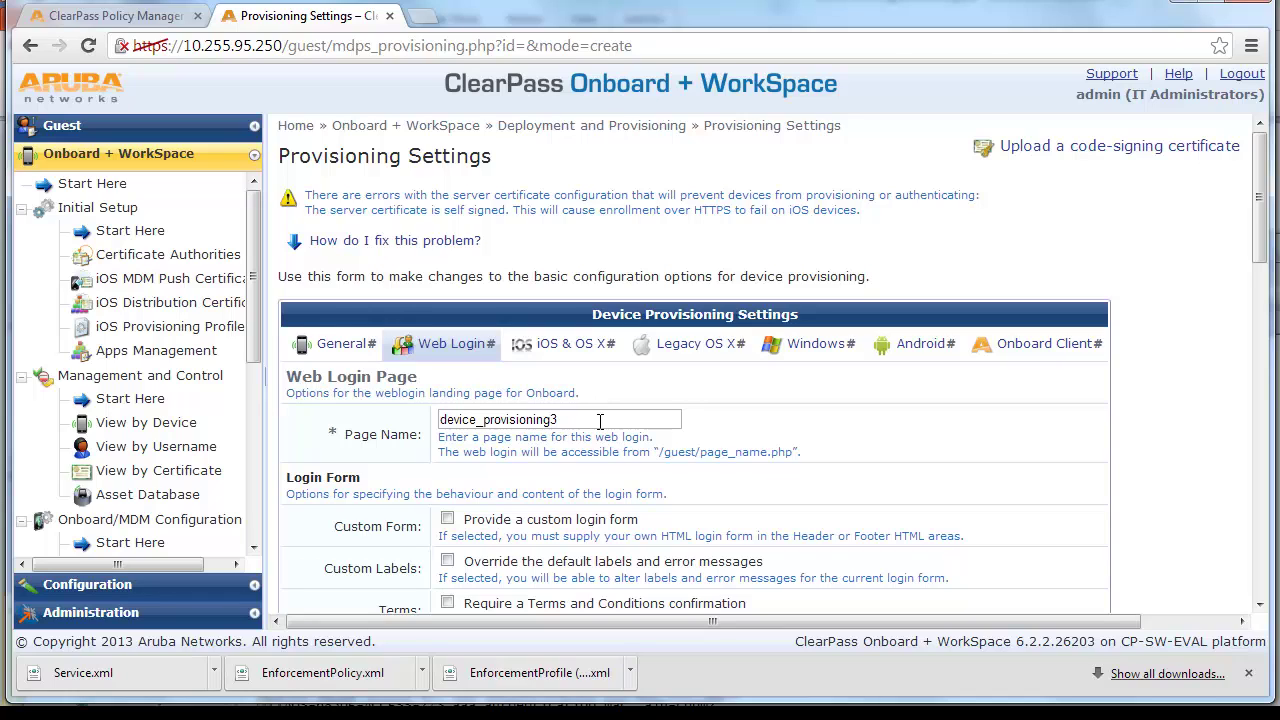
- Set the web login page name to wired-byod
drag(600, 421, 430, 423)
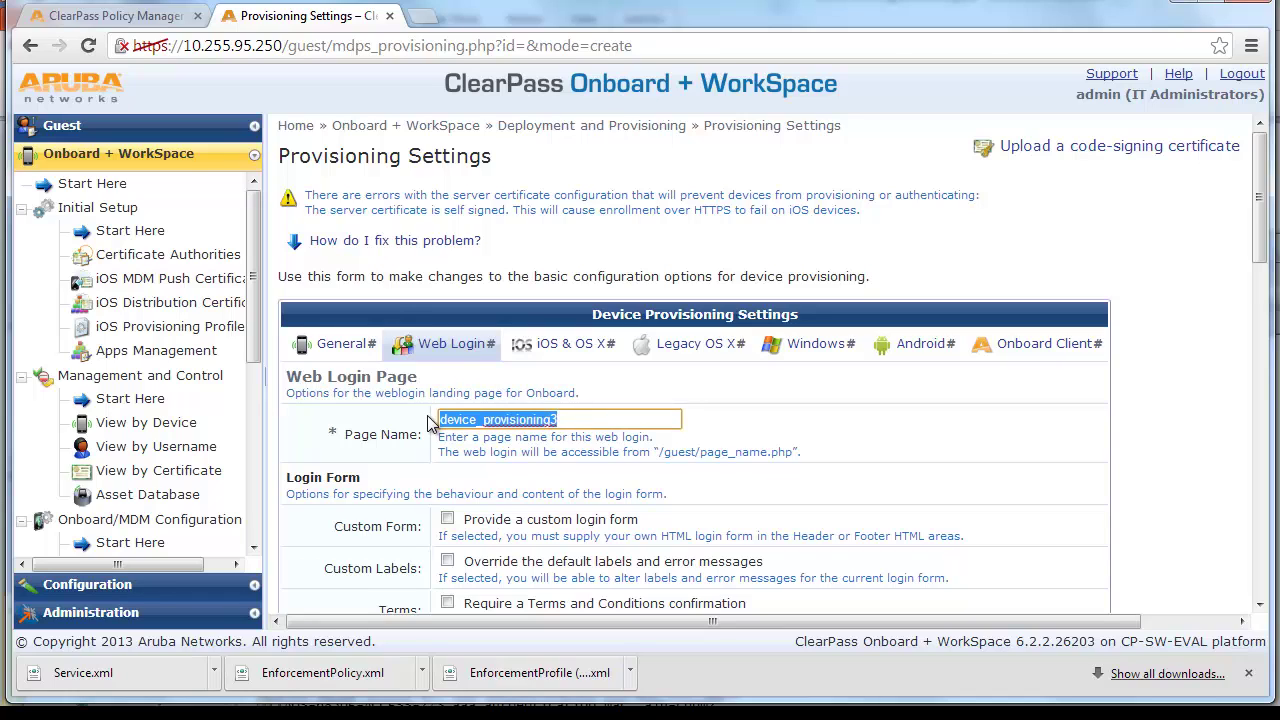
text(wired)
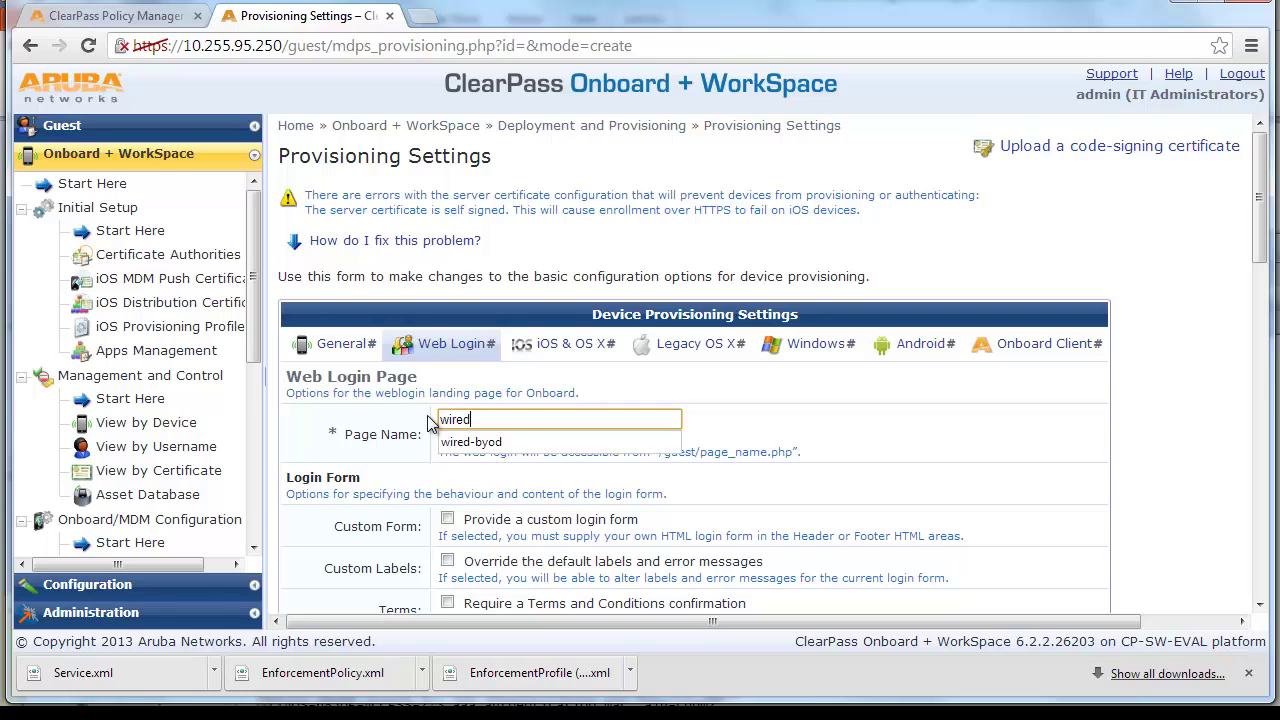
key(Down)
key(Return)
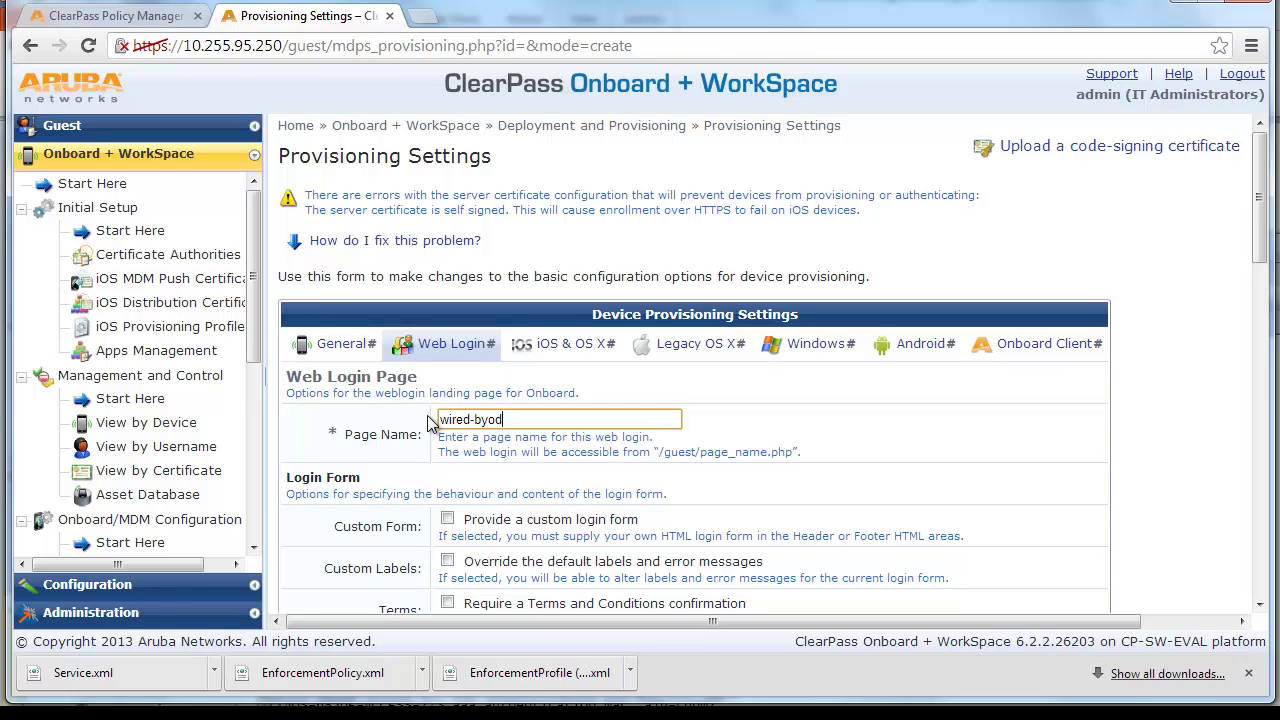
scroll(897, 512, down, 1)
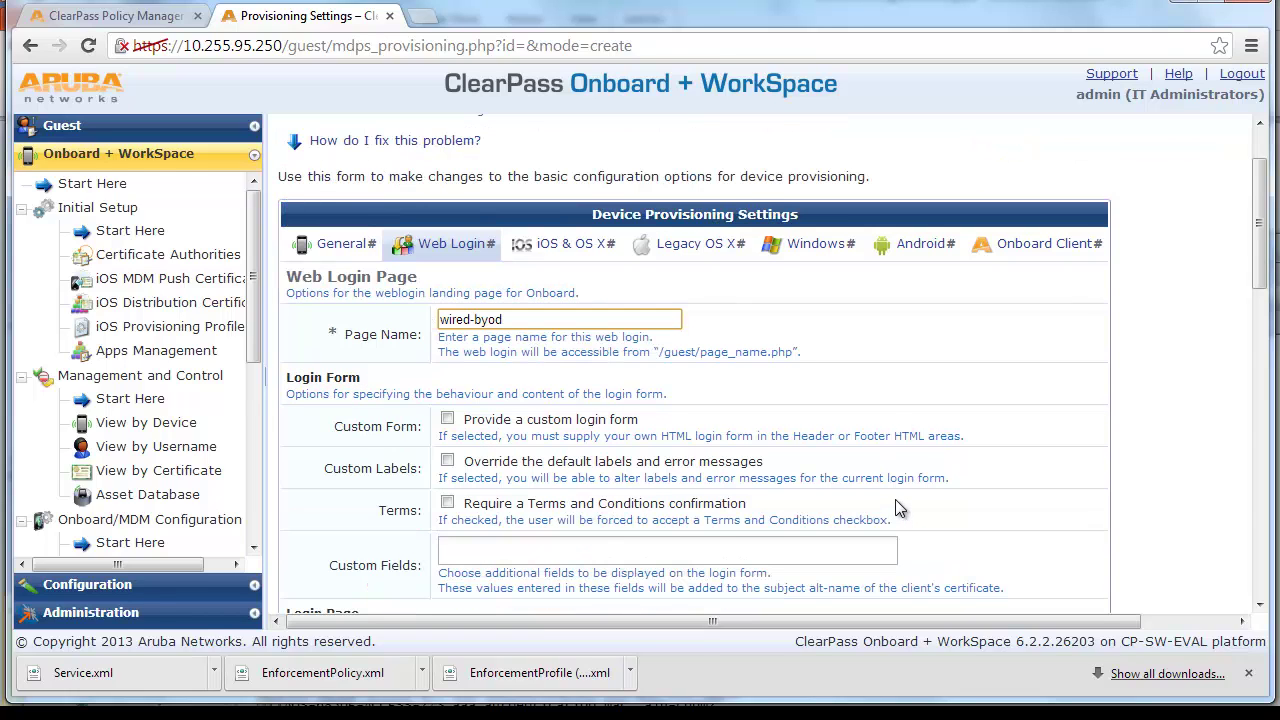
scroll(895, 507, down, 5)
- Step through the iOS & OS X, Legacy OS X and Windows tabs to Android
click(635, 549)
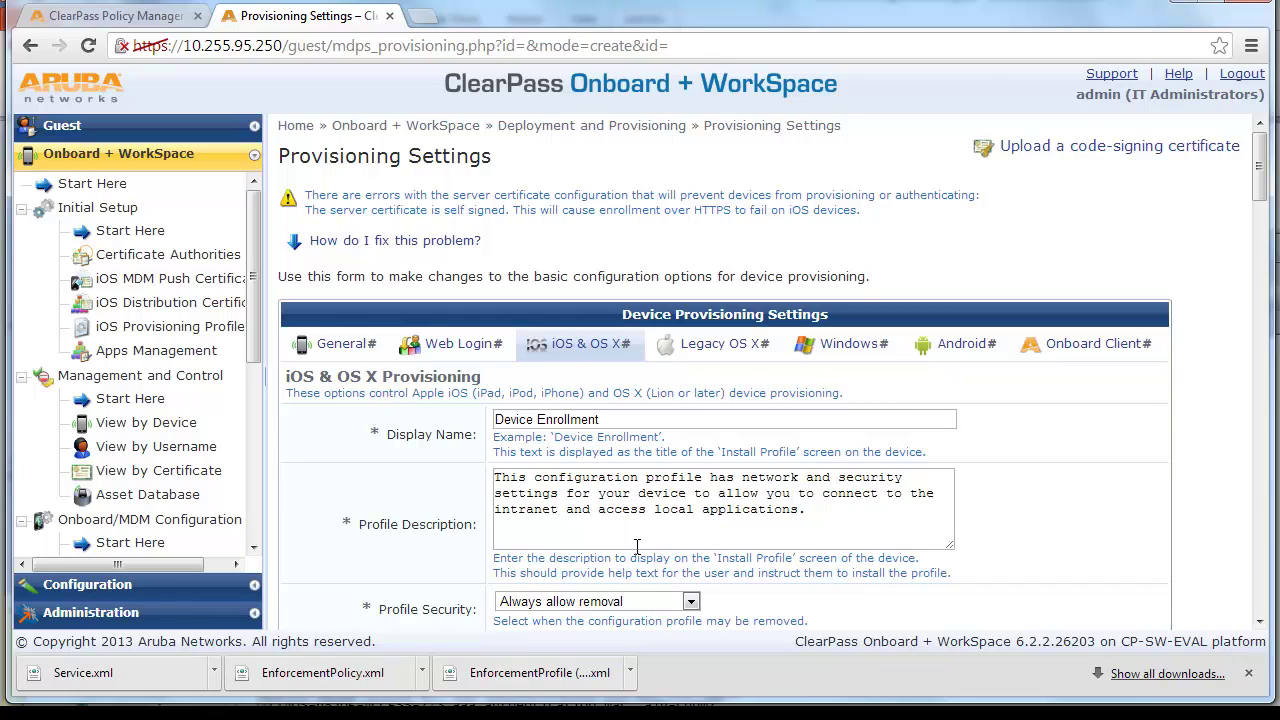
scroll(655, 544, down, 1)
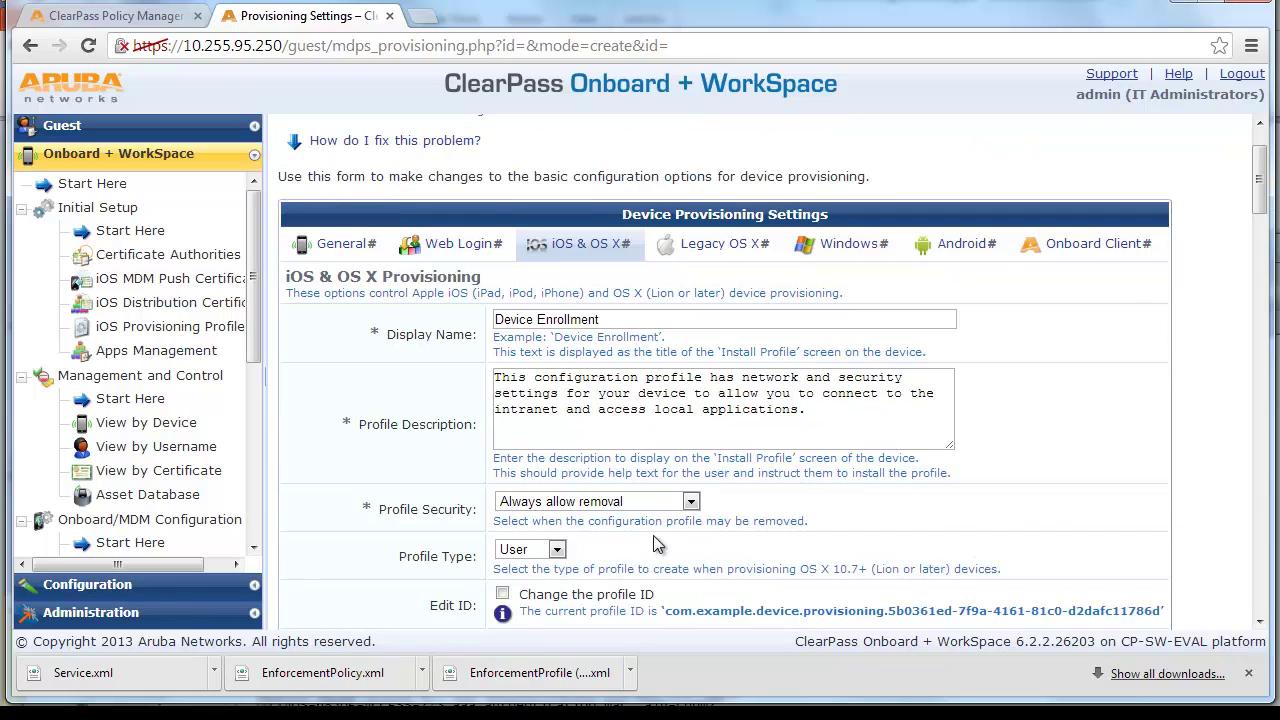
scroll(658, 544, down, 1)
scroll(670, 531, down, 15)
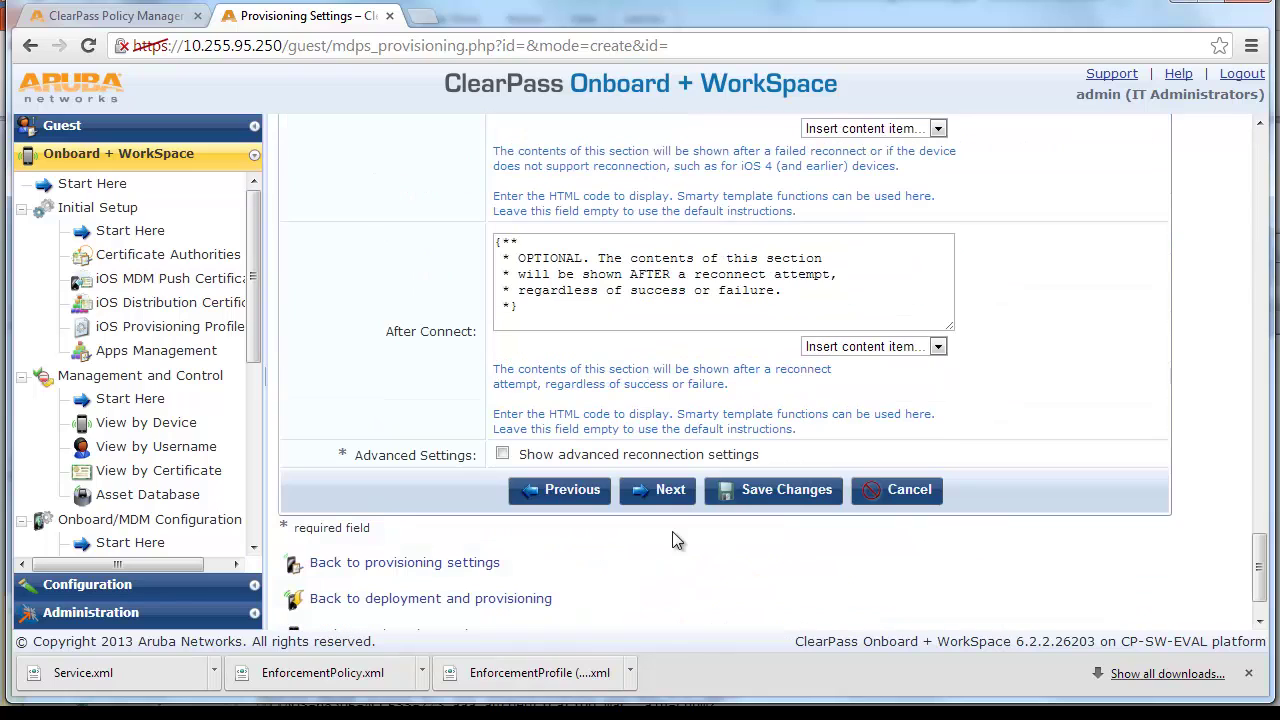
click(665, 491)
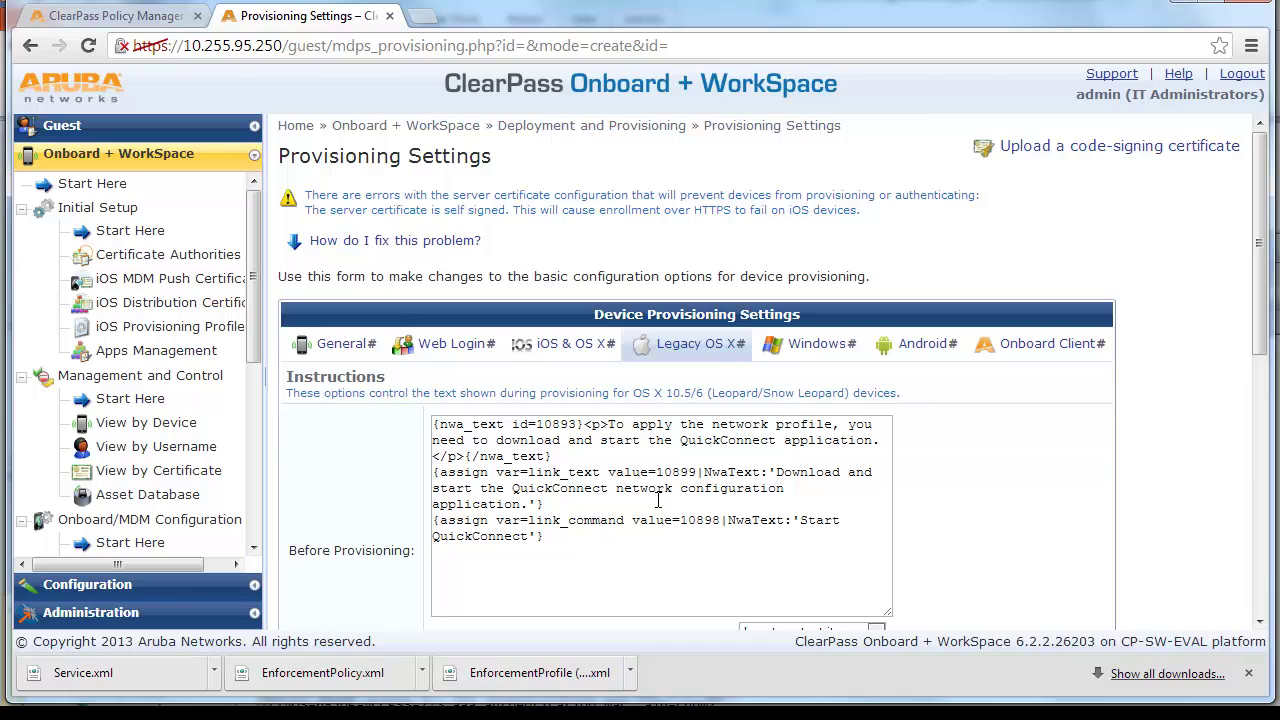
scroll(658, 500, down, 15)
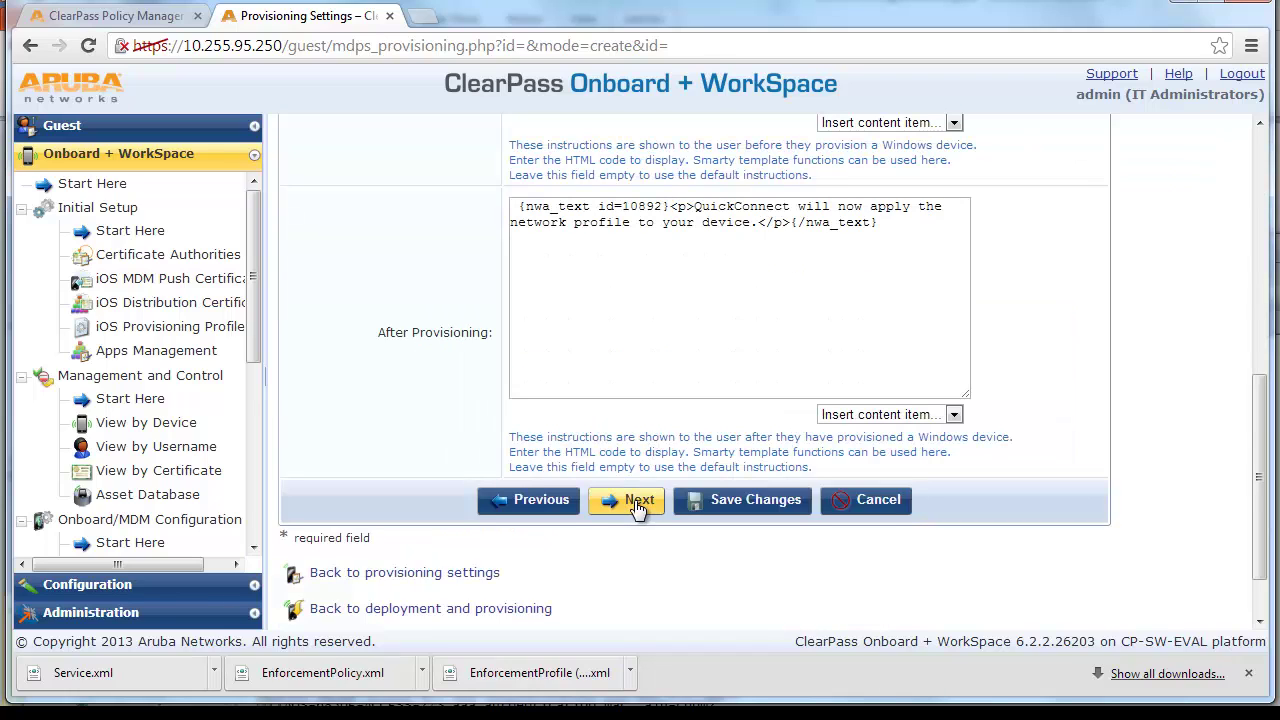
click(637, 505)
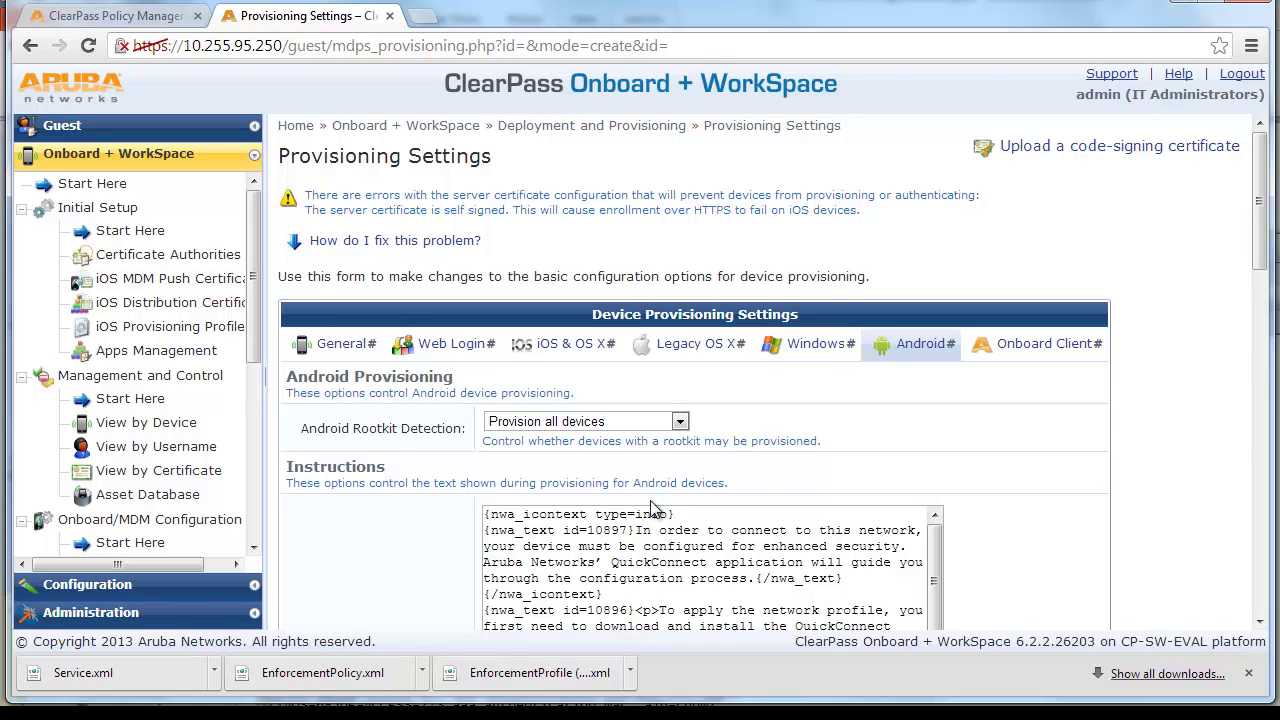
- Use 10.255.95.250 (Management Port), set Validate Certificate to No, pick the Alcatel-Lucent logo, and save
click(1011, 356)
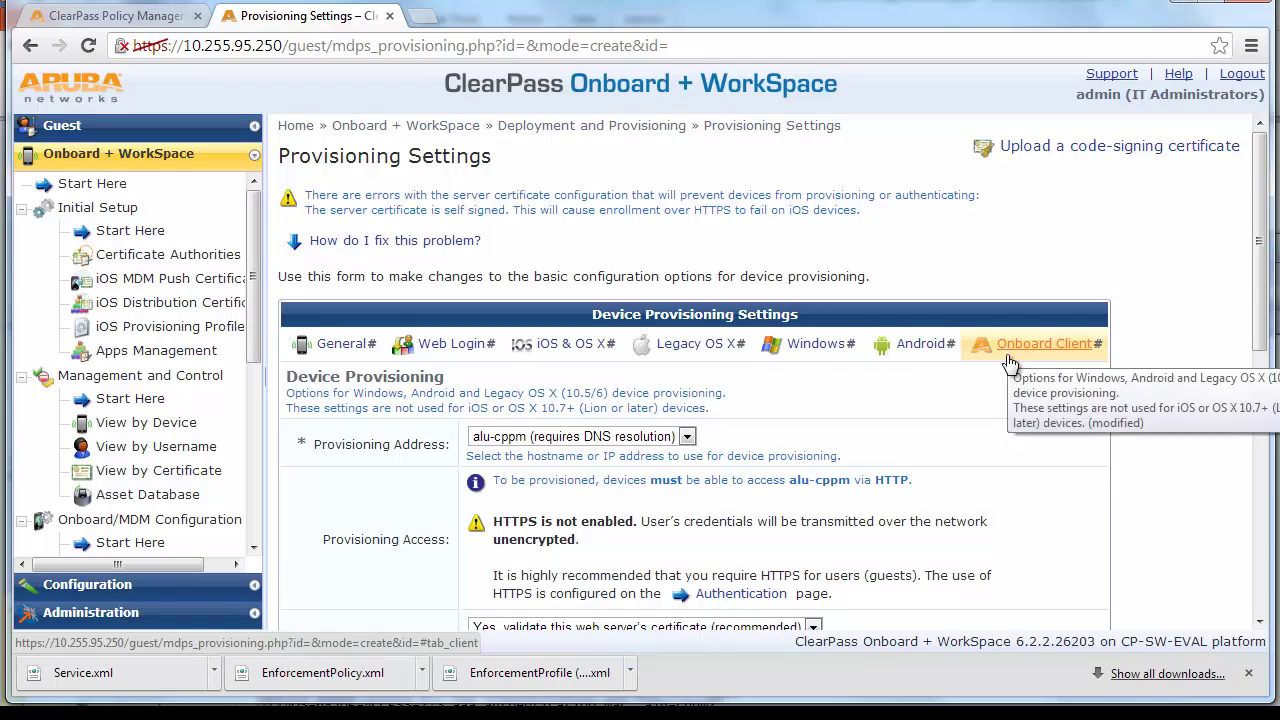
scroll(996, 395, down, 2)
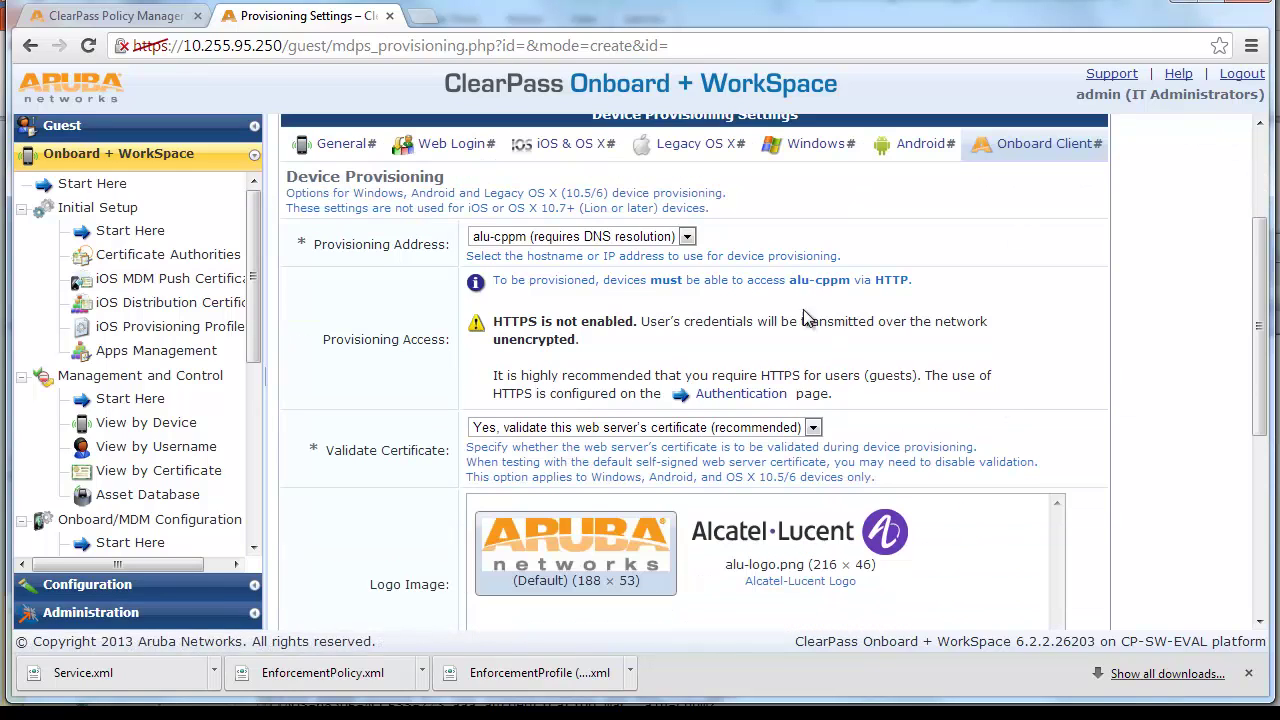
click(687, 237)
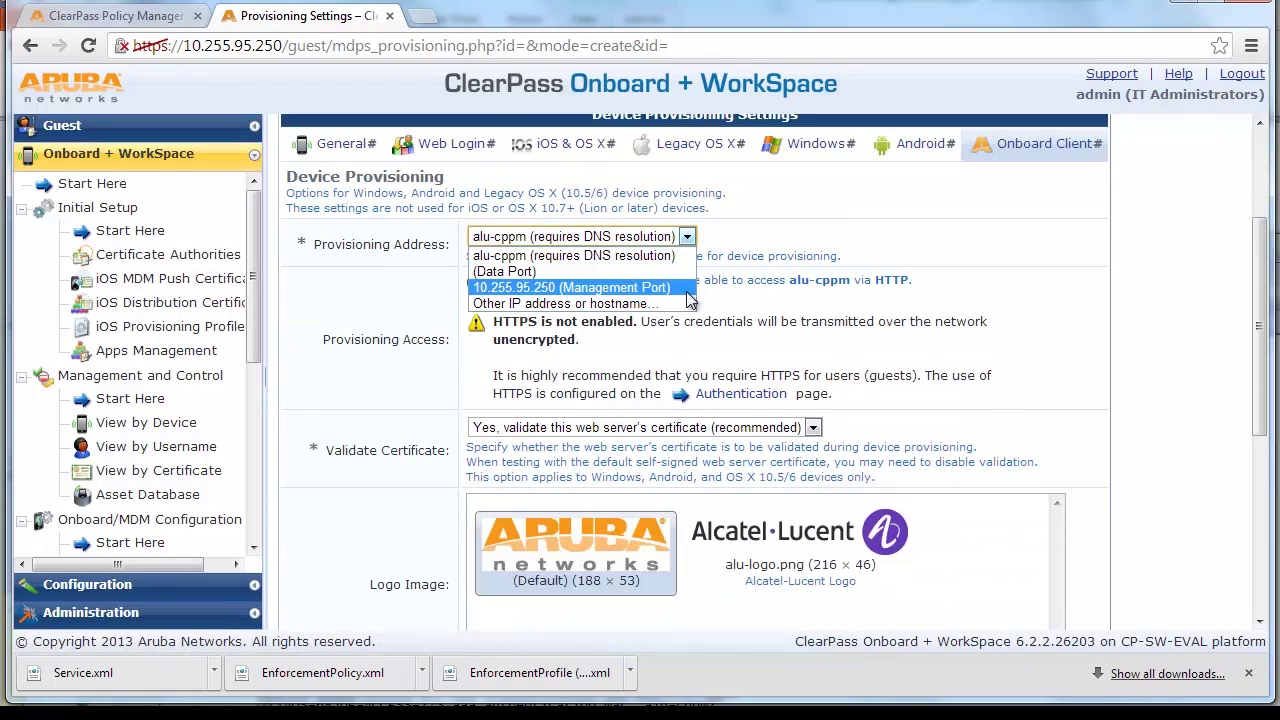
click(683, 289)
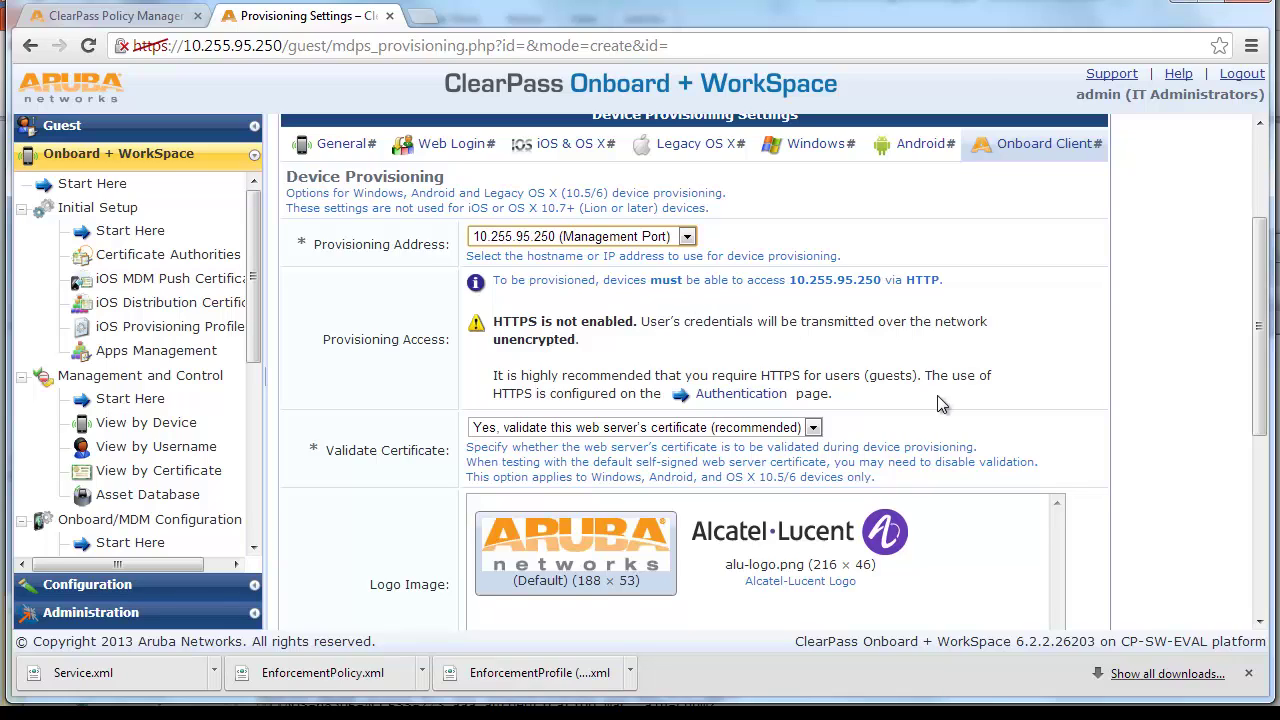
scroll(935, 400, down, 1)
click(813, 329)
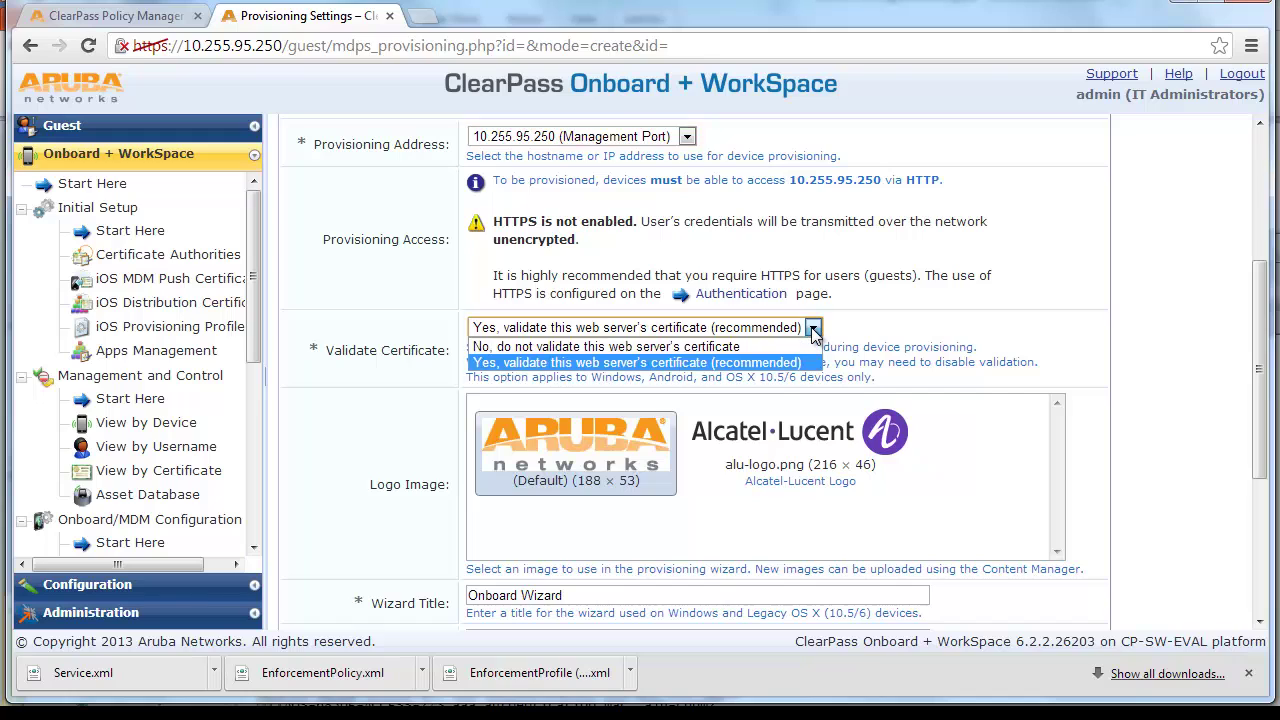
click(806, 346)
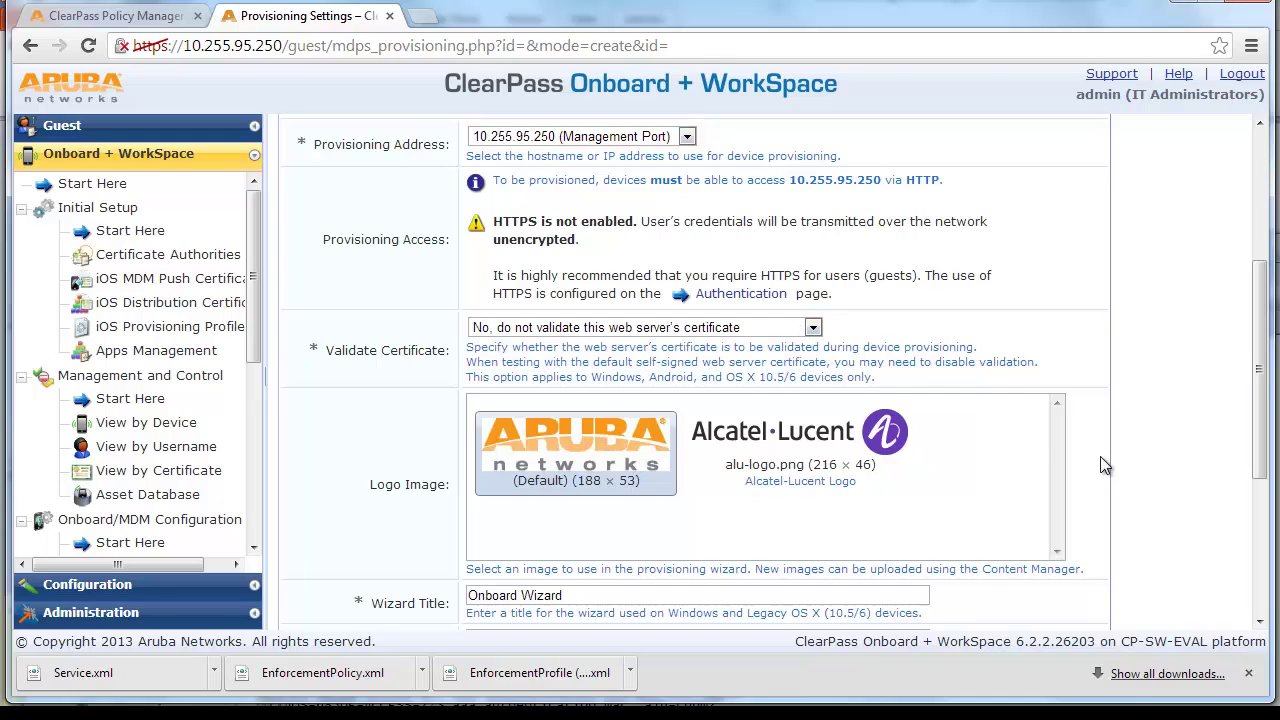
scroll(1108, 458, down, 1)
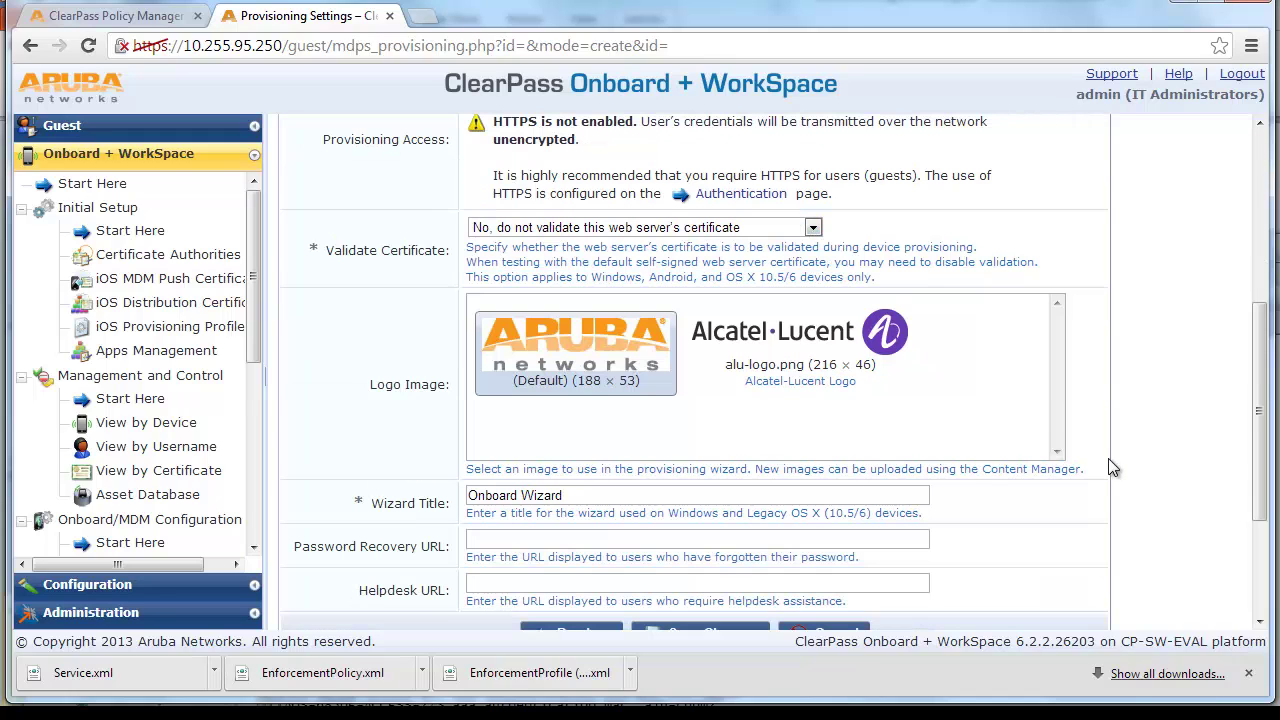
click(879, 352)
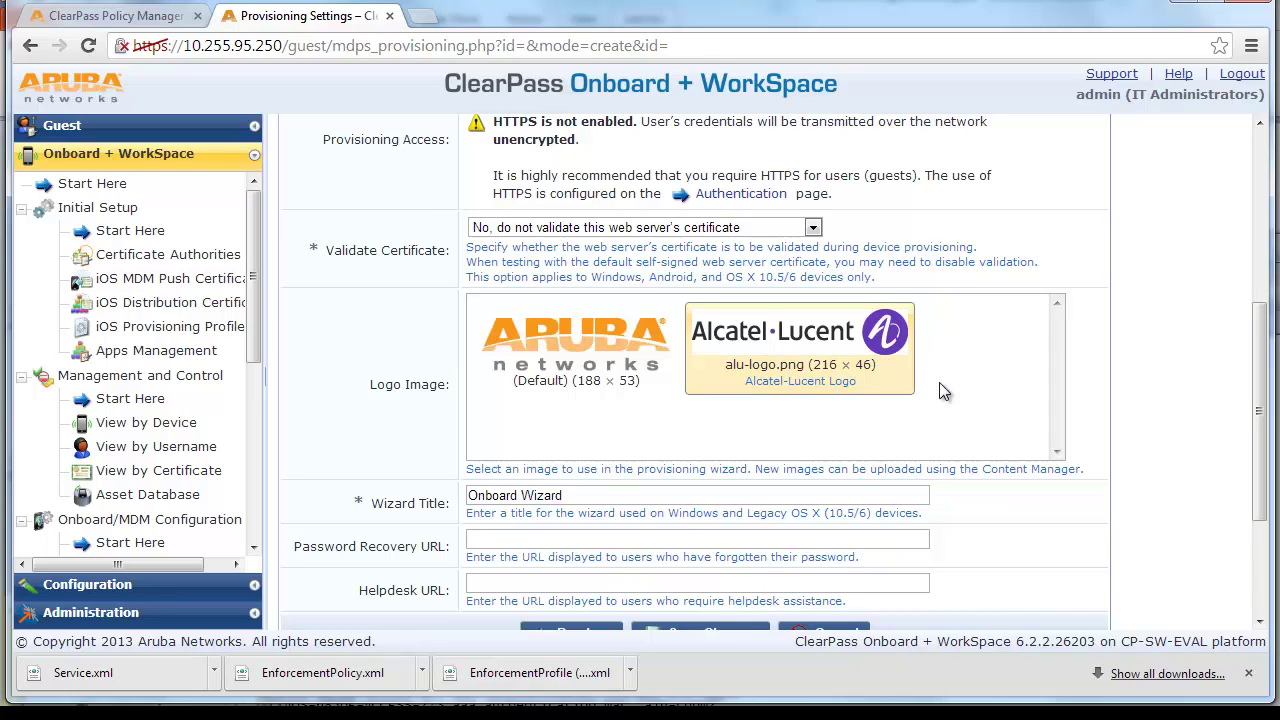
scroll(1022, 427, down, 1)
click(714, 533)
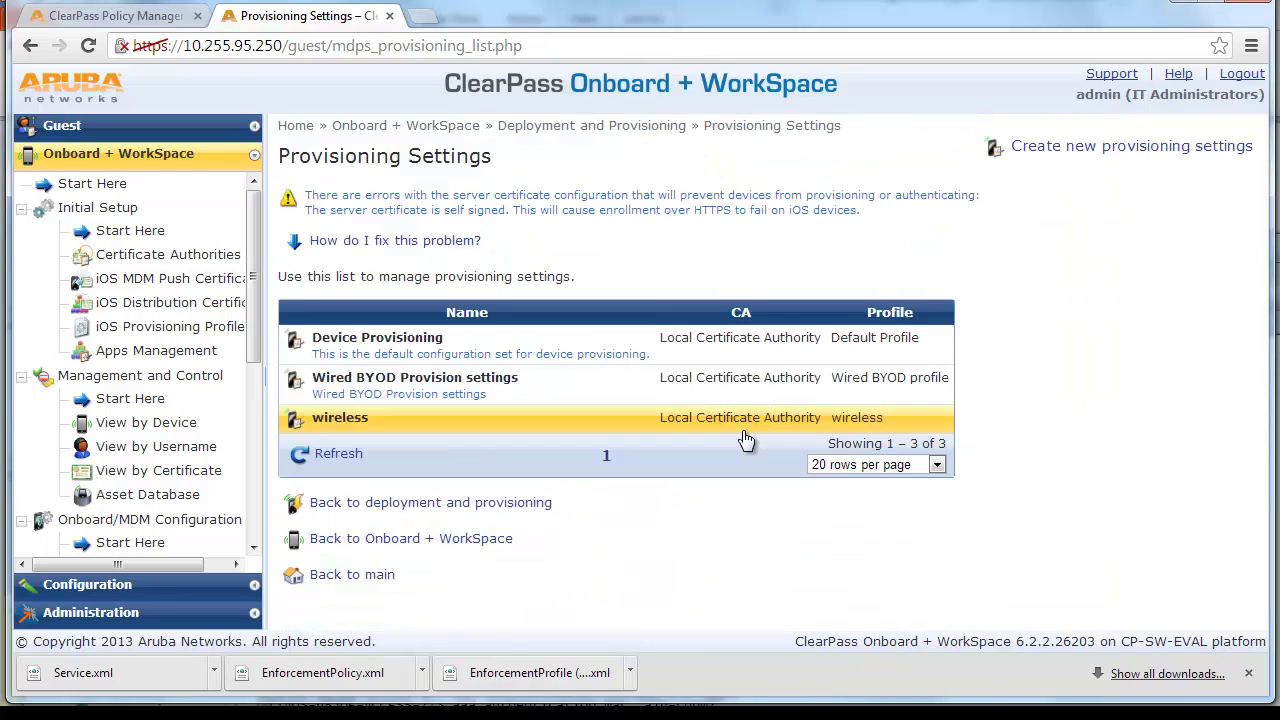
- Run Test on the Wired BYOD Provision settings row to preview the wired-byod registration page
click(740, 400)
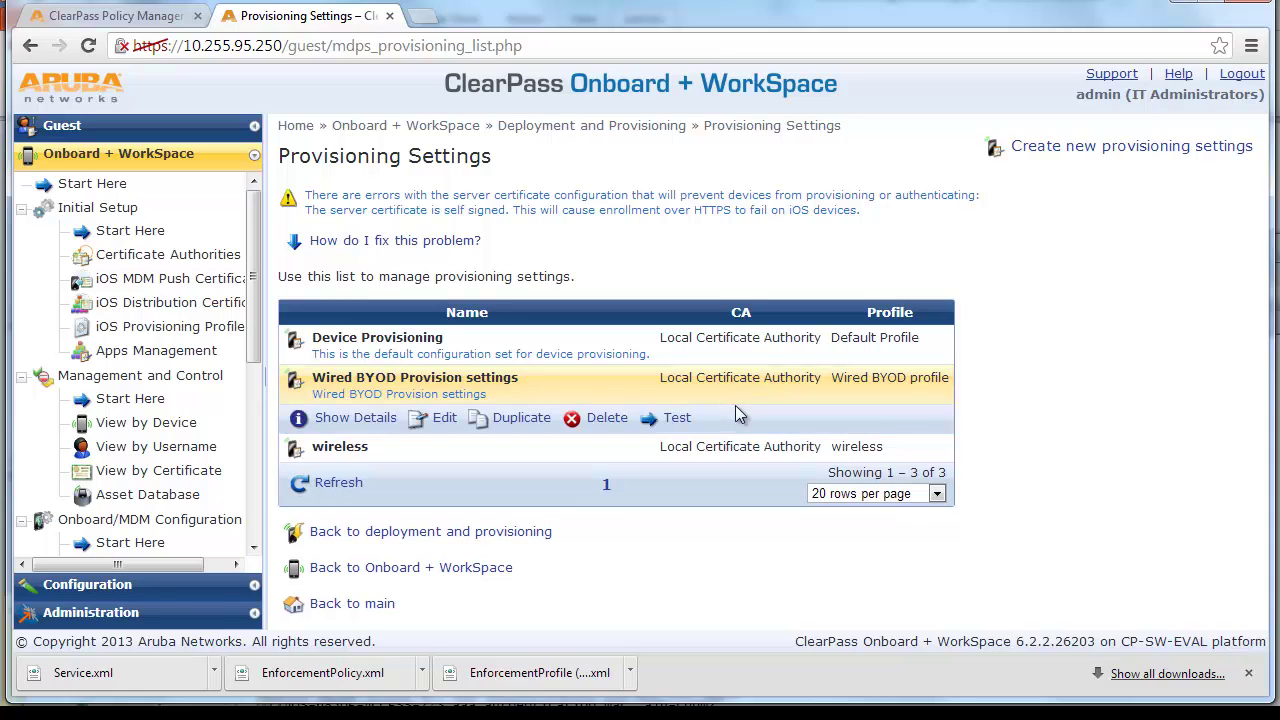
click(677, 419)
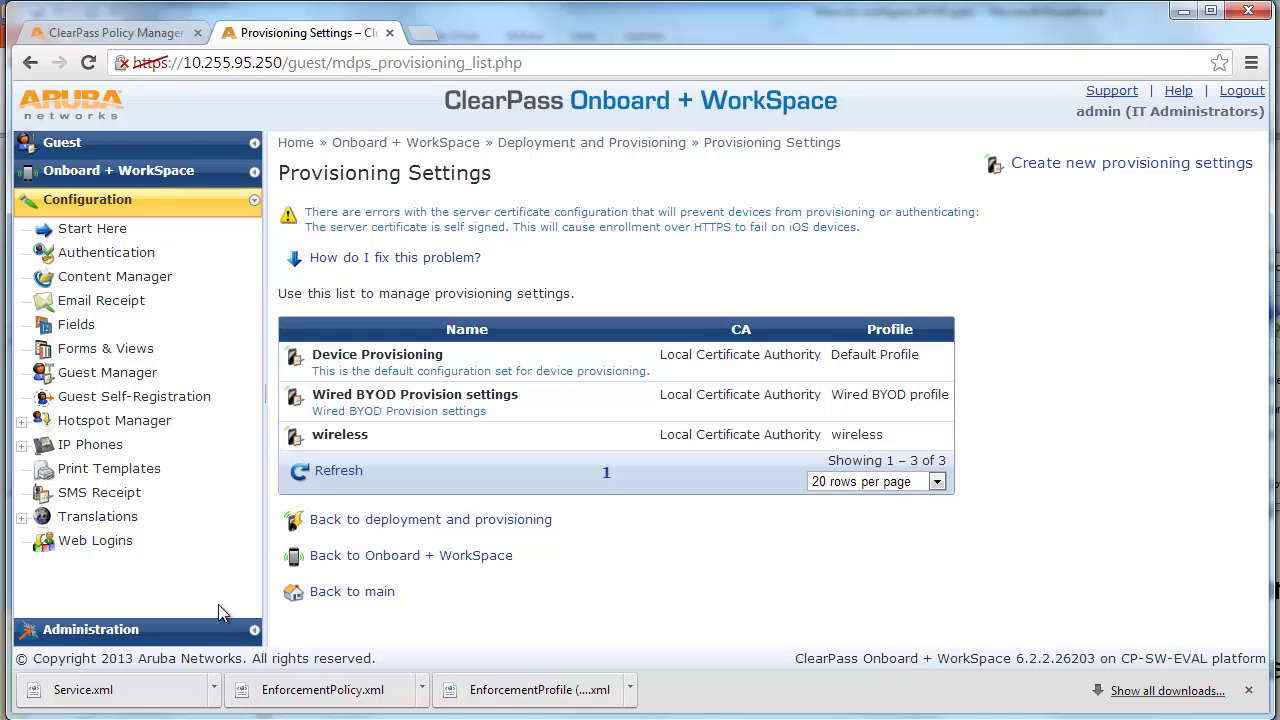
- Edit the Alcatel-Lucent Secure Access entry from the Web Logins list
click(118, 541)
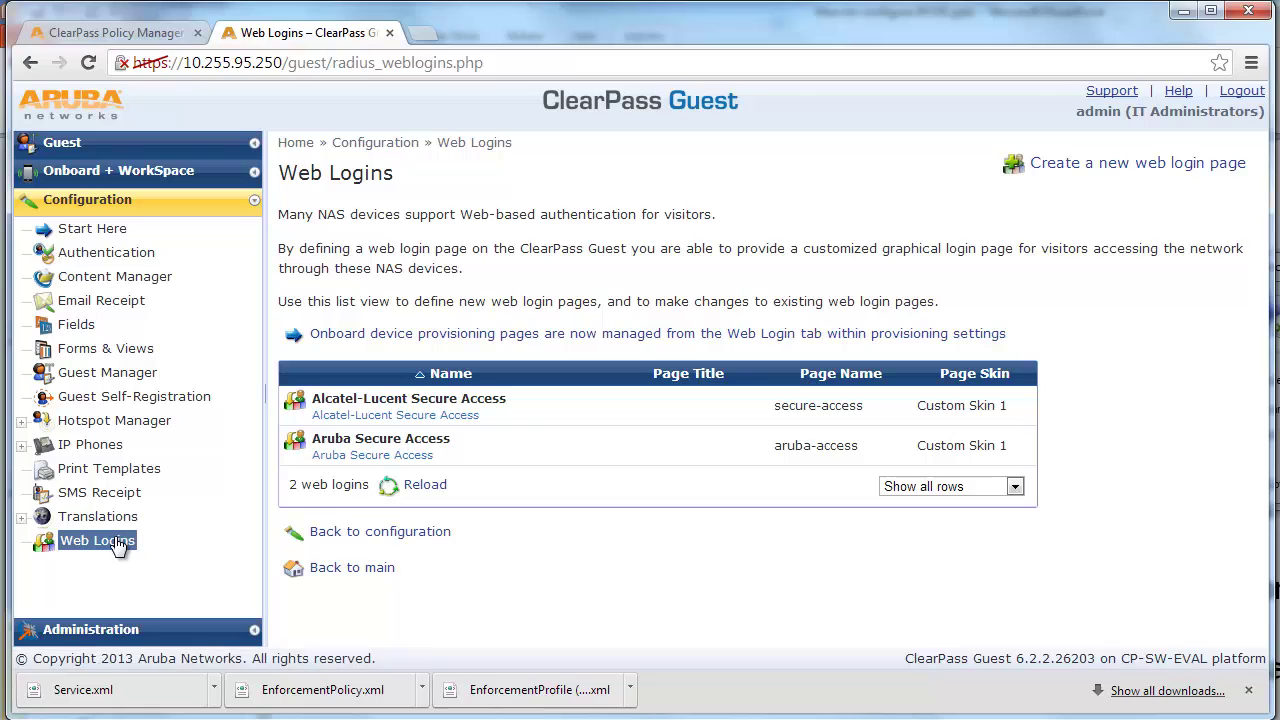
click(612, 421)
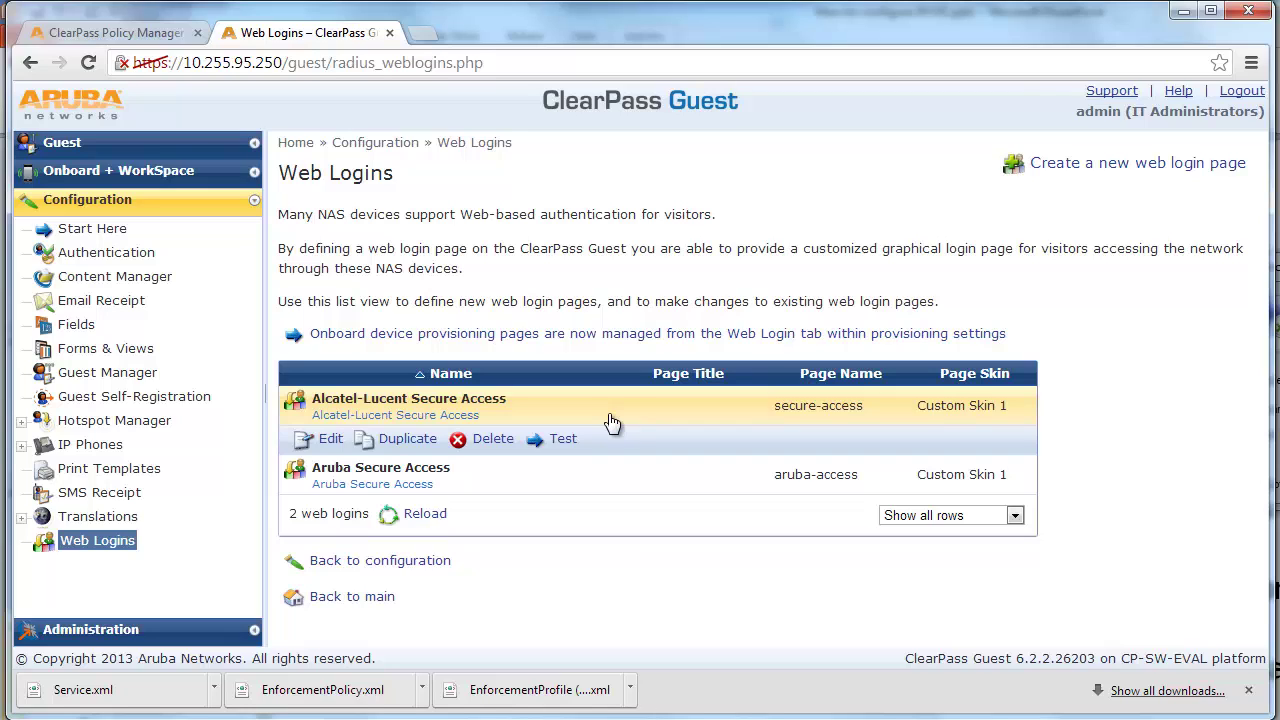
click(330, 441)
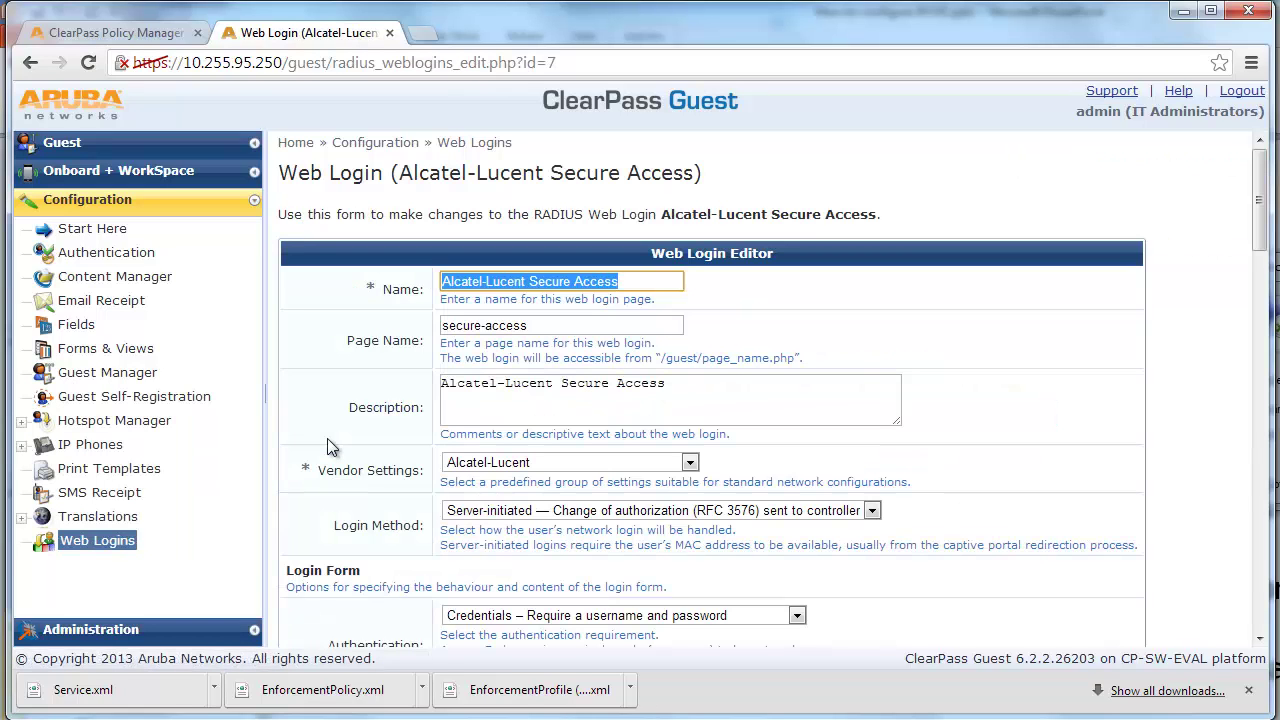
- Paste the 'To register your personal device please Click Here' wired-byod.php link into the Footer HTML and save
scroll(327, 438, down, 2)
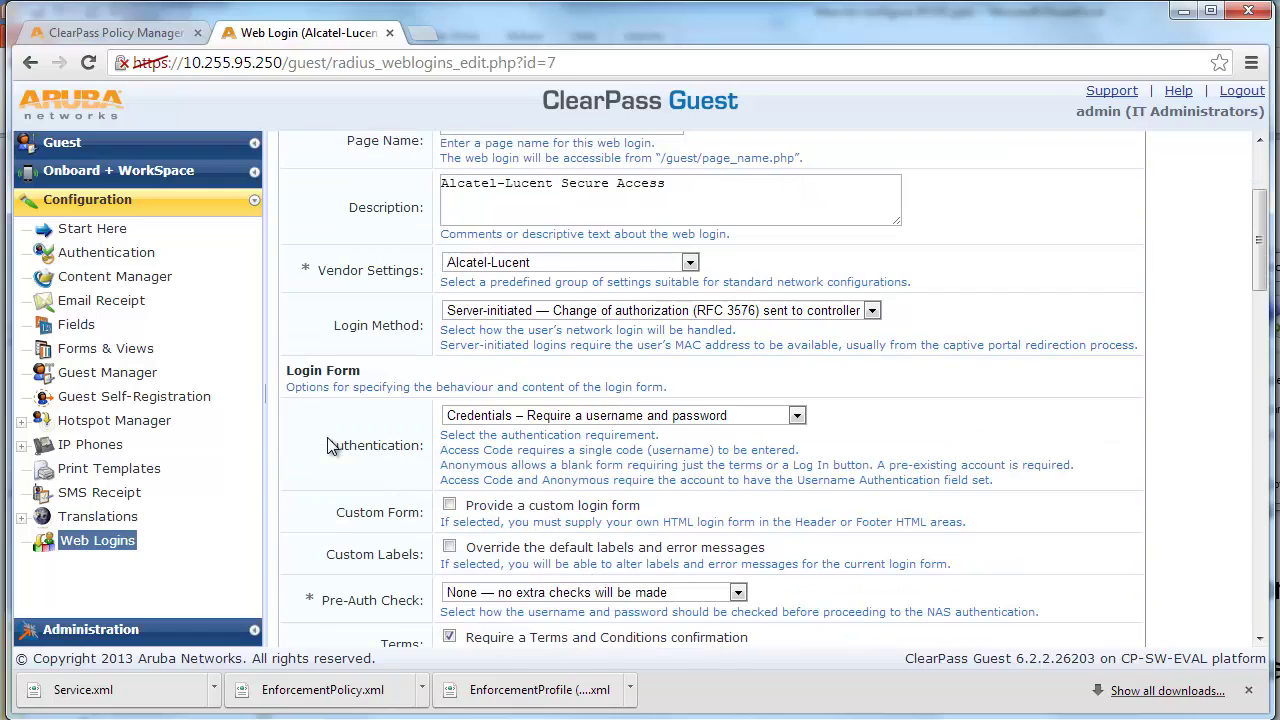
scroll(327, 445, down, 4)
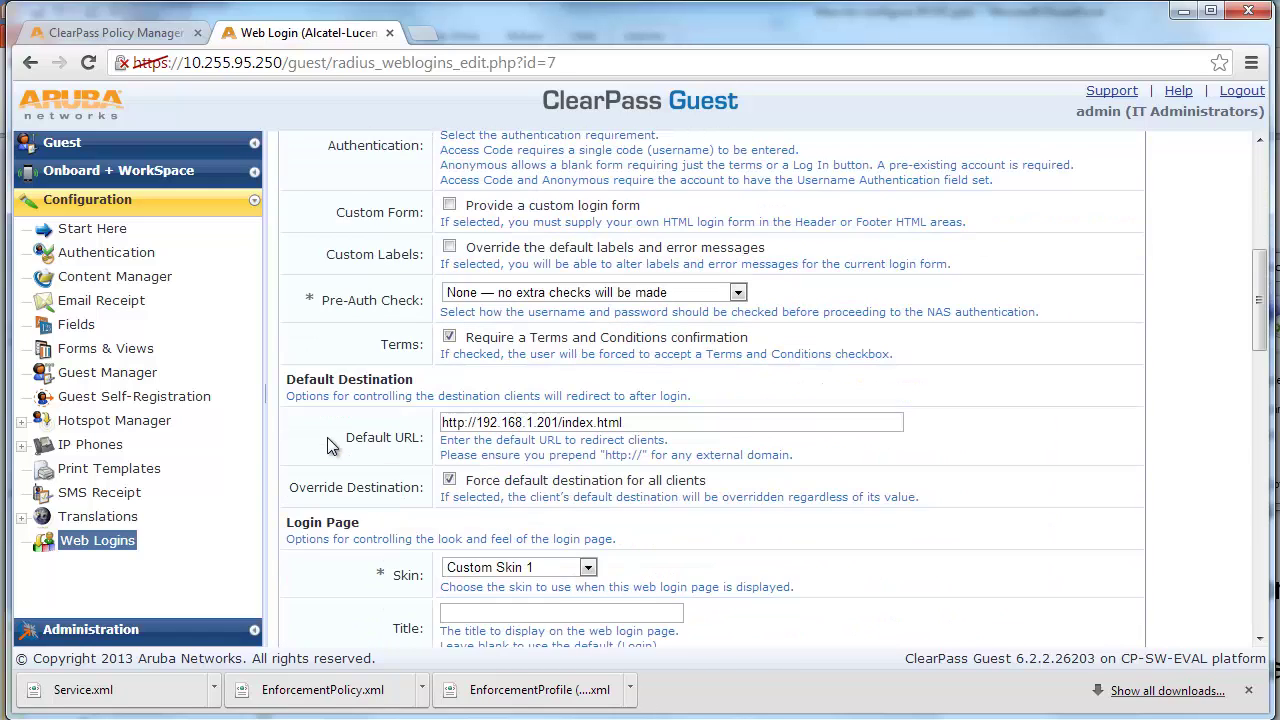
scroll(327, 437, down, 3)
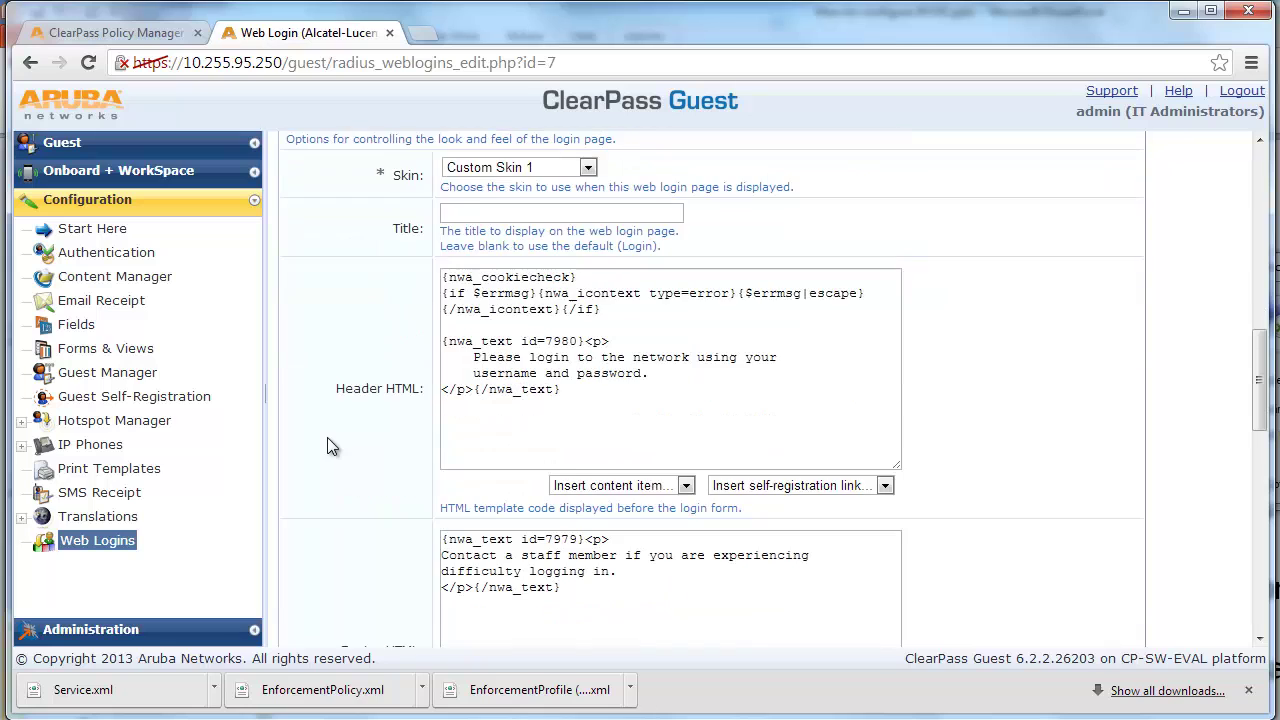
scroll(327, 437, down, 2)
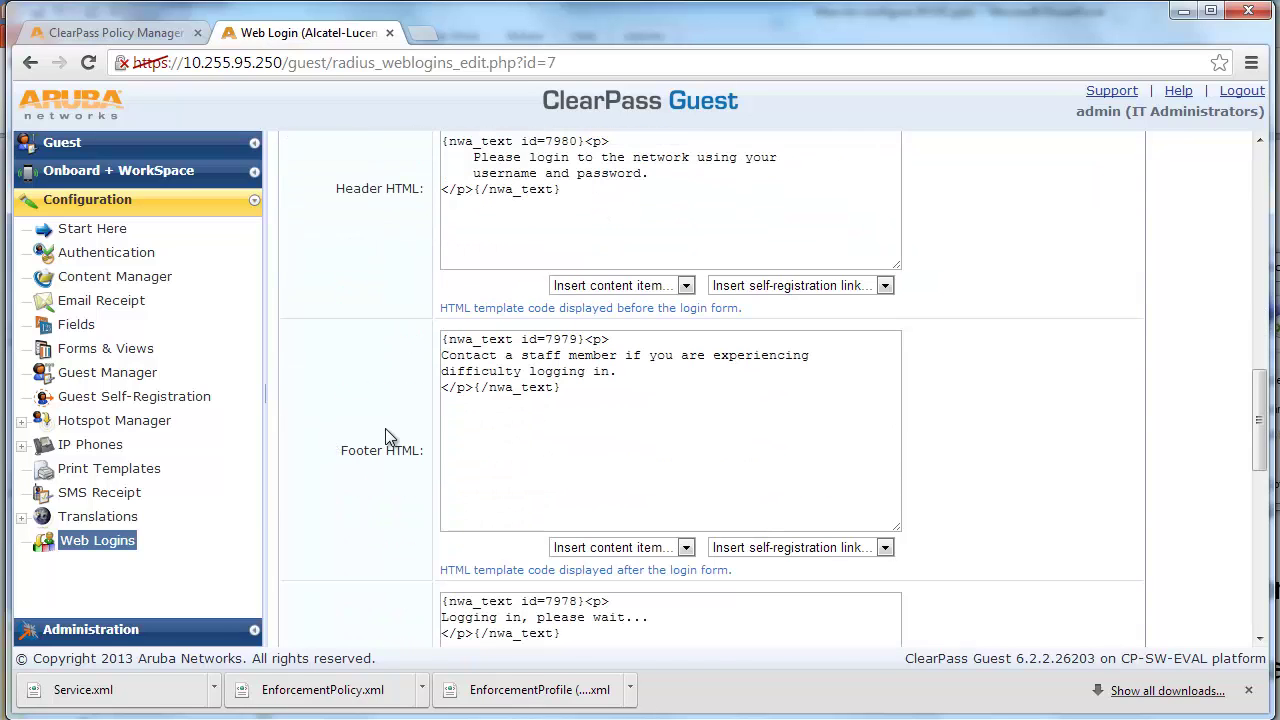
double_click(563, 443)
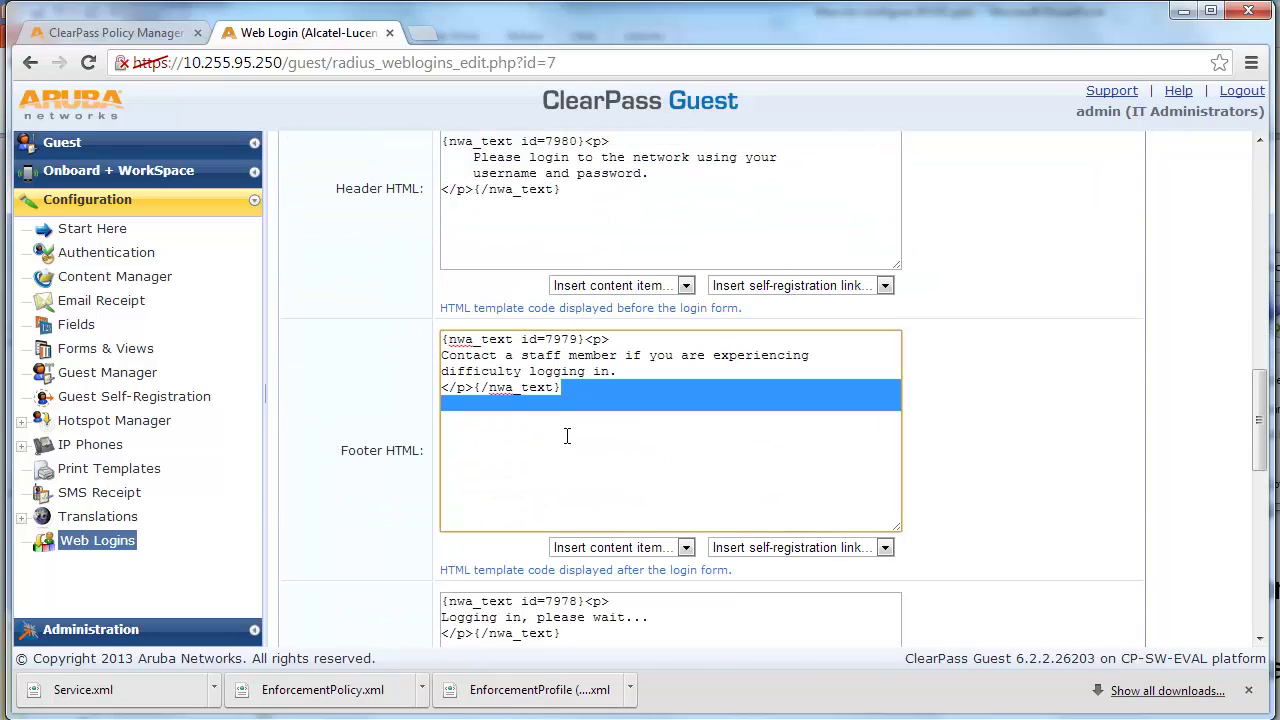
click(577, 423)
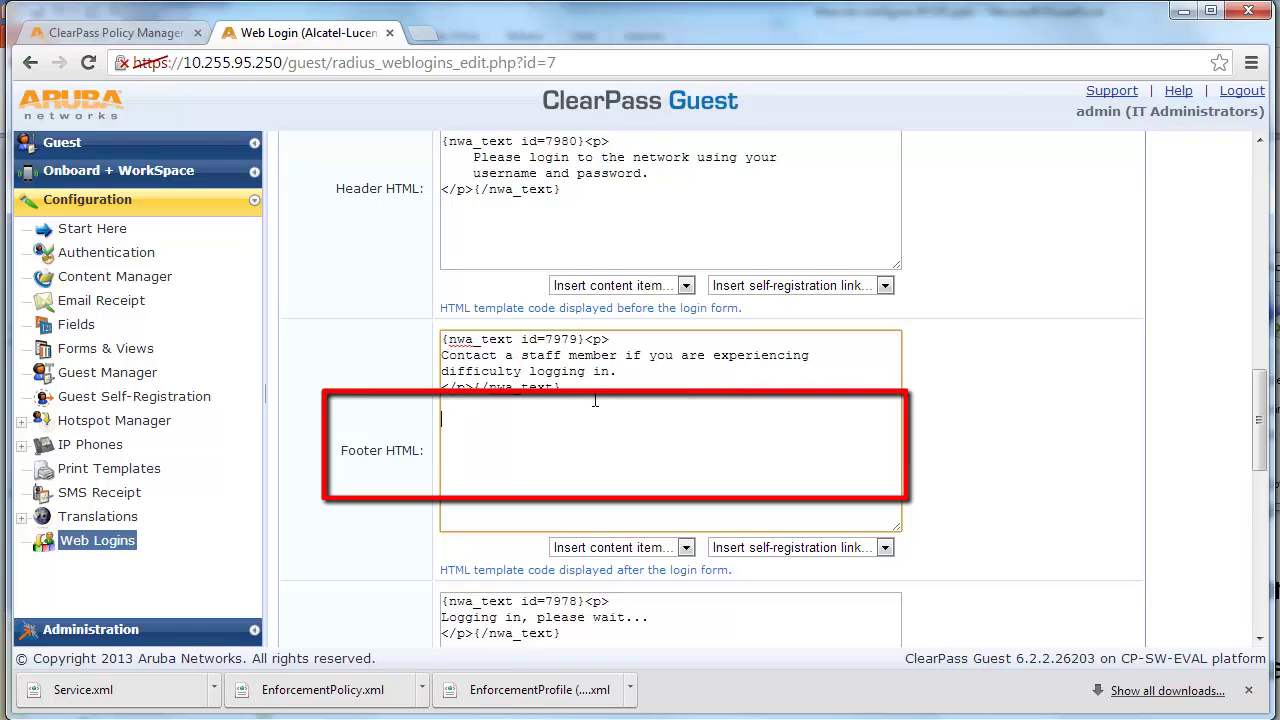
text(<p> To register your personal device please <a href="wired-byod.php">Click Here</a>)
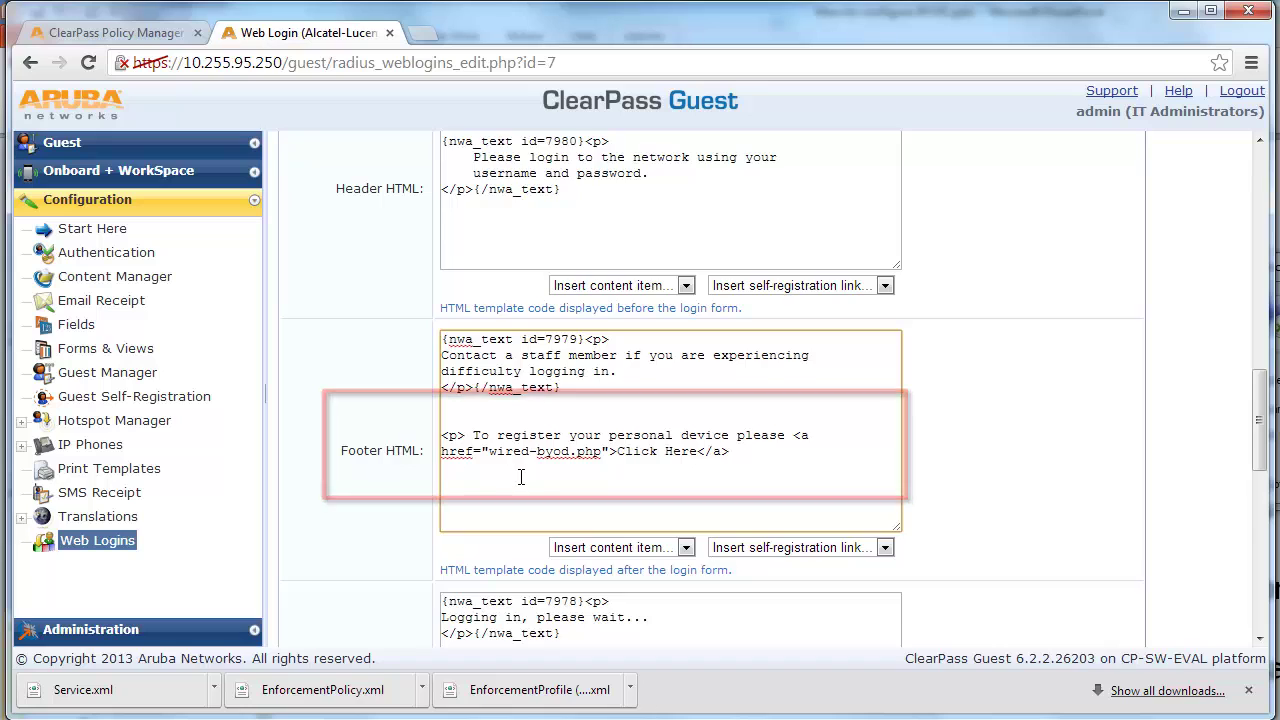
scroll(554, 484, down, 10)
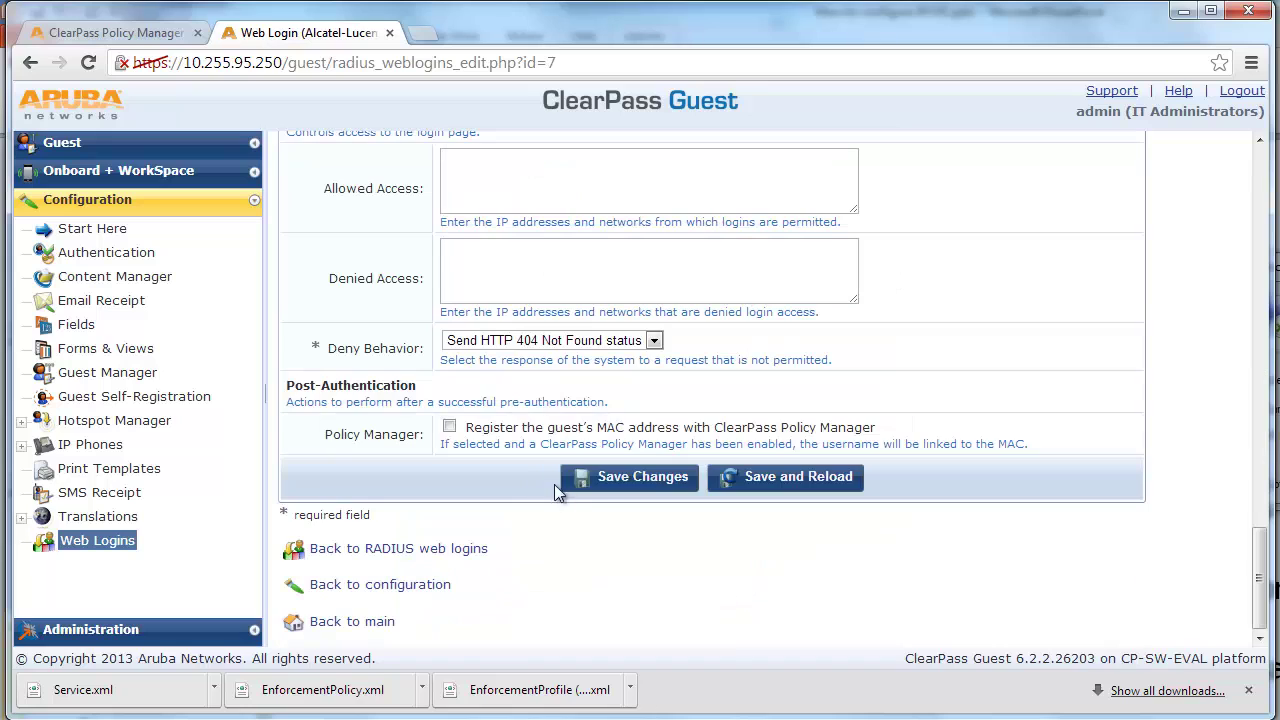
click(762, 478)
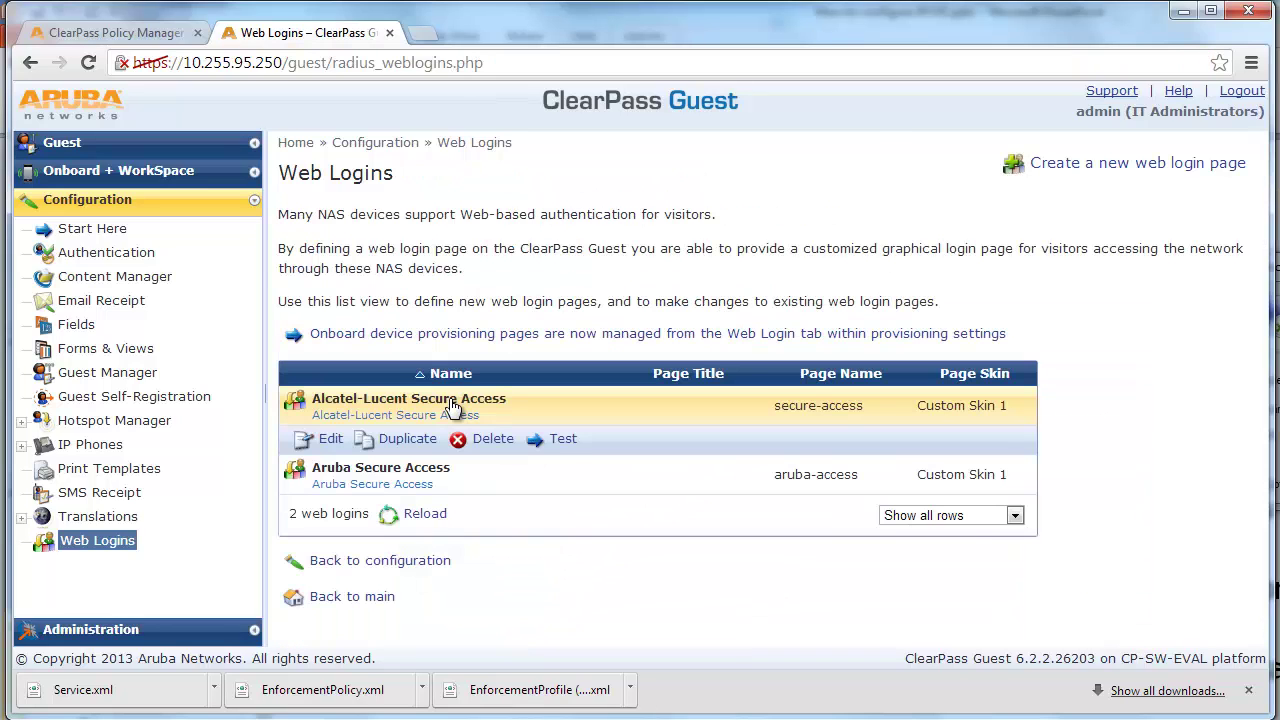
- Test the Alcatel-Lucent Secure Access login page and follow its footer Click Here link to wired-byod registration
click(563, 440)
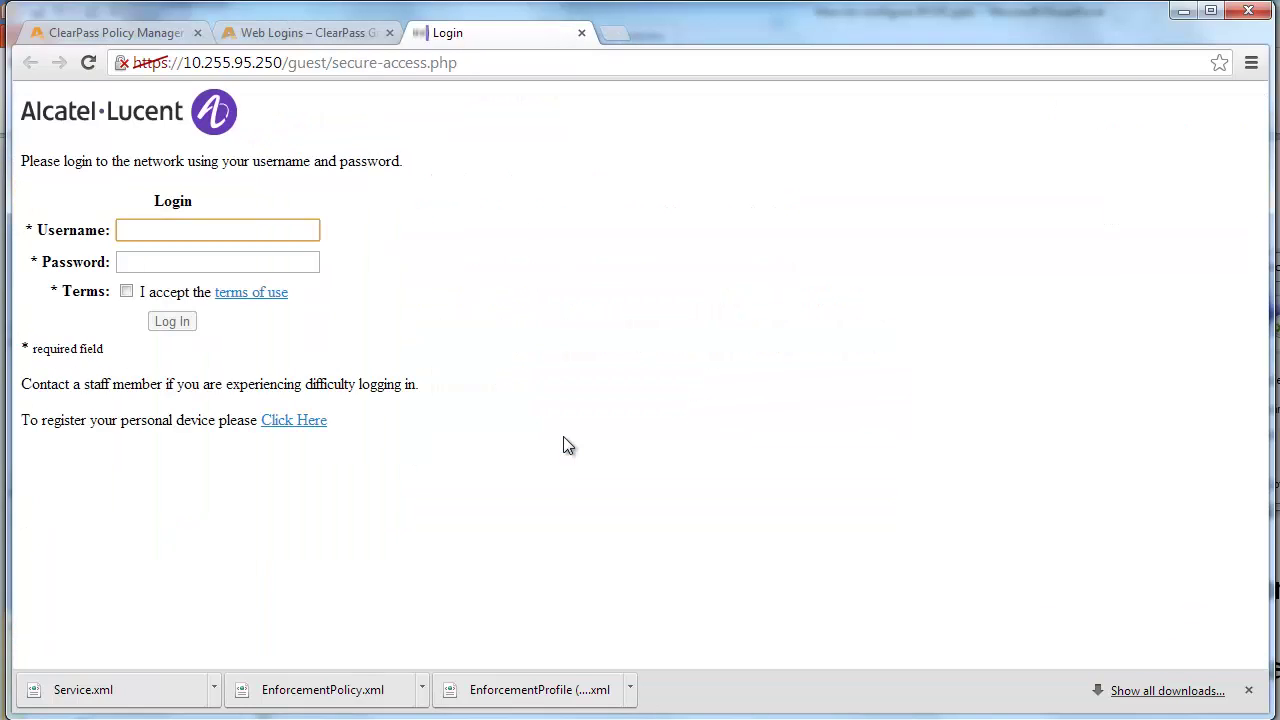
click(319, 422)
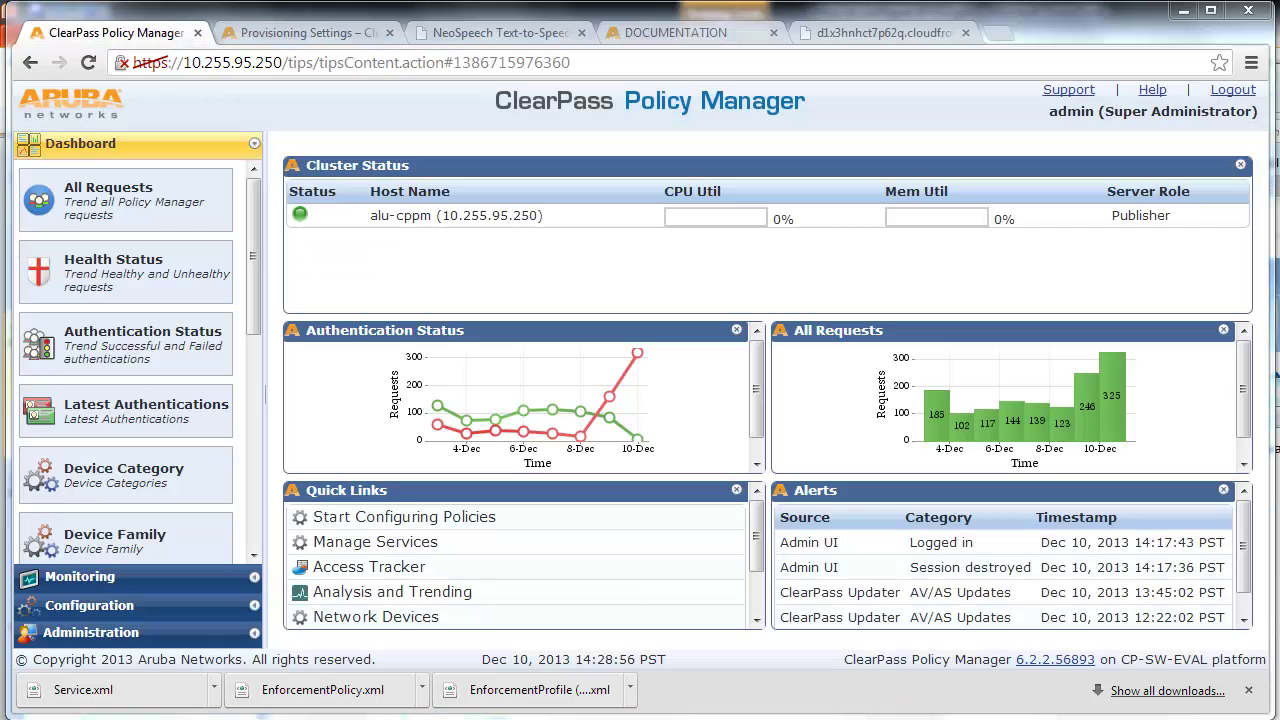
click(211, 607)
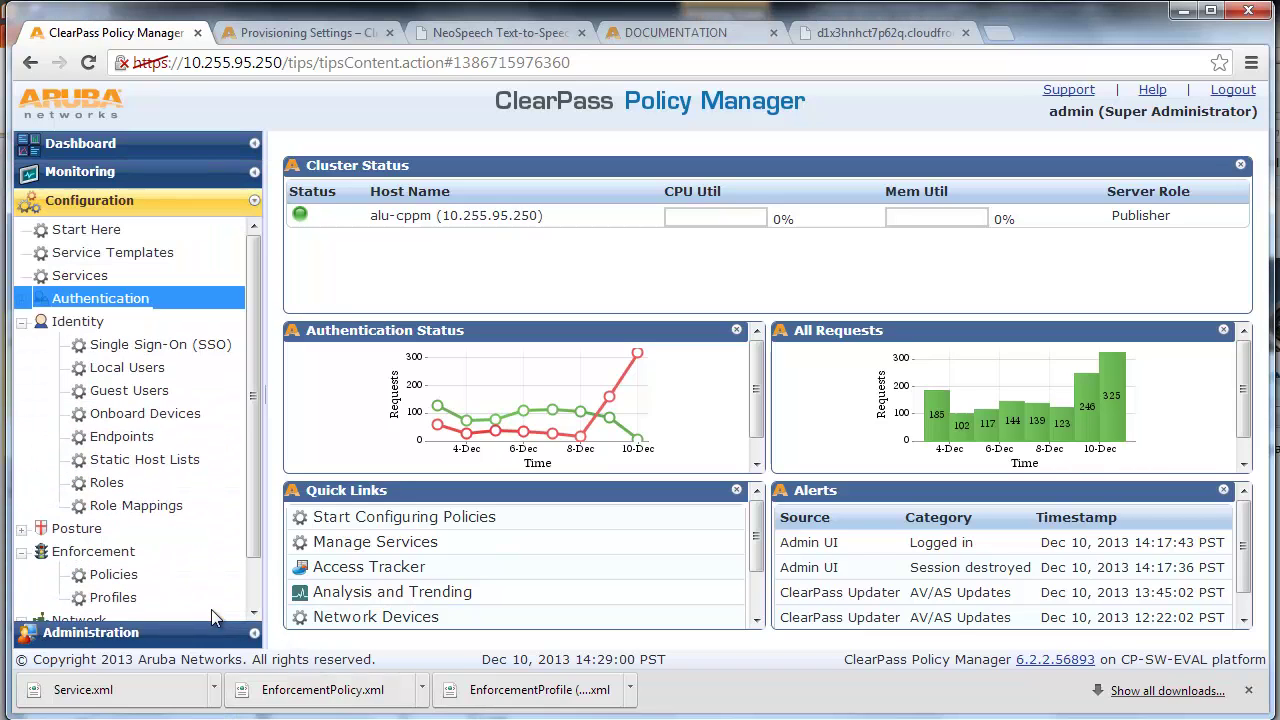
scroll(211, 605, down, 2)
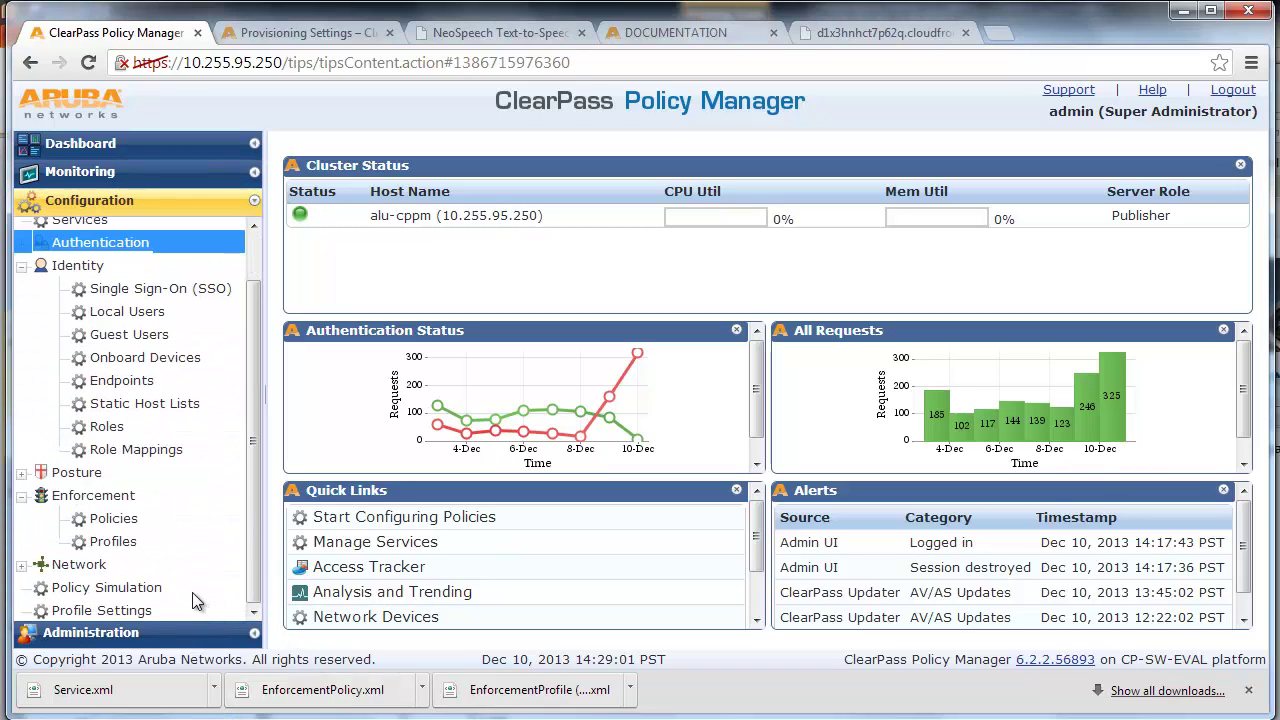
click(114, 542)
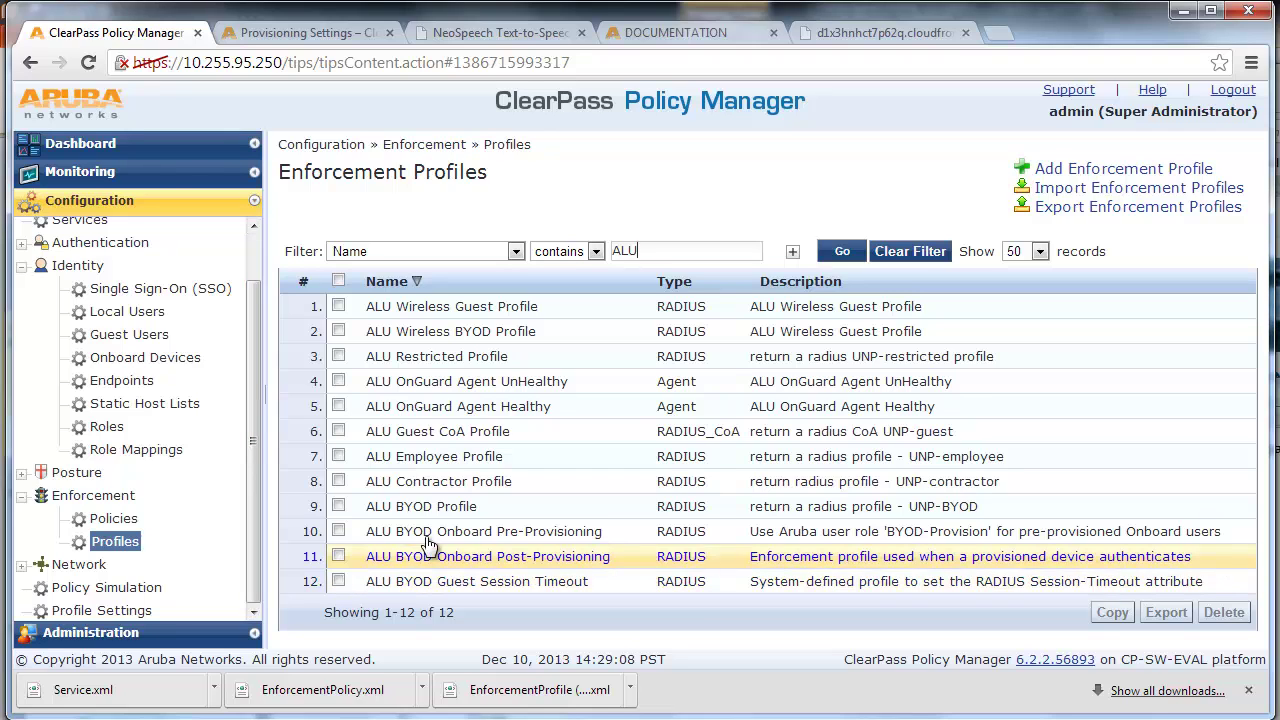
click(496, 359)
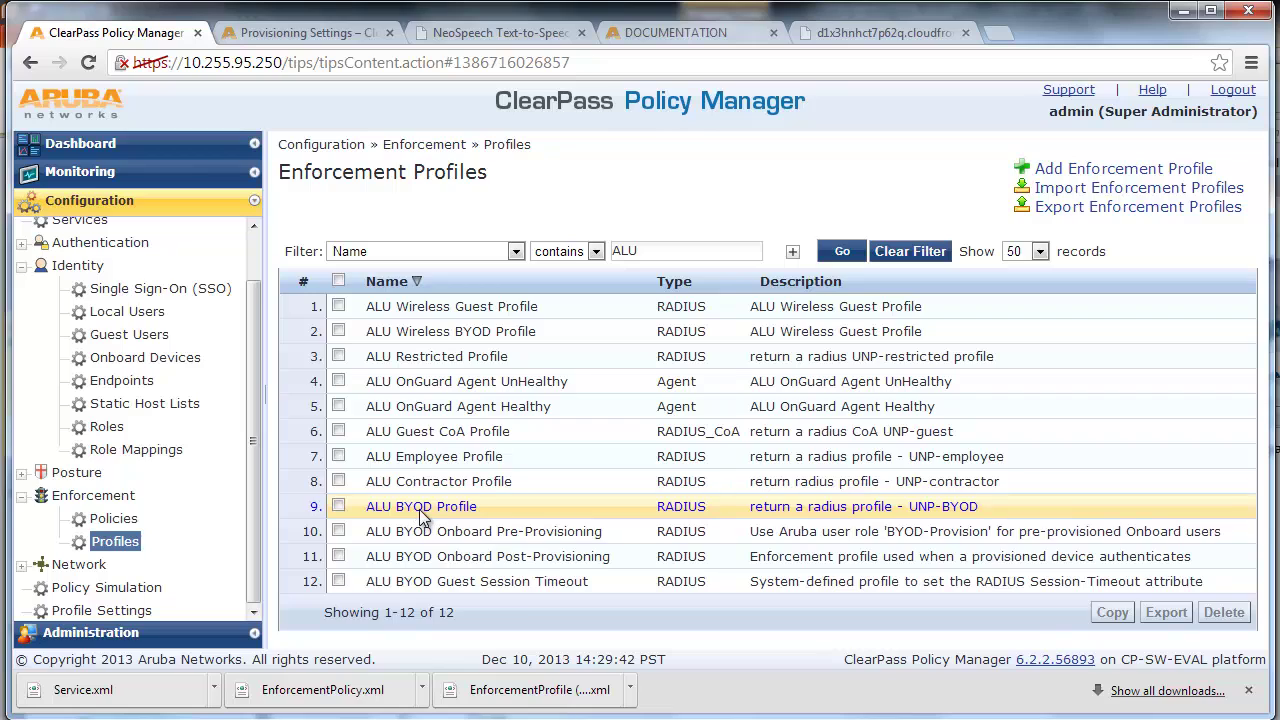
click(421, 509)
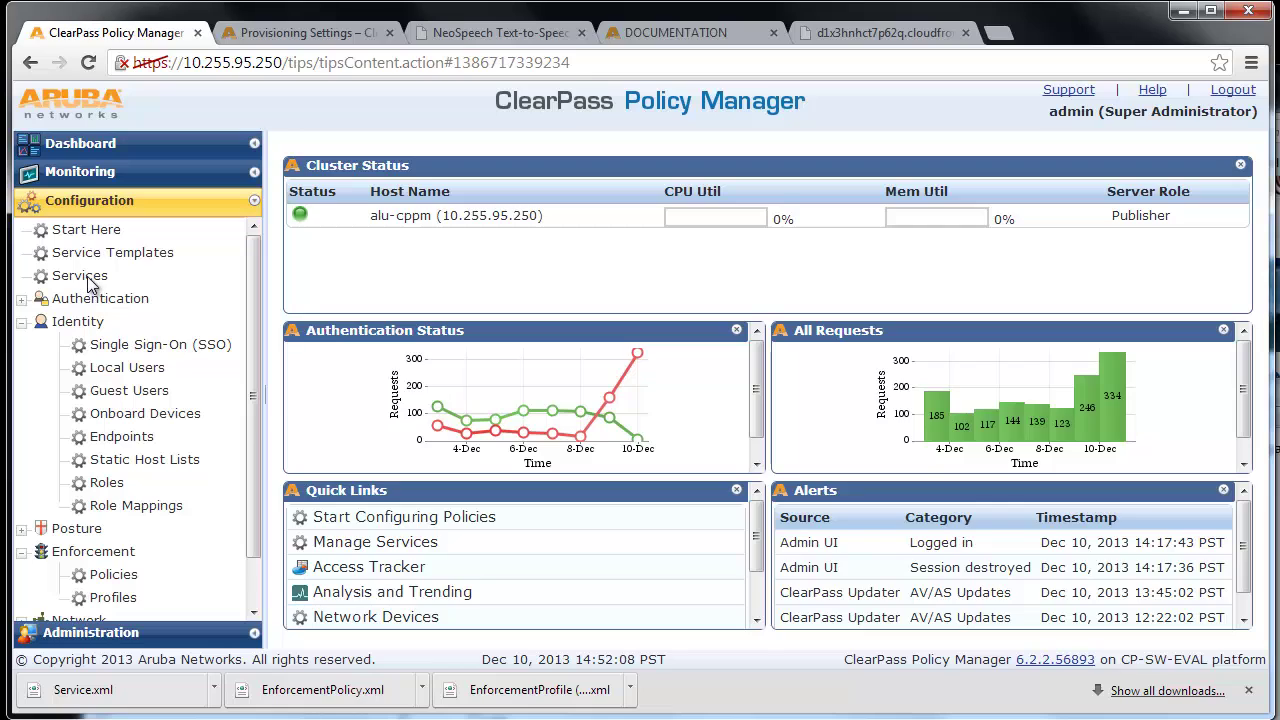
- Review the ALU Wired MAC Authentication Service enforcement, then open ALU 802.1X Wired Access Service's Service tab
click(86, 277)
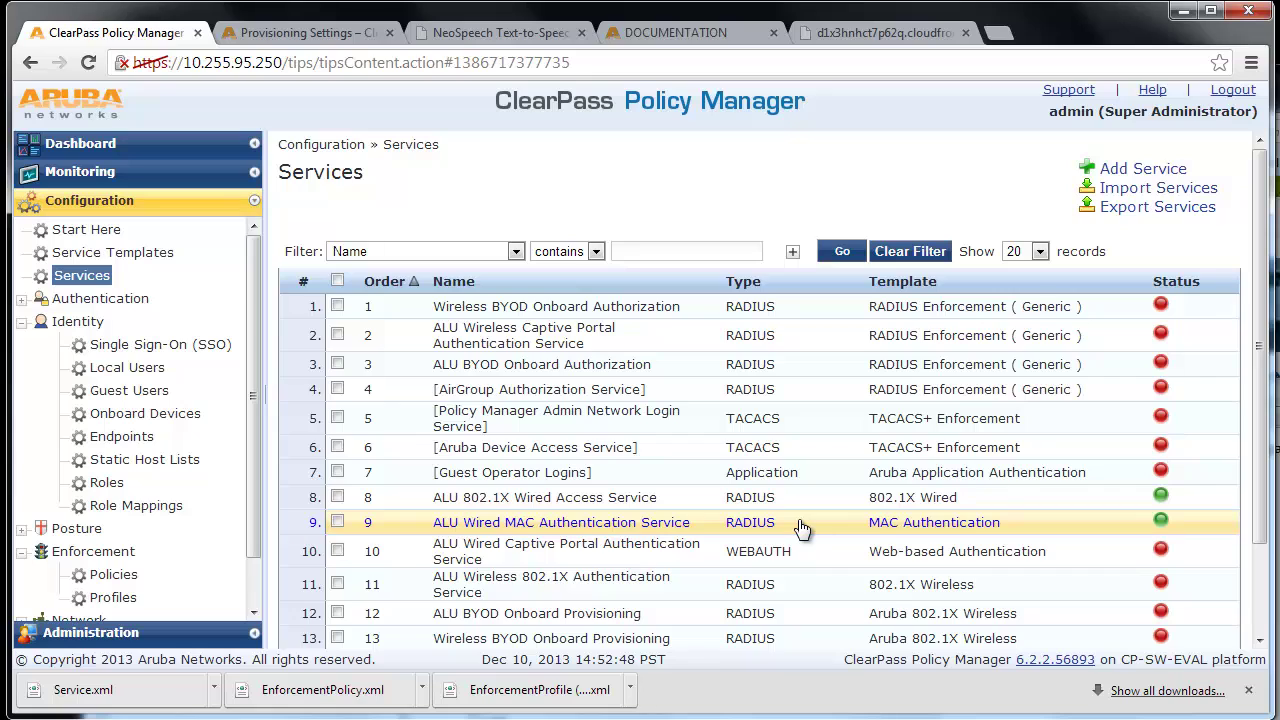
click(798, 519)
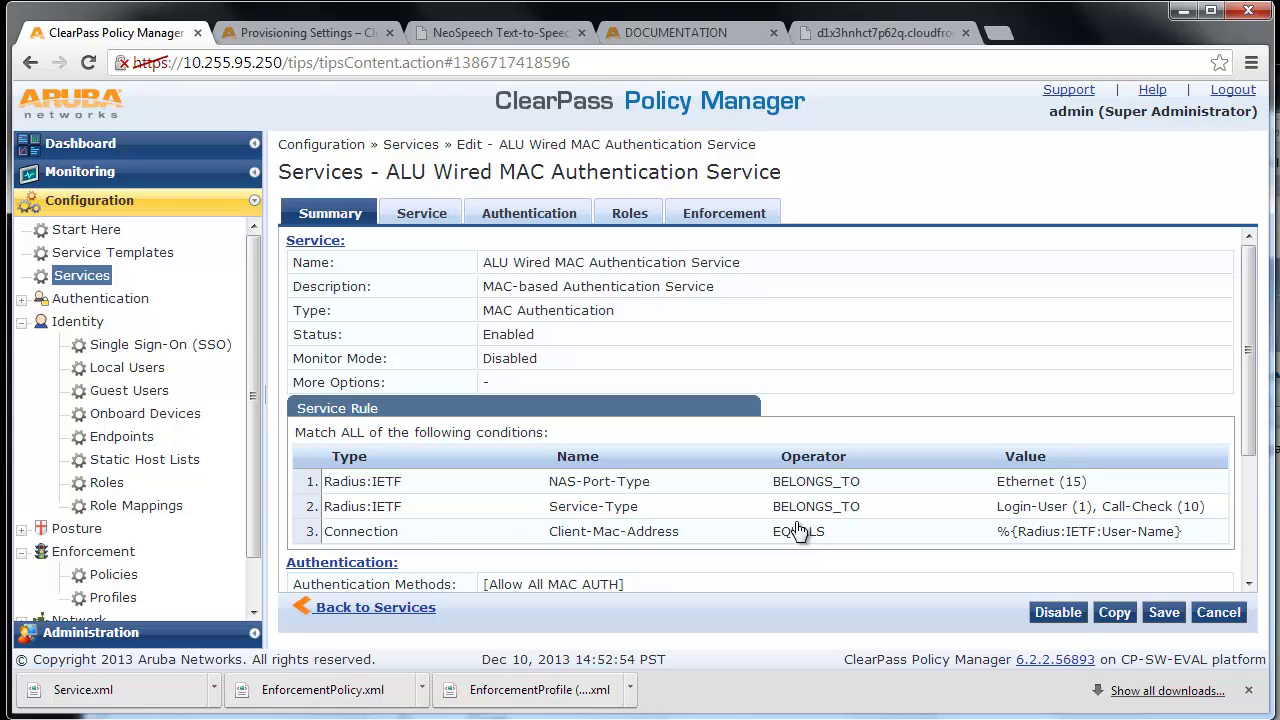
click(729, 224)
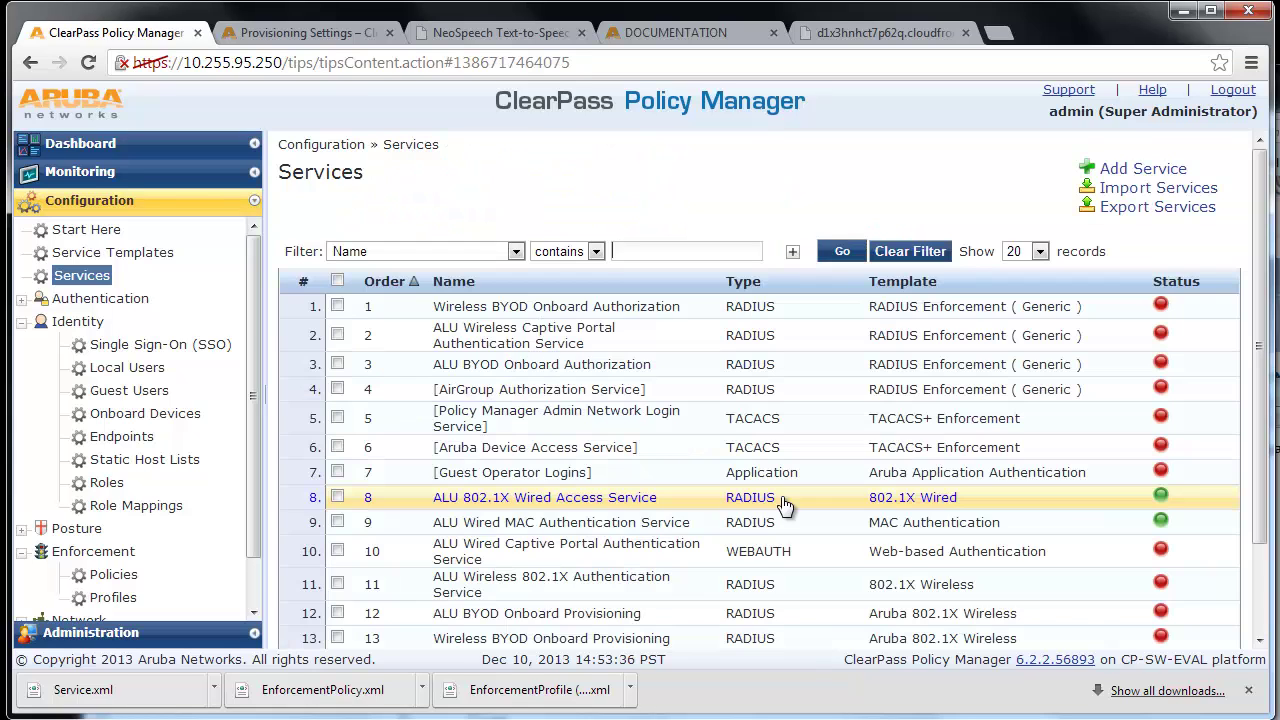
click(781, 496)
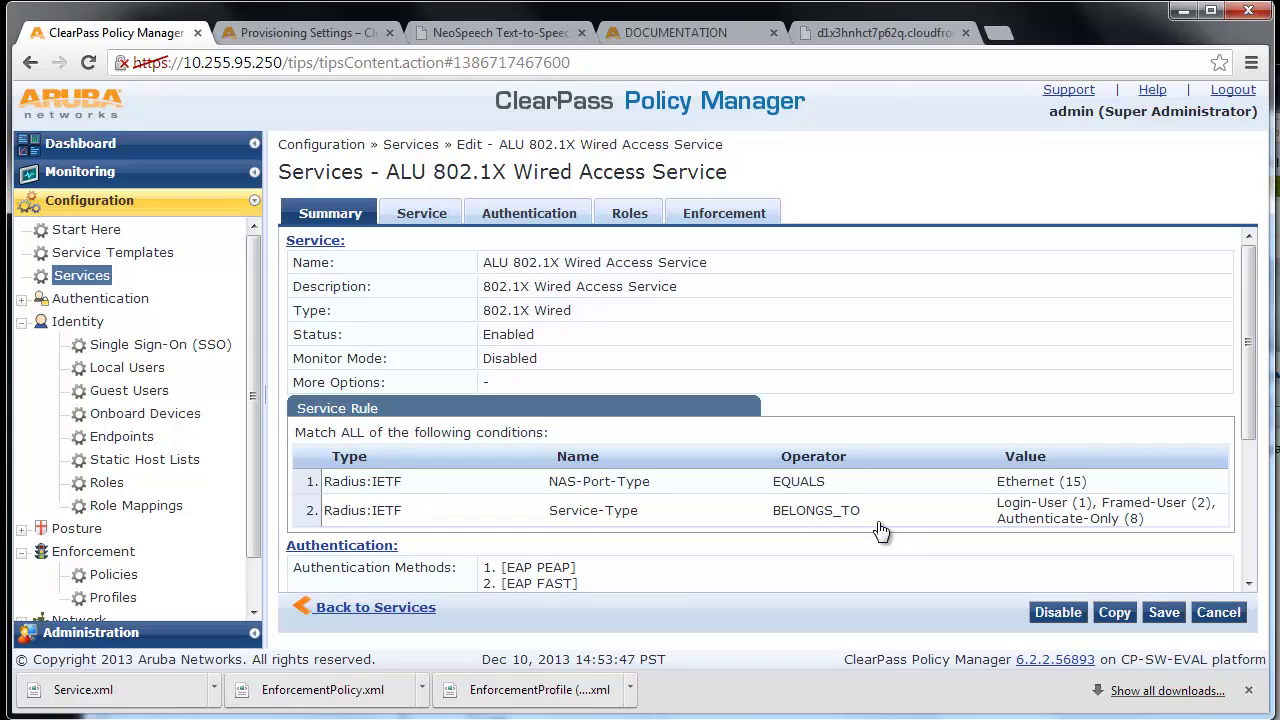
click(423, 214)
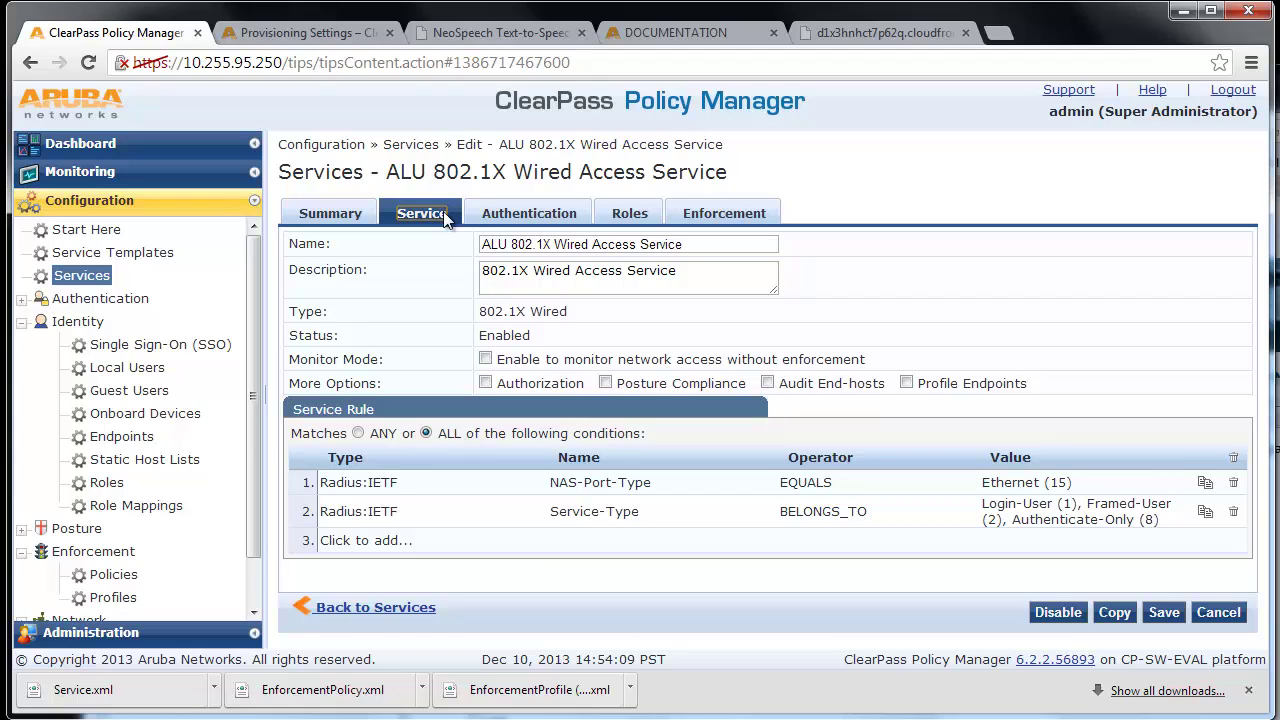
- Inspect the EAP TLS With OCSP Enabled method details, then check the service's Enforcement tab
click(560, 220)
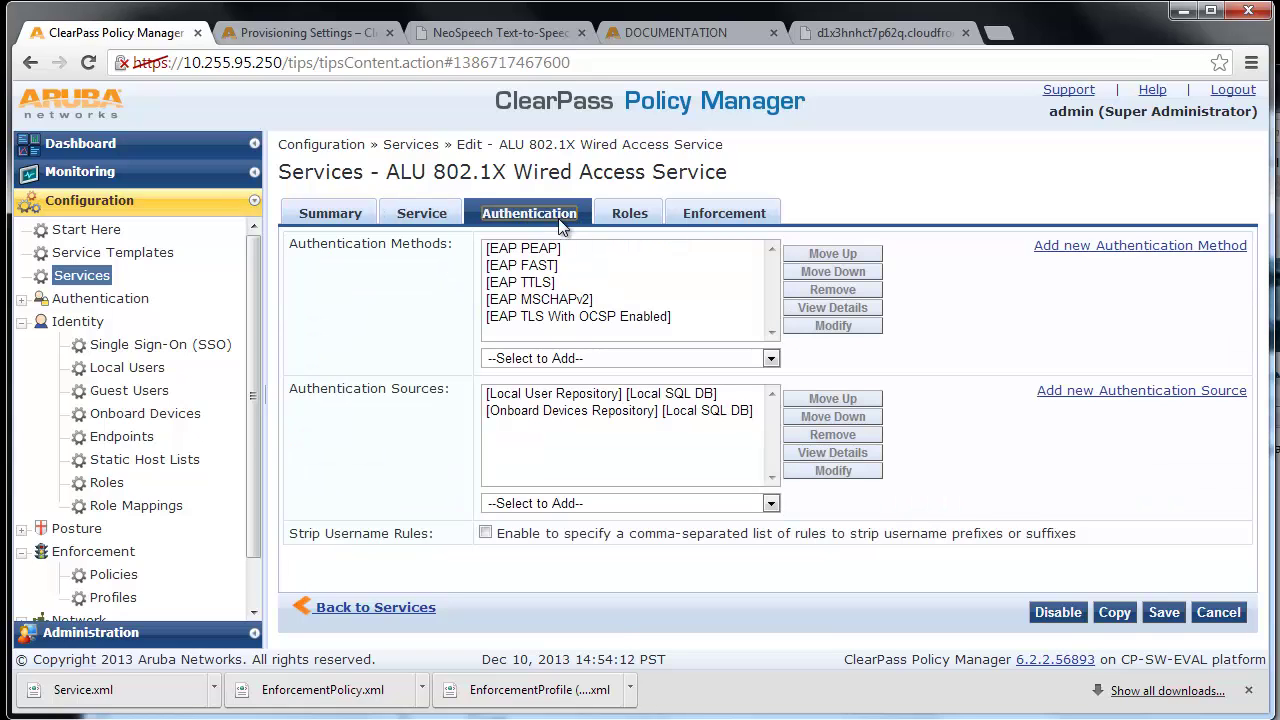
click(683, 316)
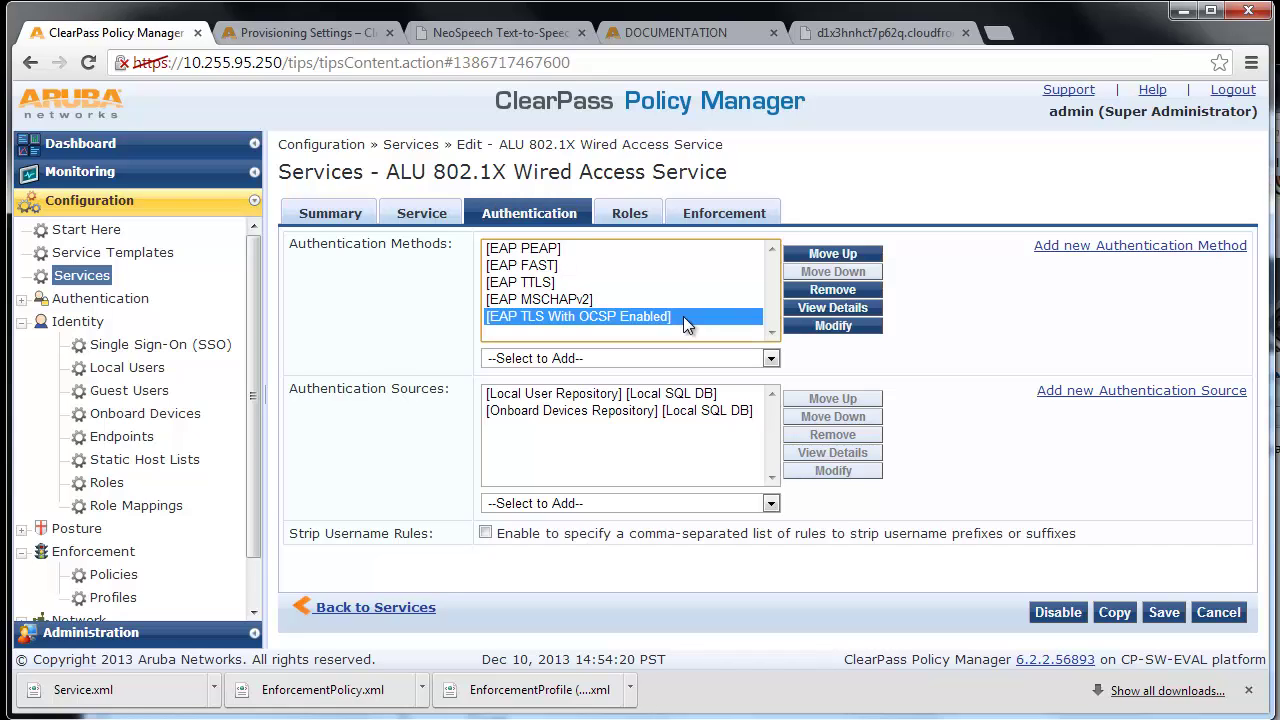
click(864, 310)
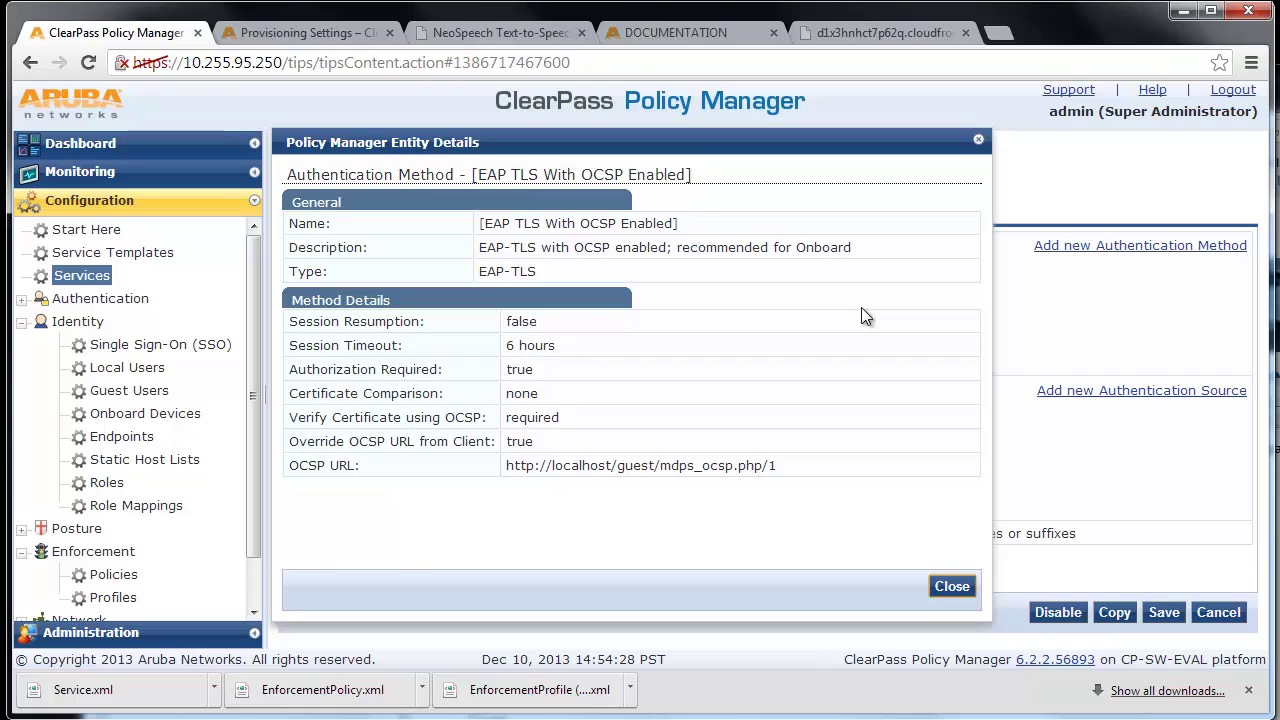
click(952, 588)
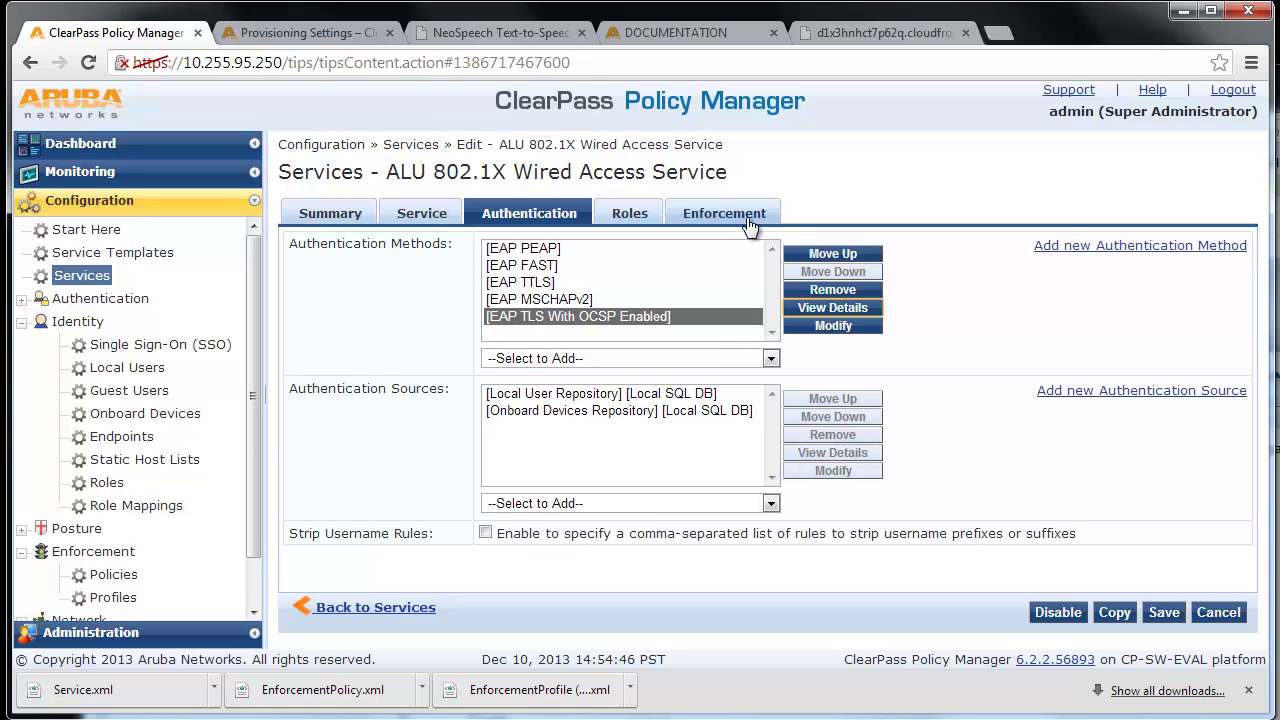
click(748, 220)
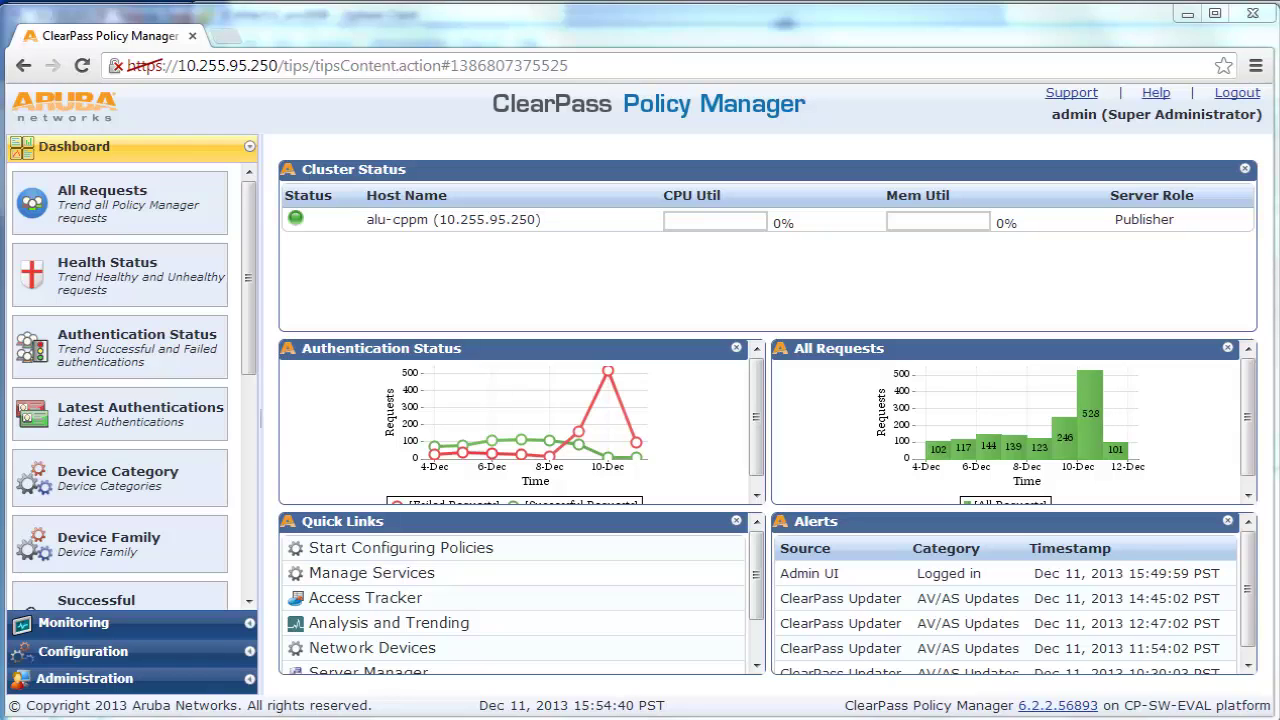
- Start a new service from the Onboard Authorization service template
click(160, 648)
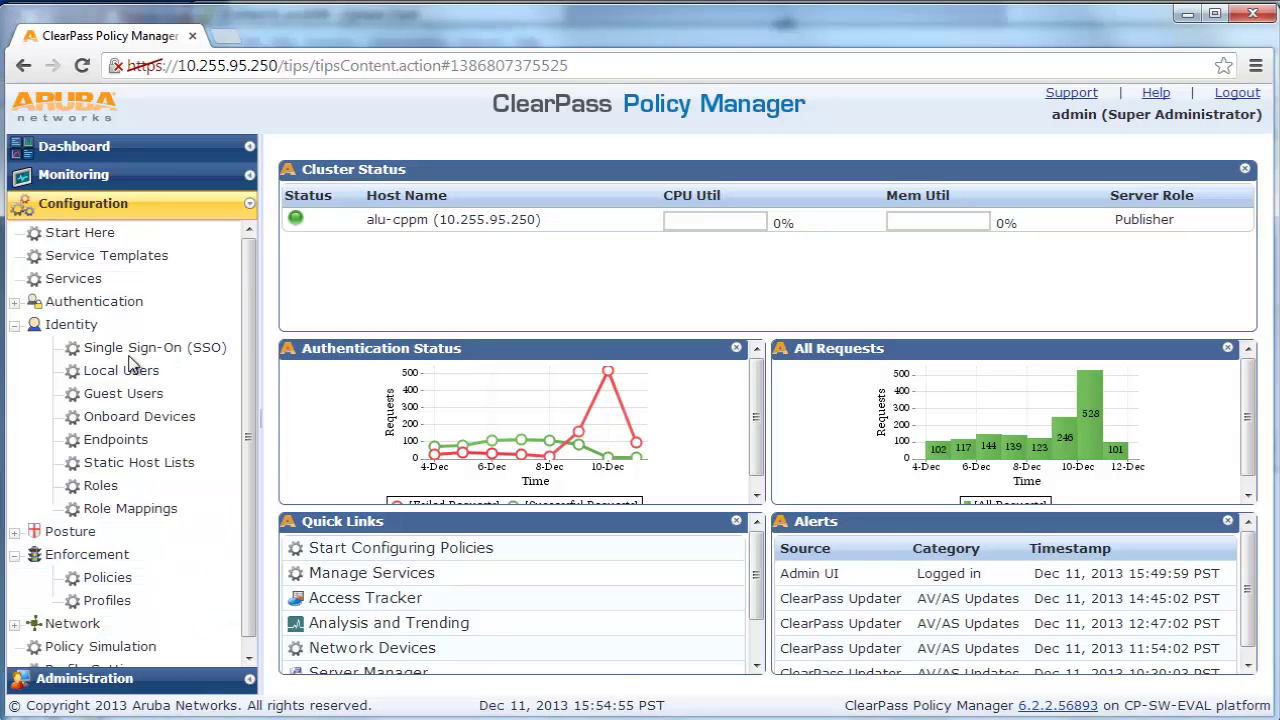
click(67, 259)
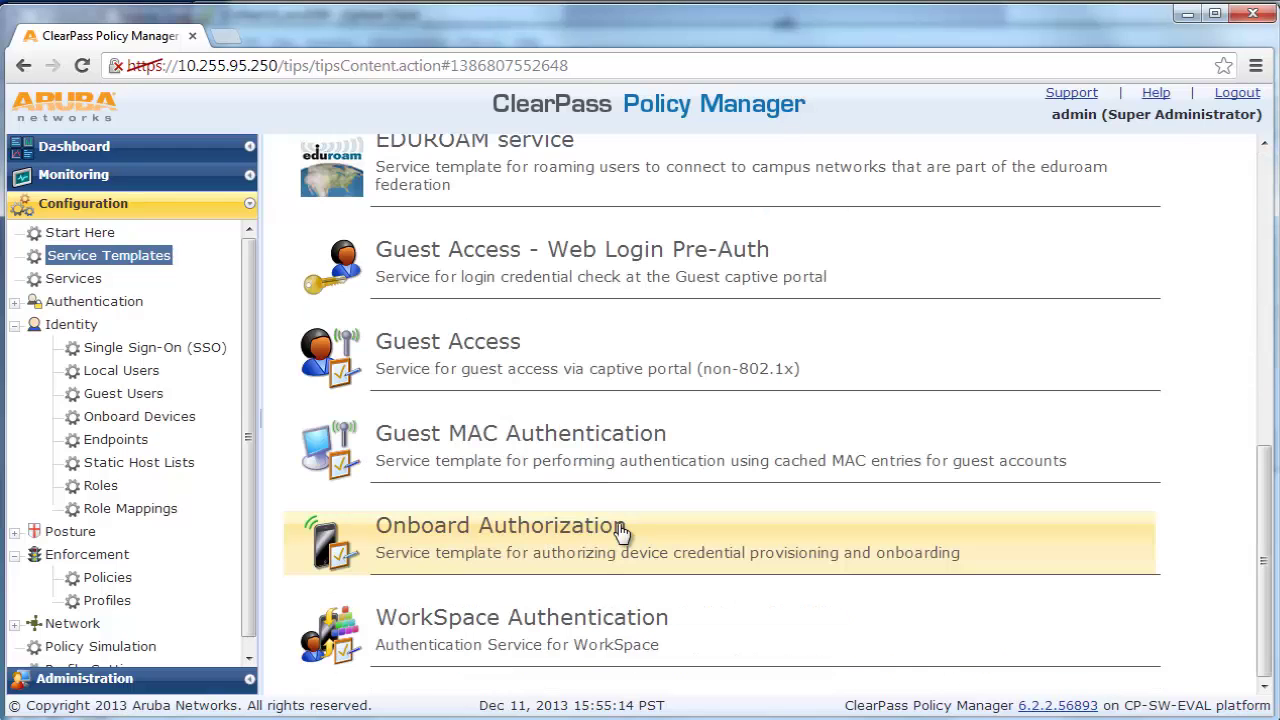
click(620, 534)
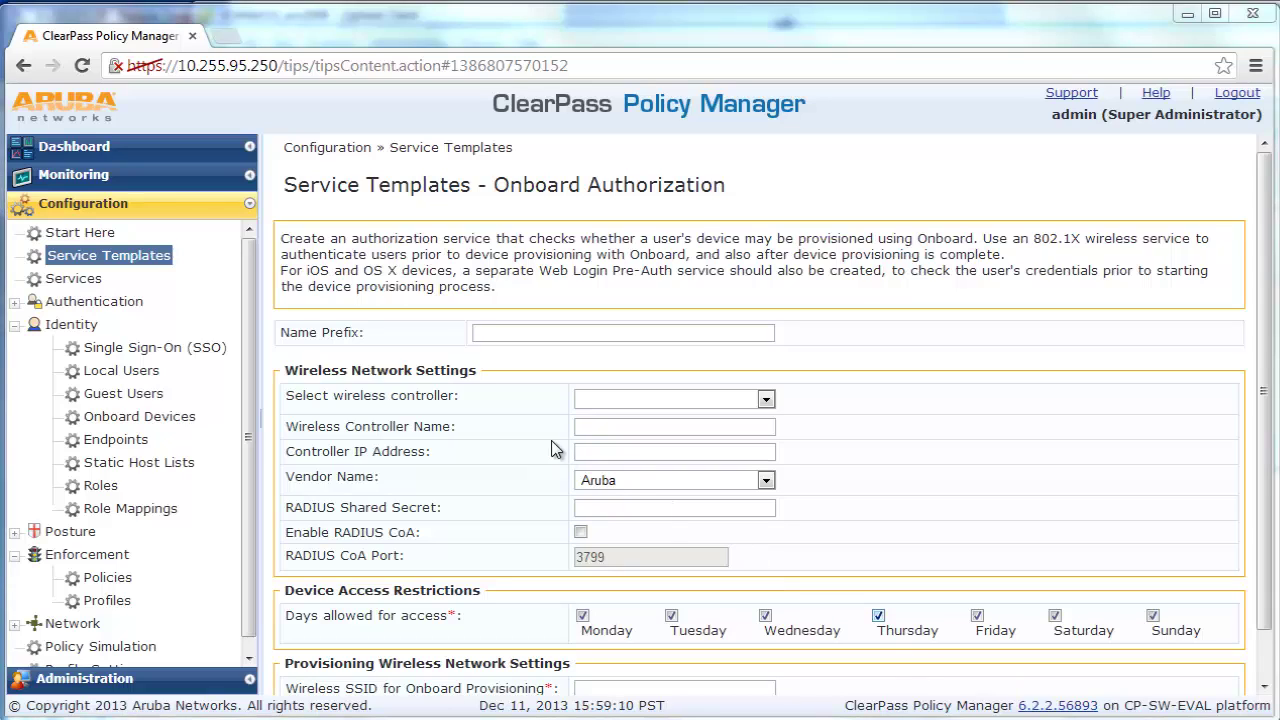
- Fill in name prefix 'WIRED BYOD', controller AOS-6850E-ACCESS-2 and SSID 'dummy', then add the services
click(552, 332)
text(WIRED B)
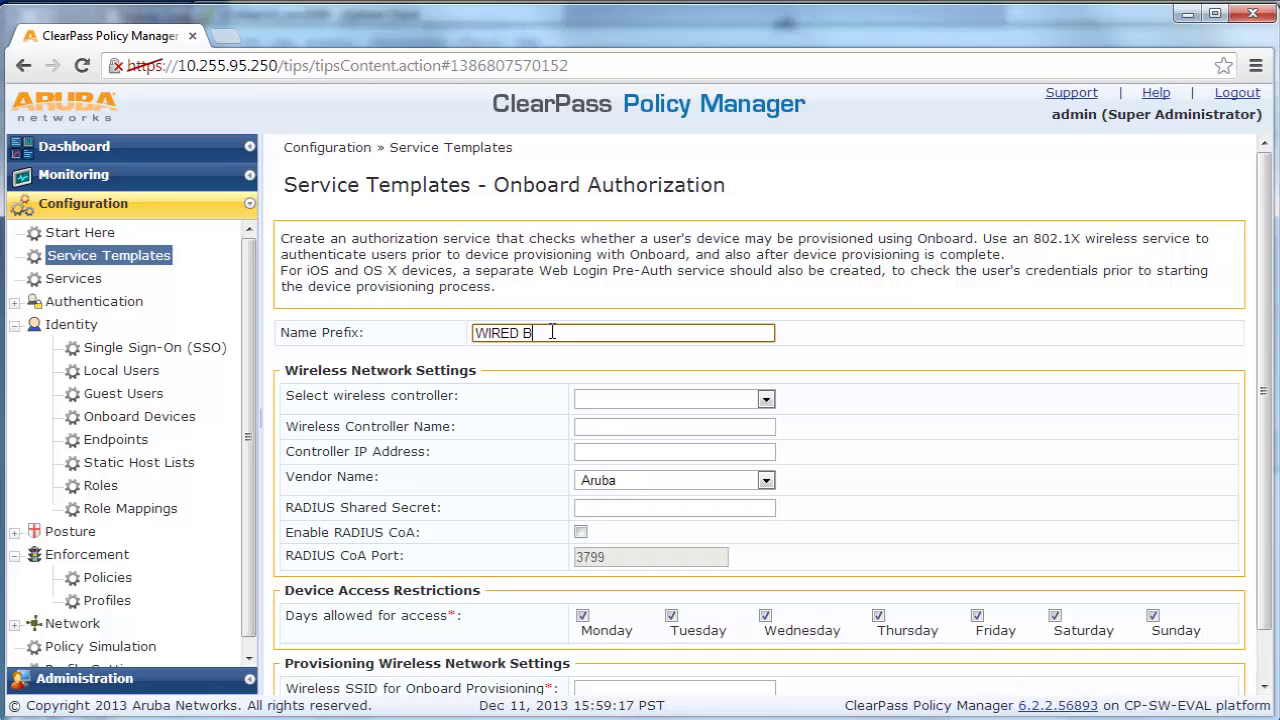
text(YOD)
click(766, 399)
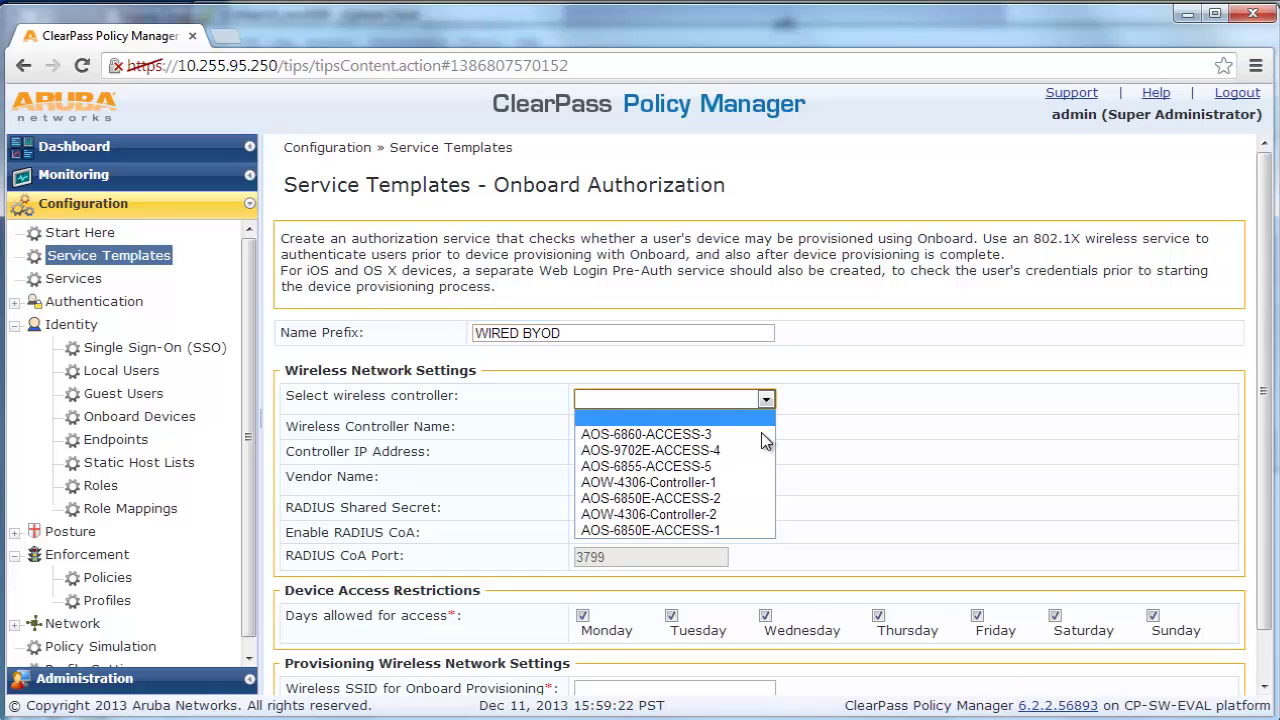
click(745, 494)
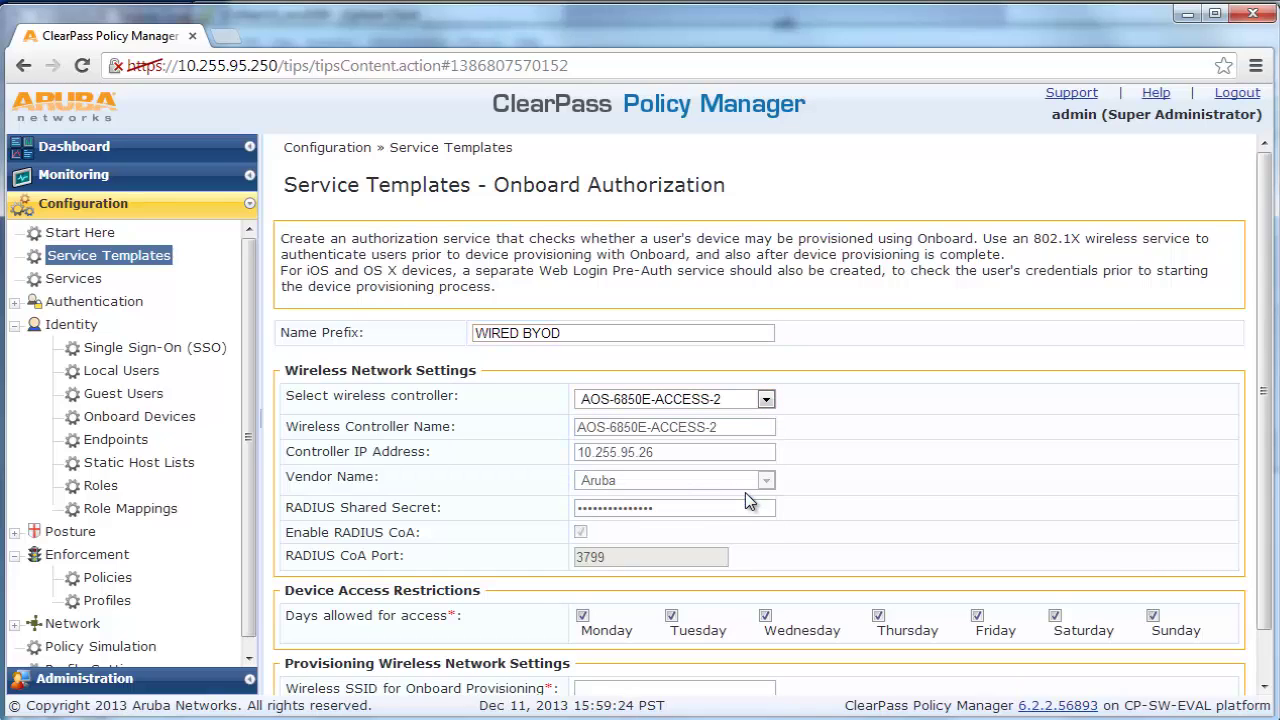
scroll(895, 509, down, 1)
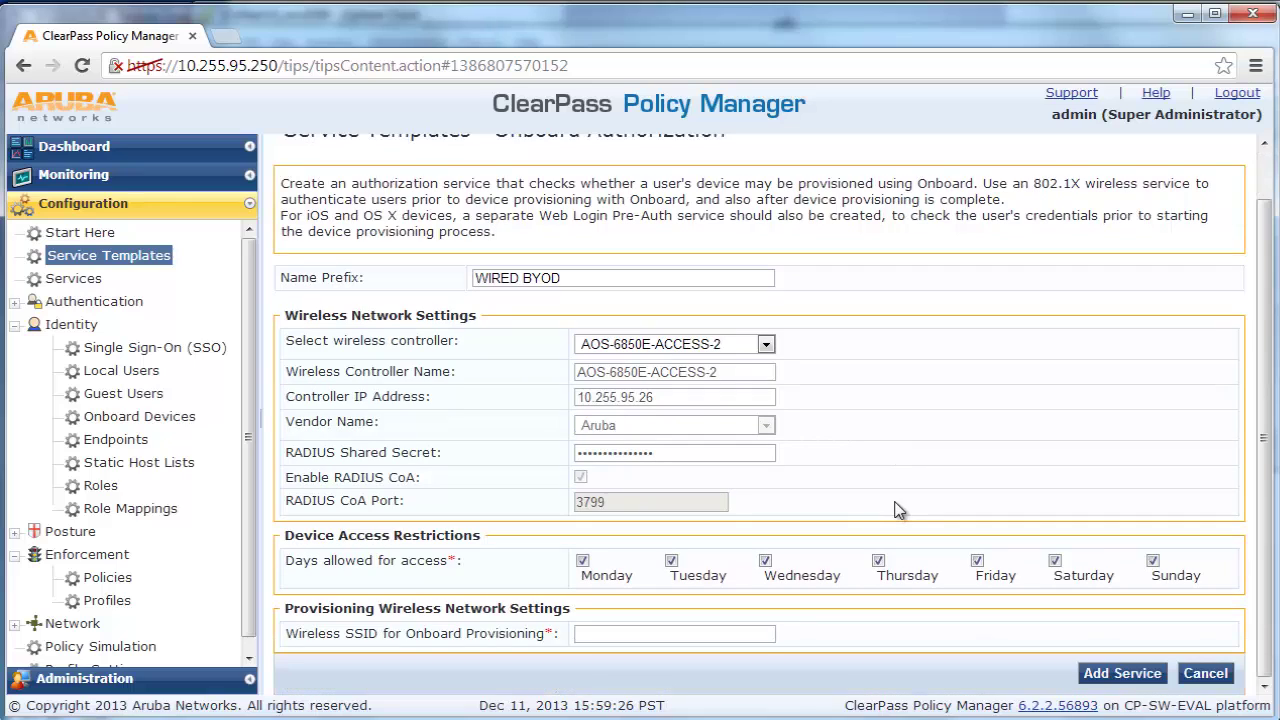
click(755, 633)
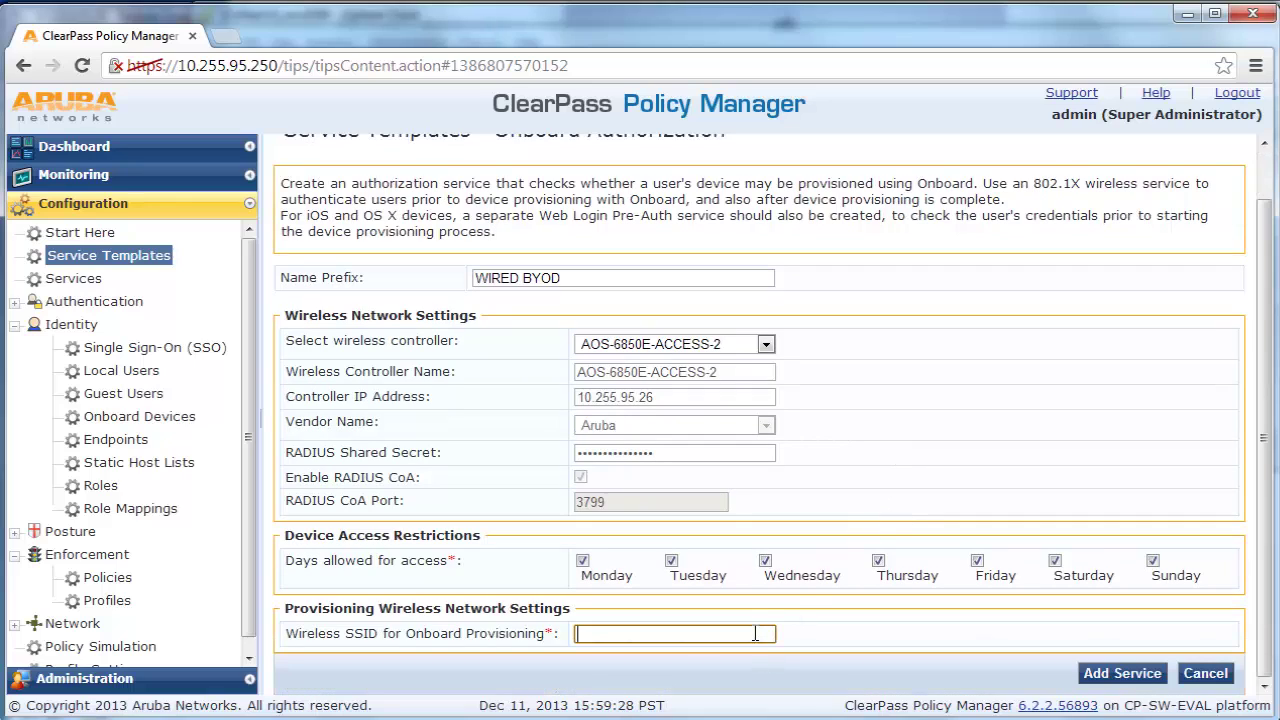
text(dummy)
click(1115, 680)
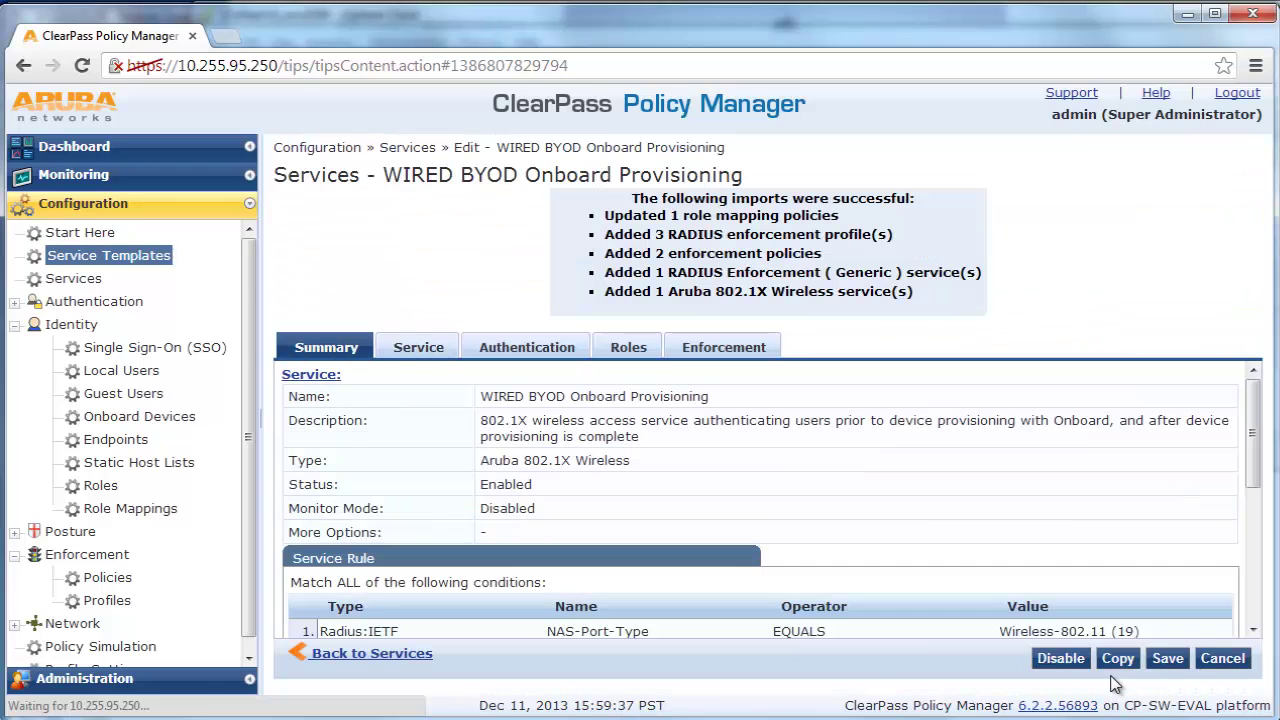
- Review the summary and save the new WIRED BYOD Onboard Provisioning service
scroll(1148, 531, down, 2)
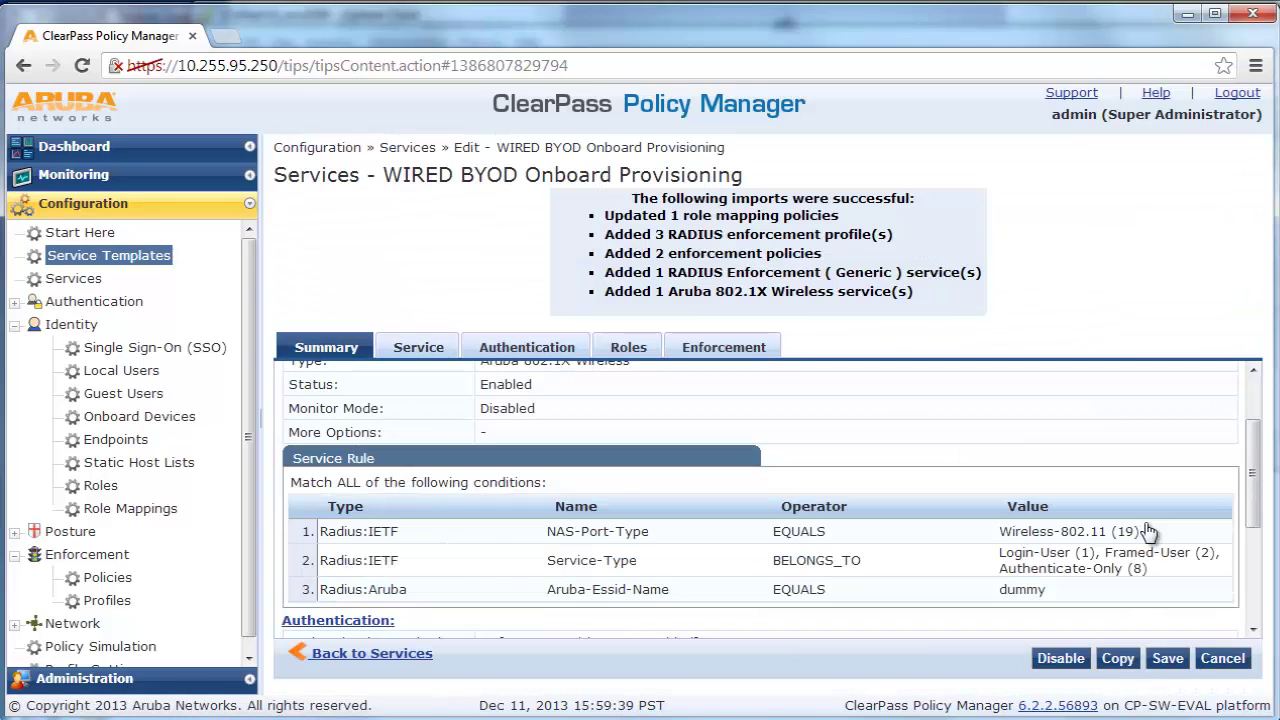
scroll(1148, 531, down, 5)
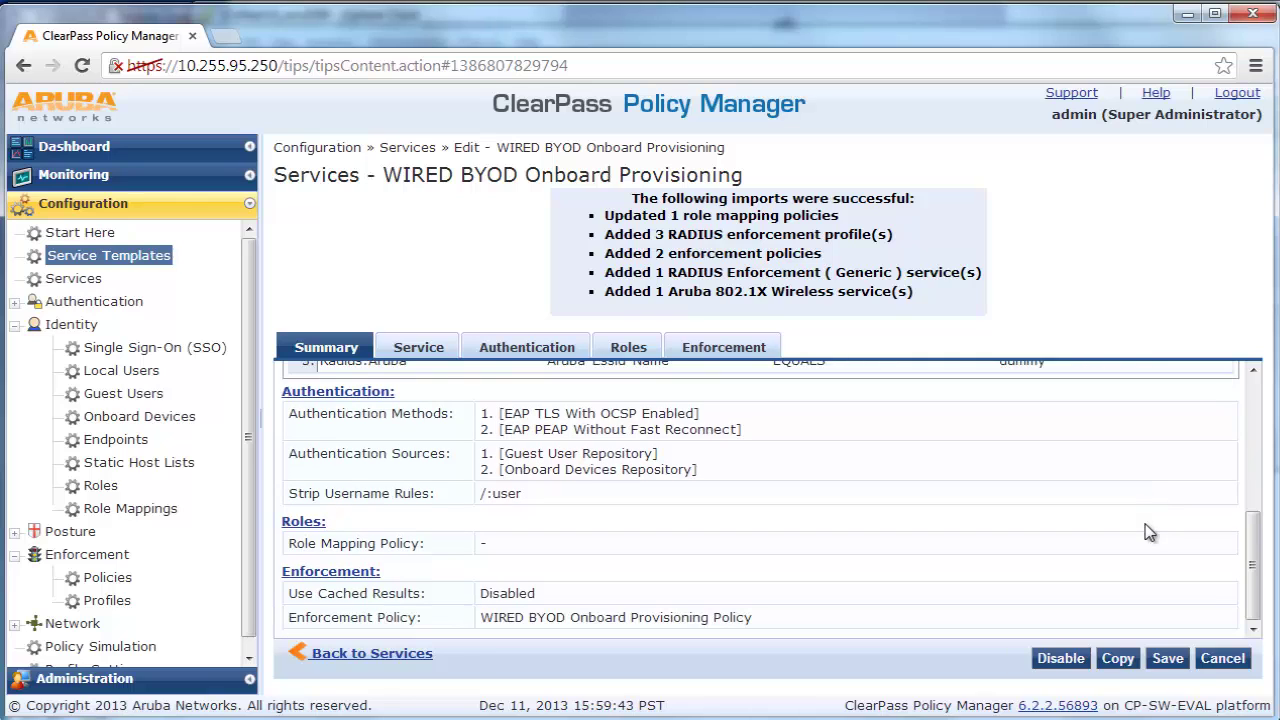
click(1167, 658)
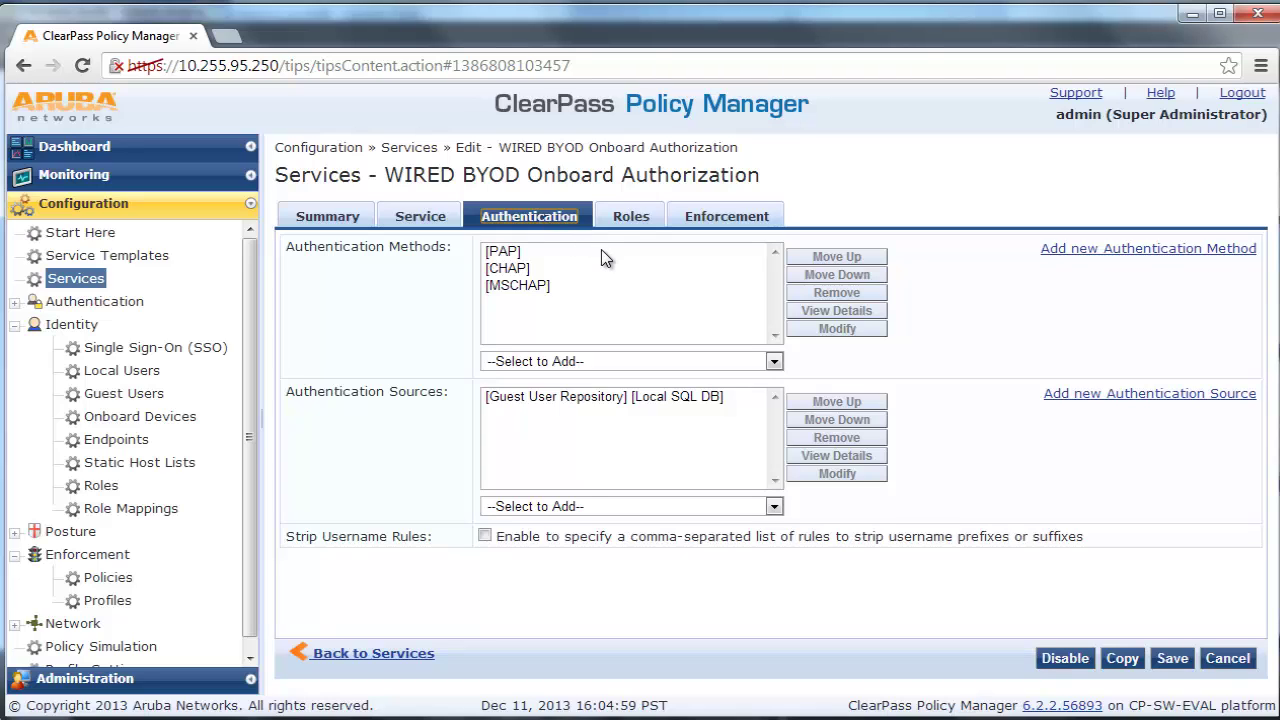
- Add Local User Repository as an authentication source and remove Guest User Repository
click(774, 507)
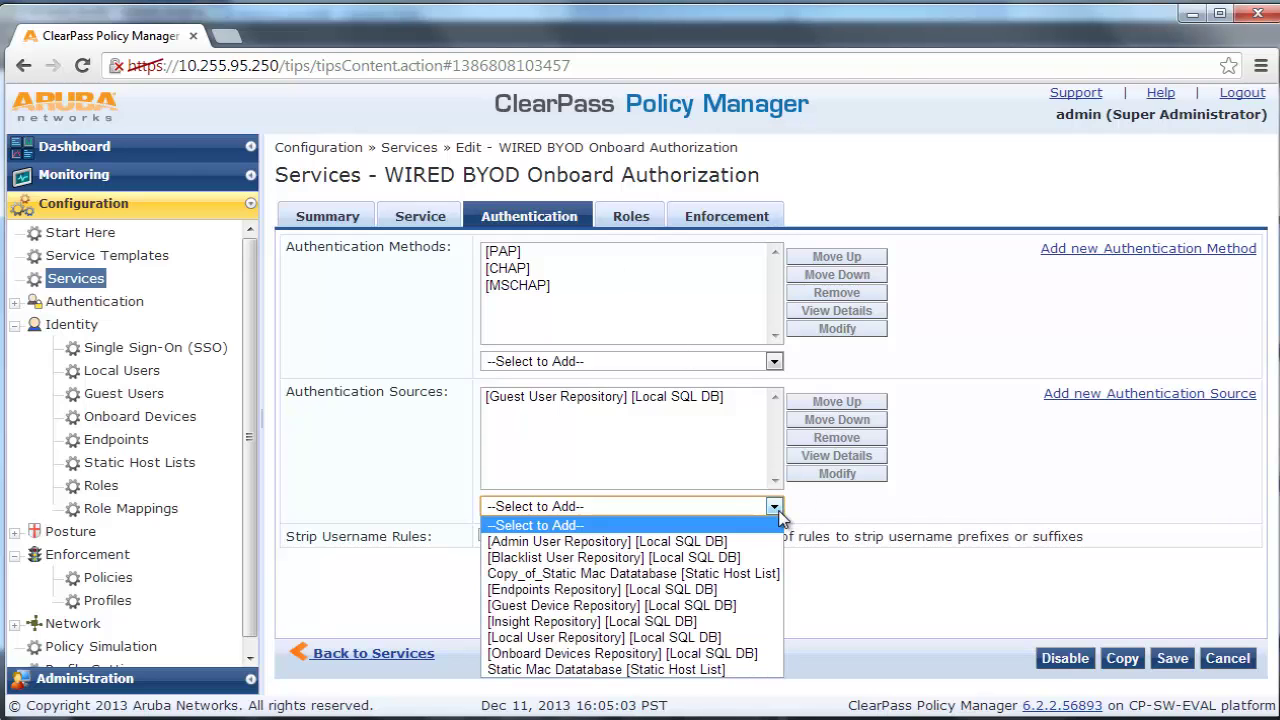
click(741, 637)
click(679, 398)
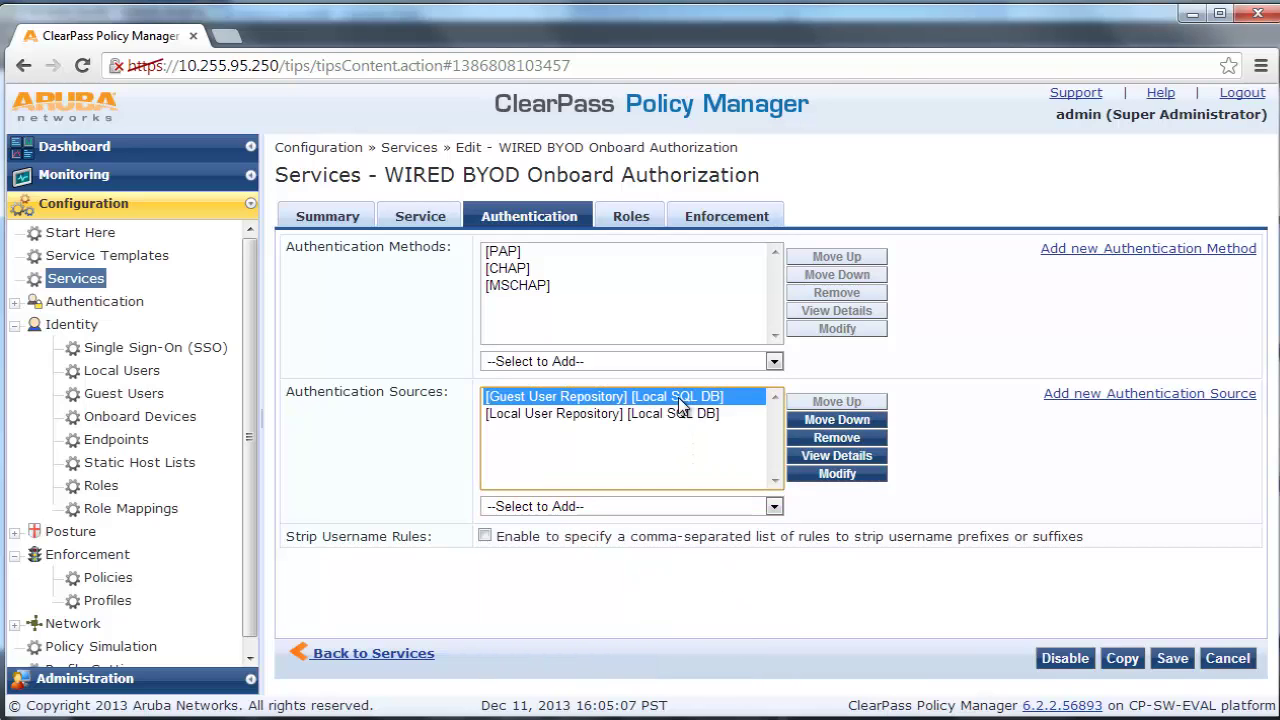
click(816, 440)
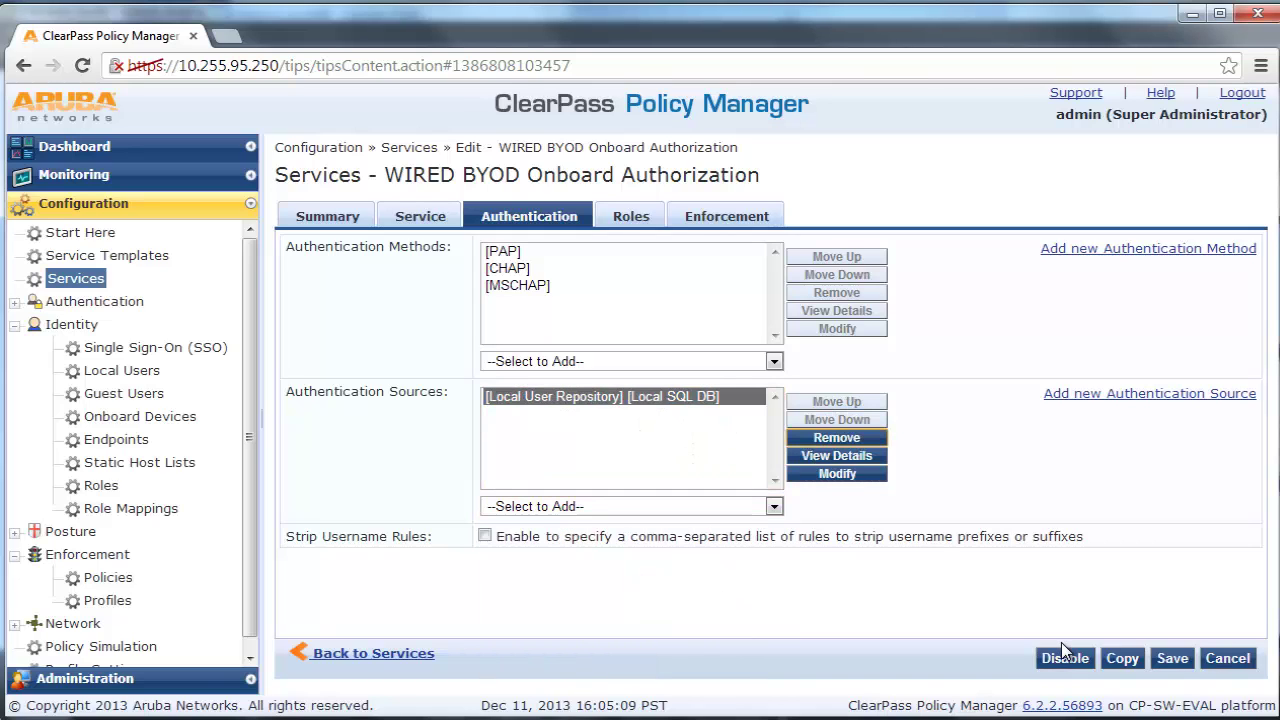
- Check the Roles and Enforcement tabs and open the WIRED BYOD Onboard Authorization Policy for modification
click(634, 218)
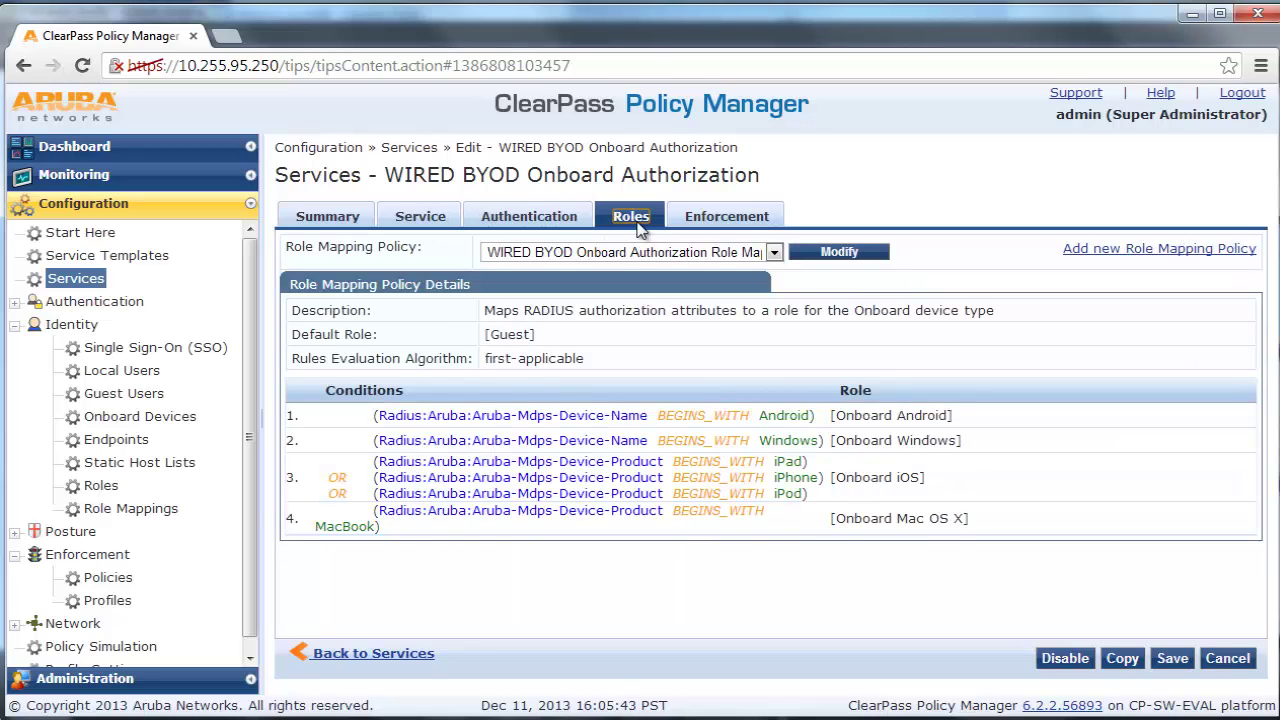
click(720, 222)
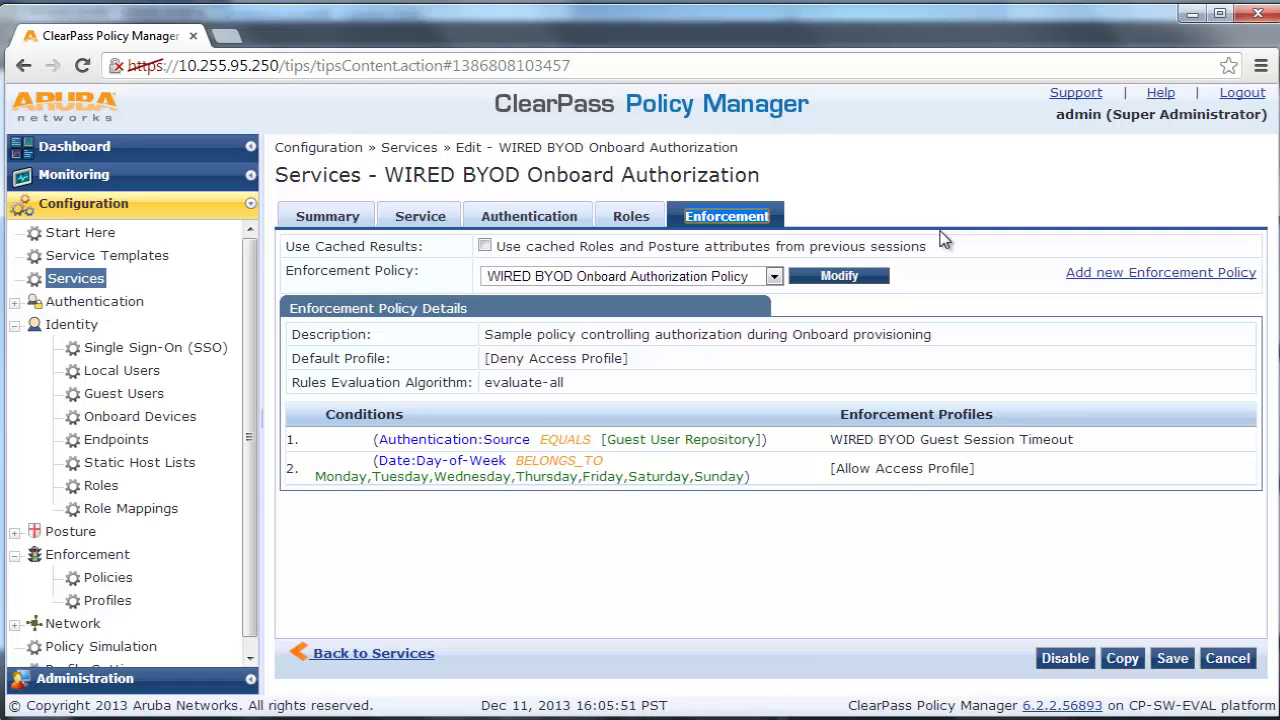
click(877, 277)
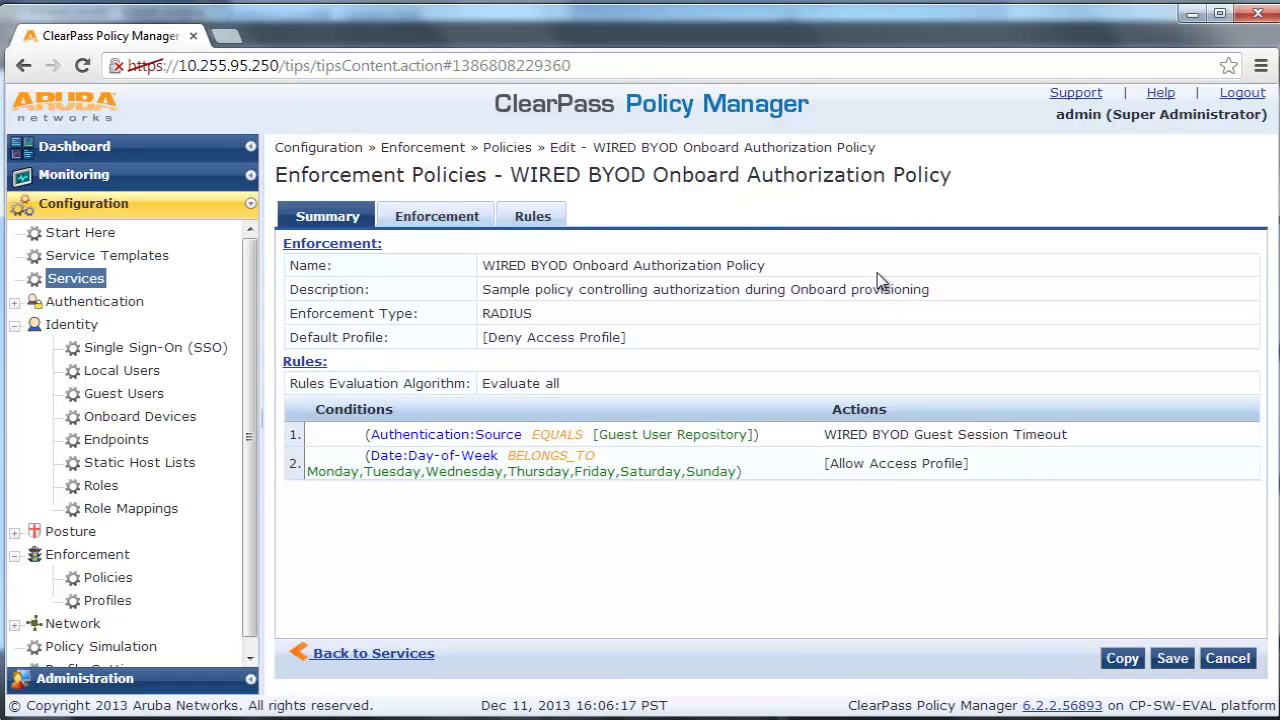
- Remove the Guest User Repository rule from the enforcement policy and save the policy
click(556, 226)
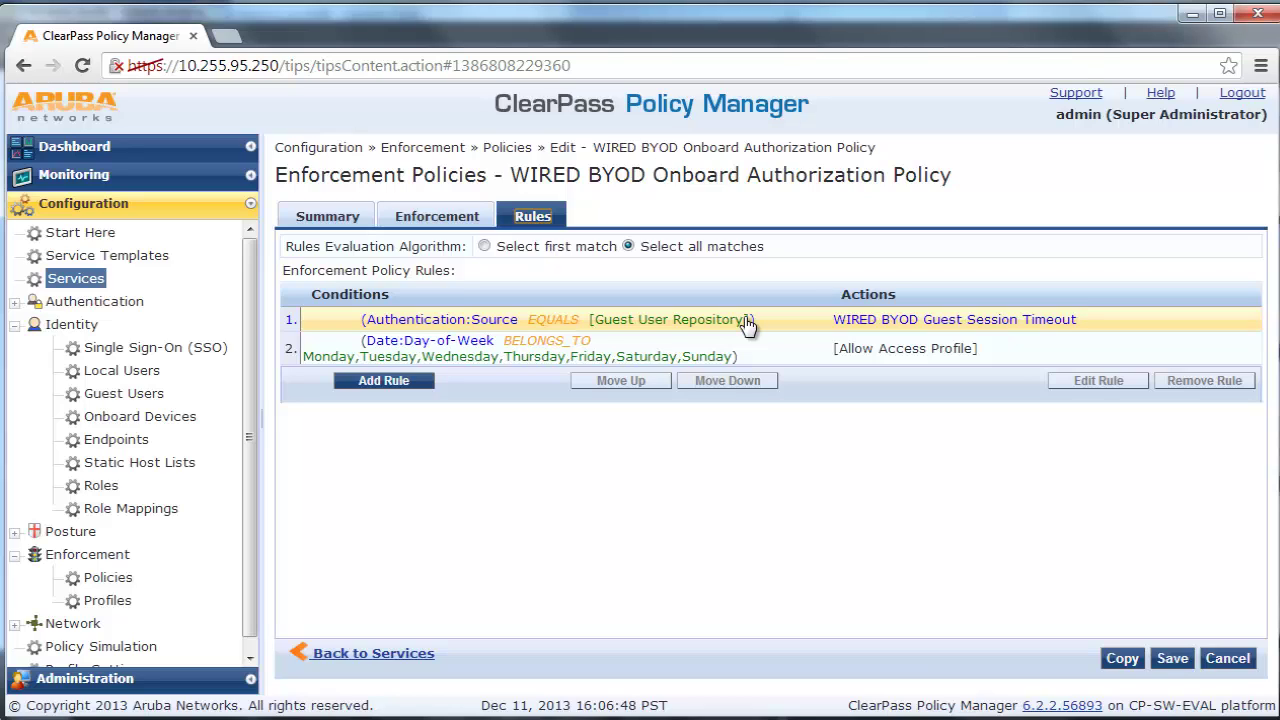
click(748, 322)
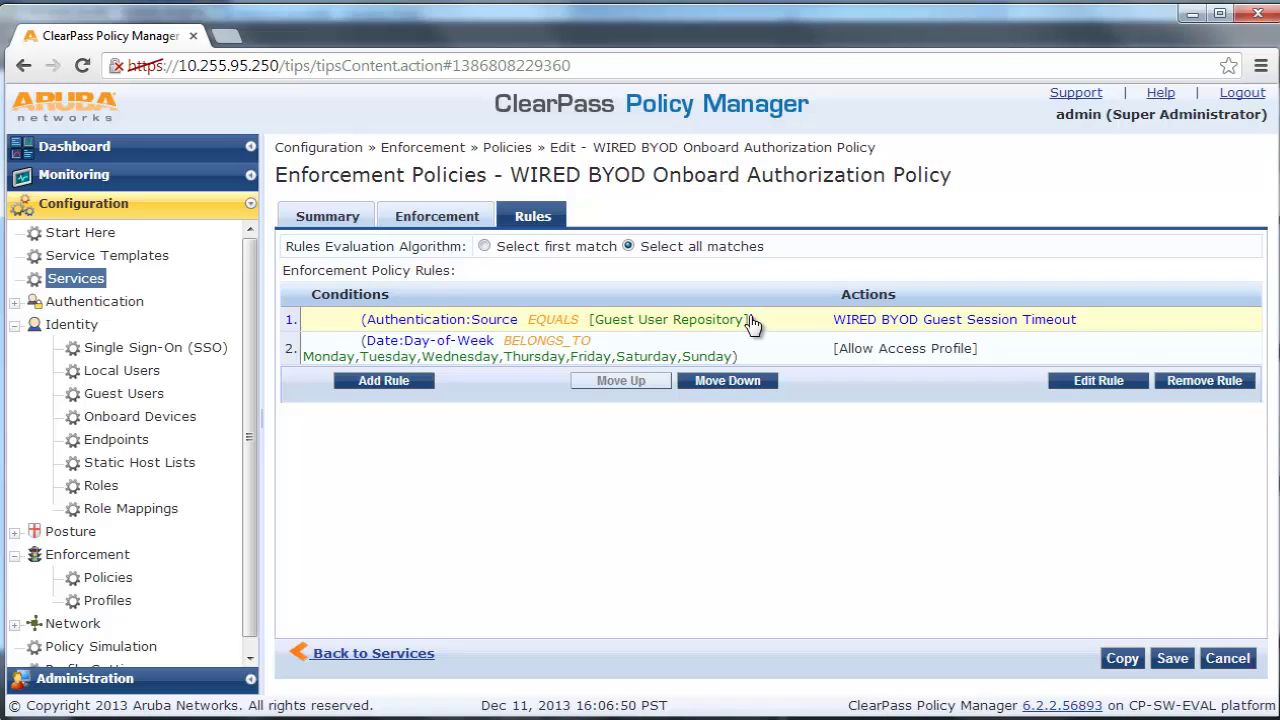
click(1247, 386)
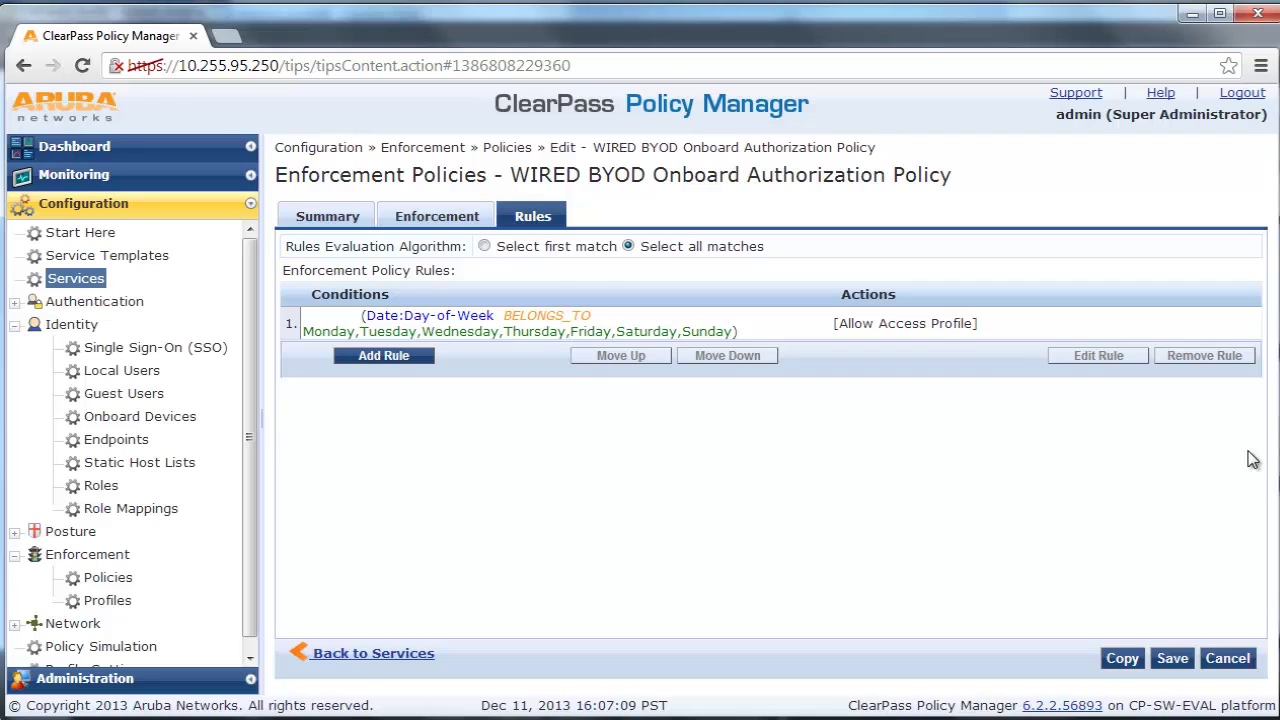
click(1172, 658)
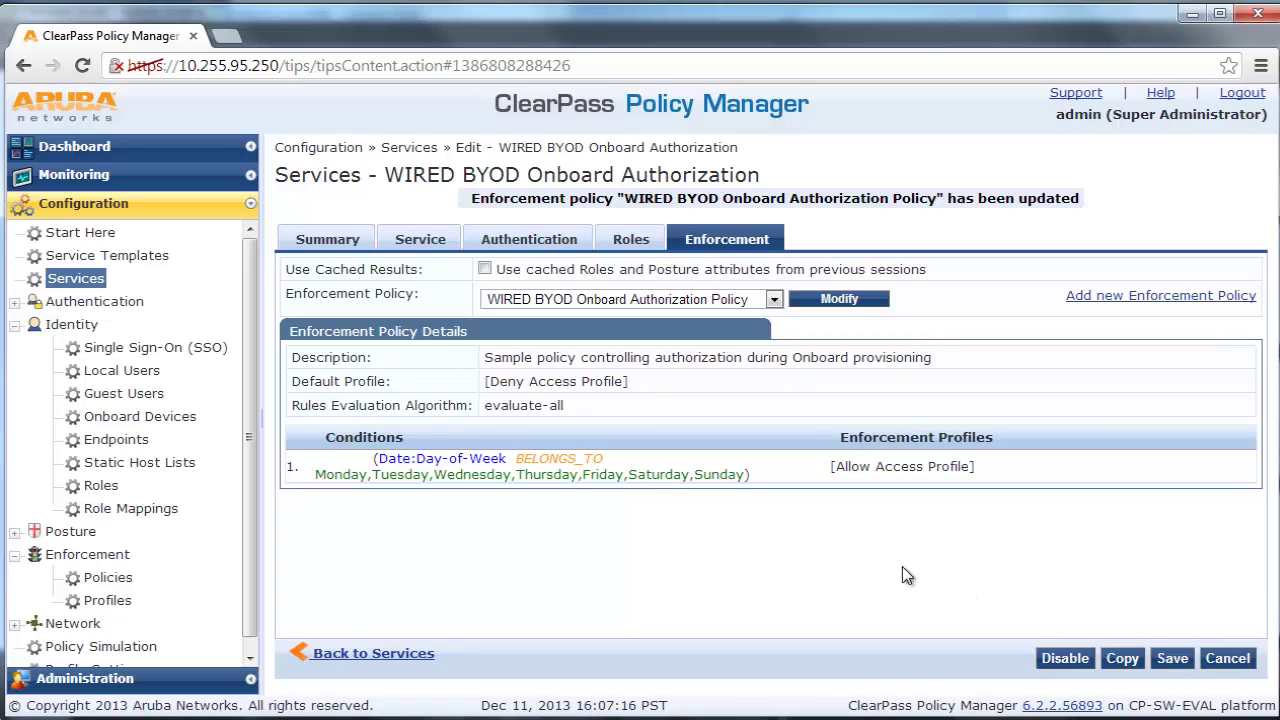
- Save the WIRED BYOD Onboard Authorization service instead of leaving it unsaved
click(74, 282)
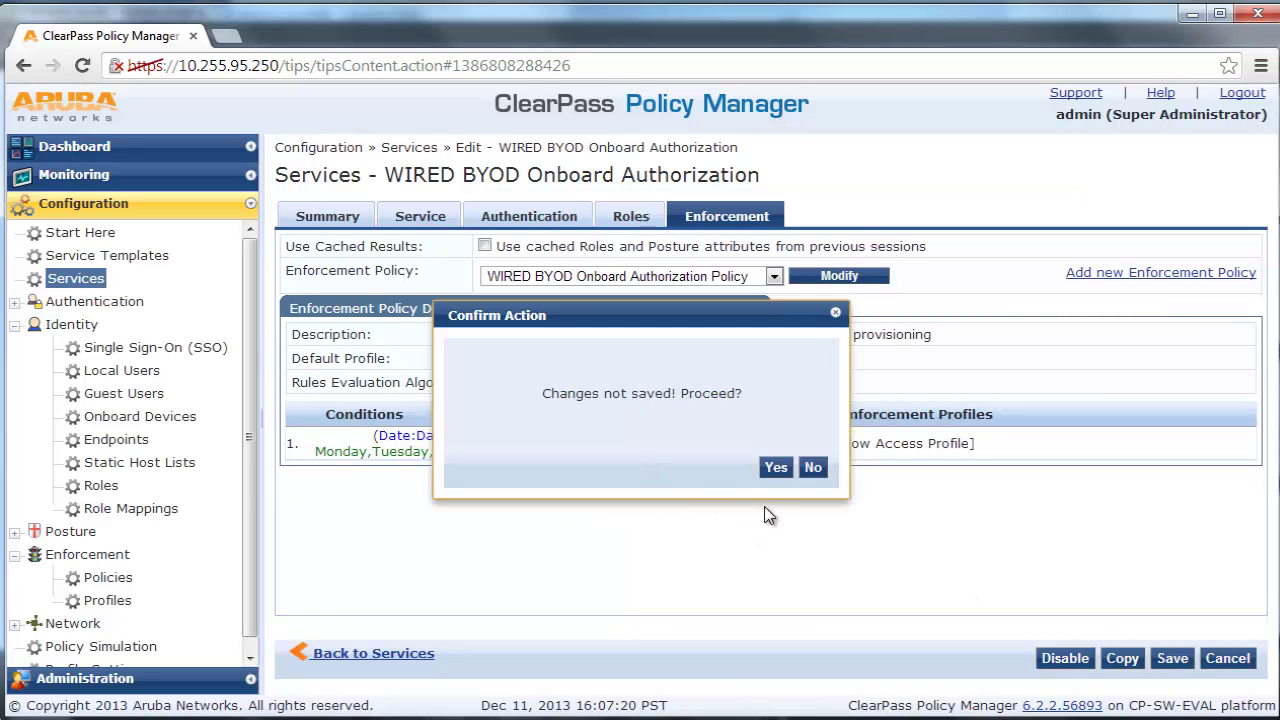
click(814, 469)
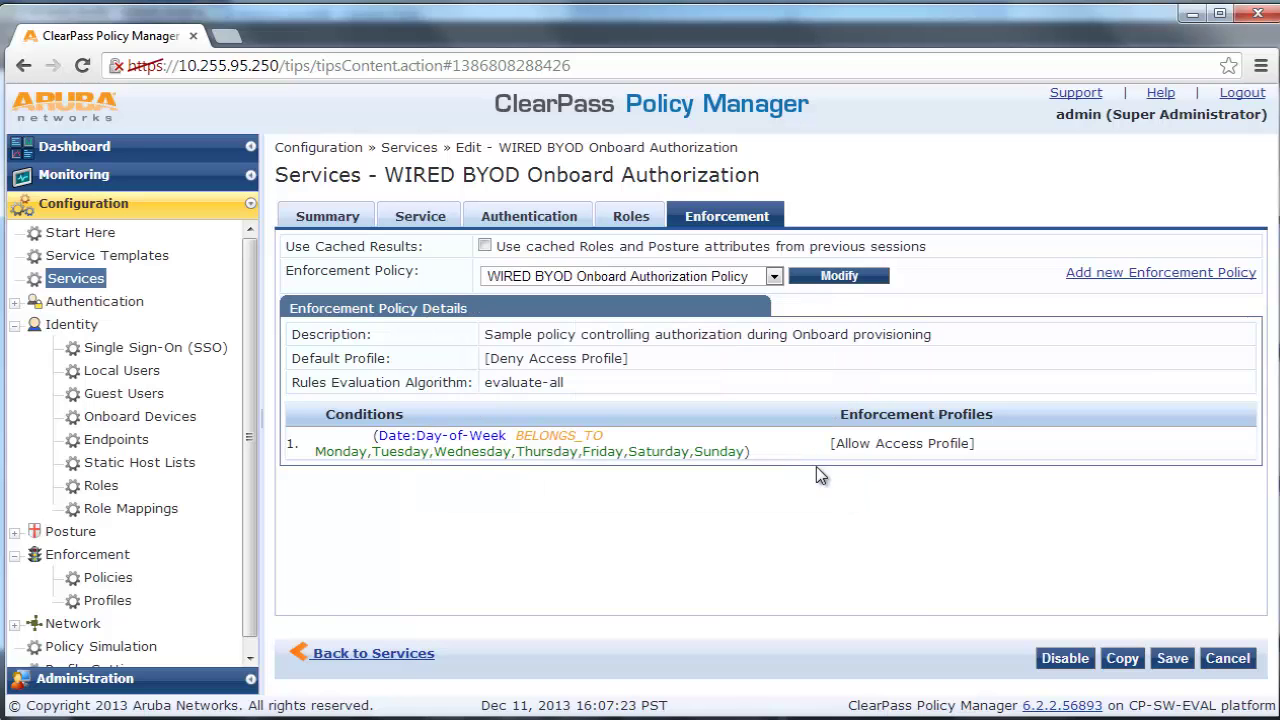
click(1172, 659)
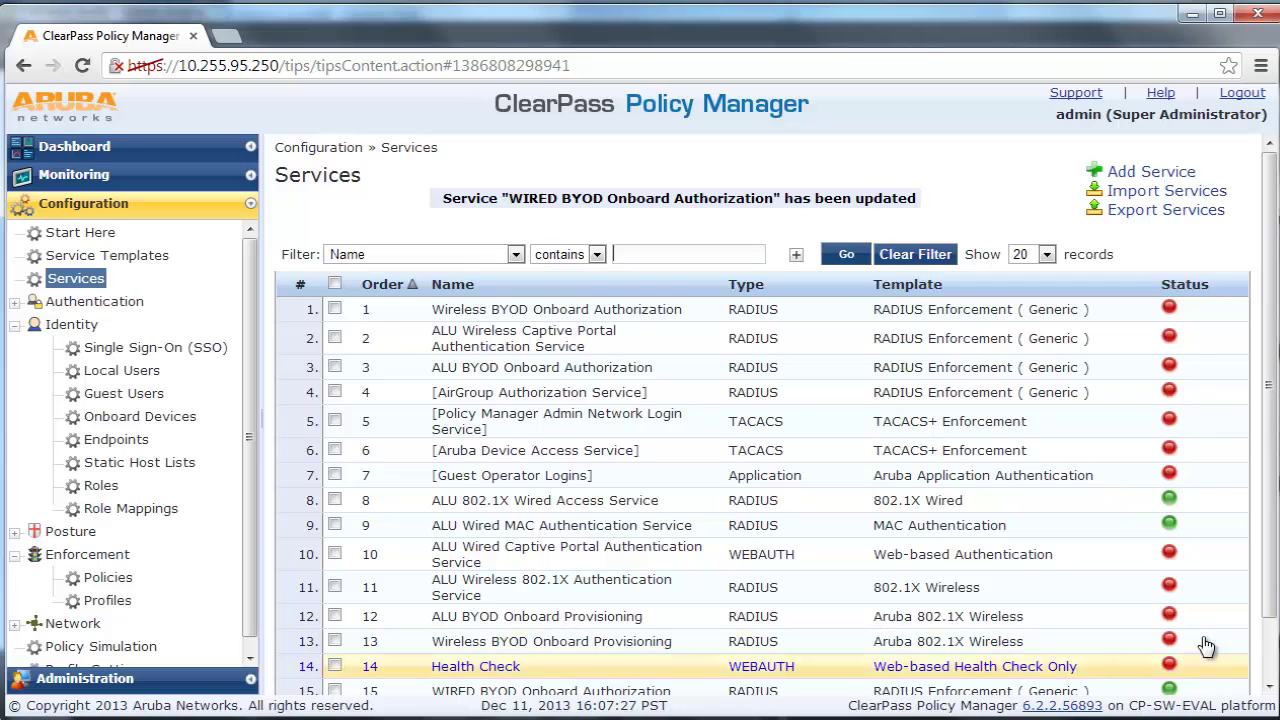
- Select the WIRED BYOD Onboard Provisioning service and confirm its deletion
drag(1275, 610, 1273, 680)
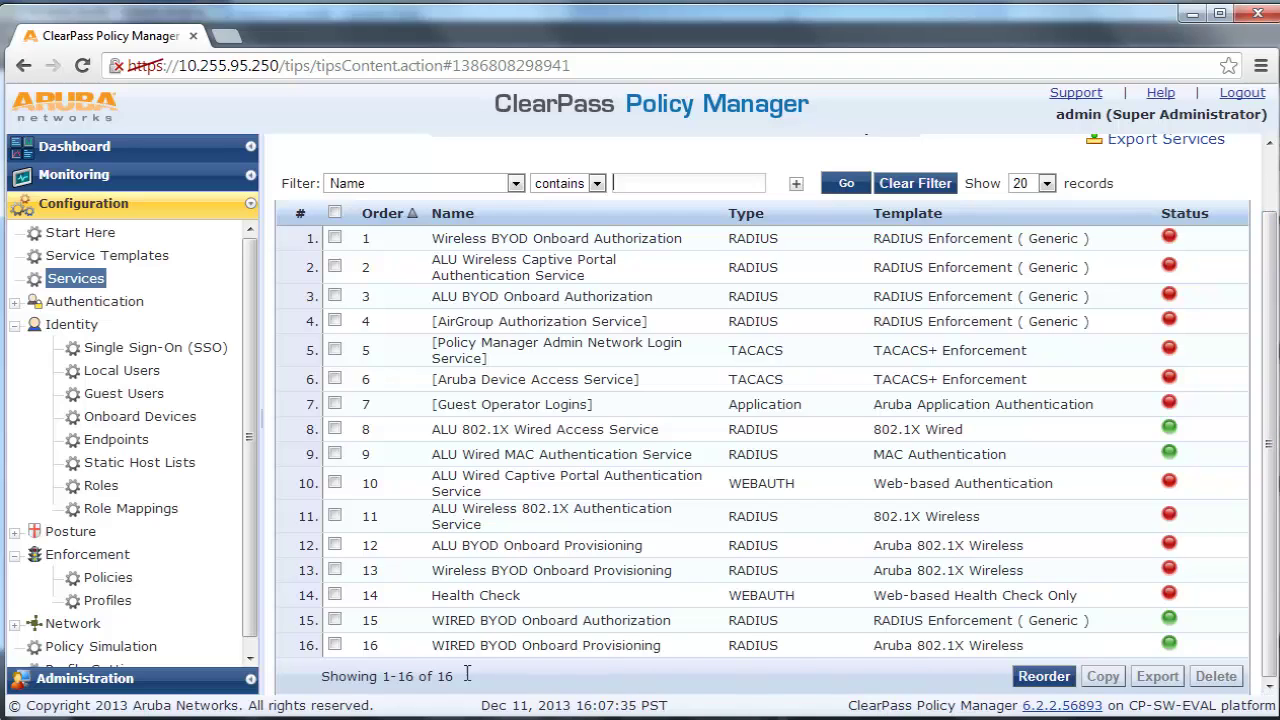
click(335, 645)
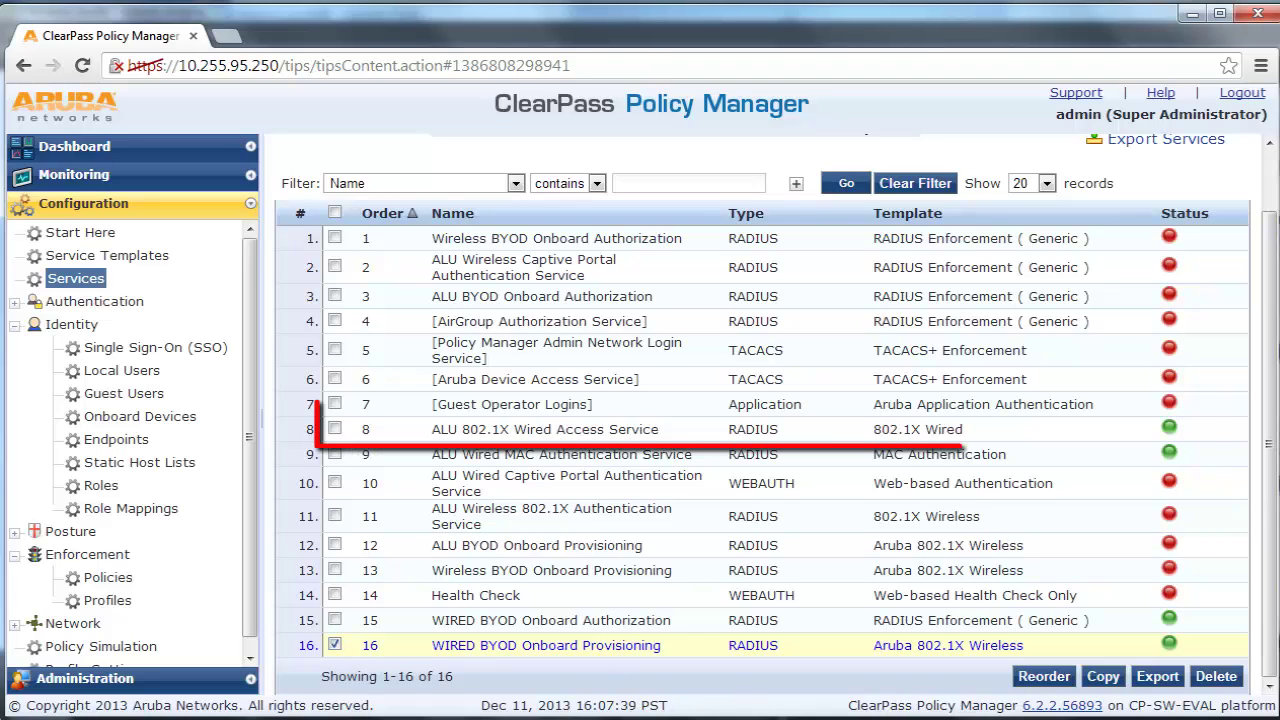
click(1222, 682)
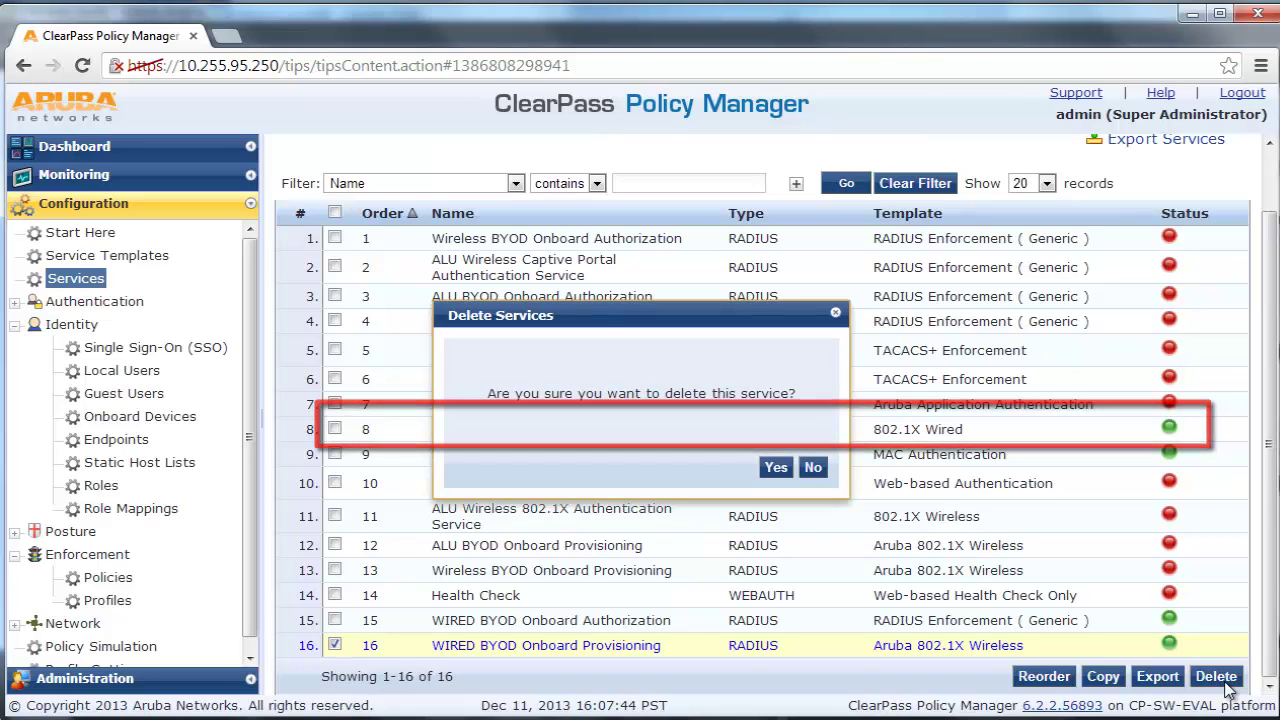
click(776, 468)
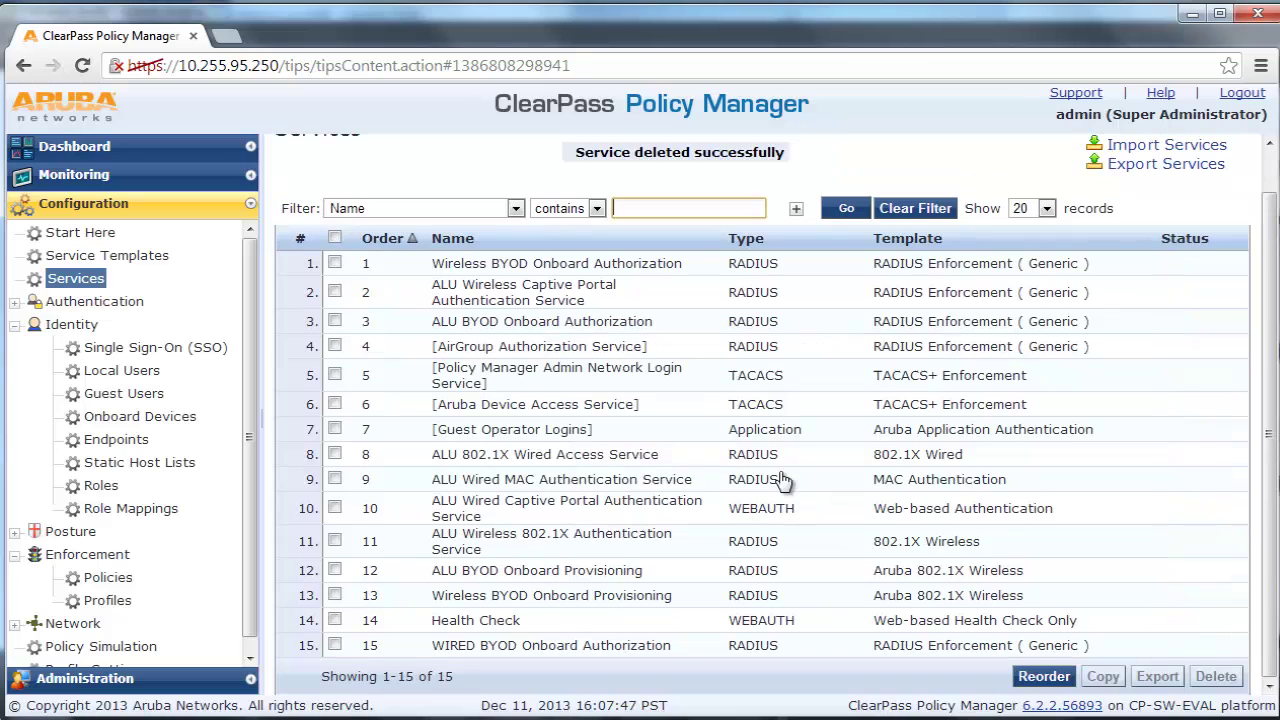